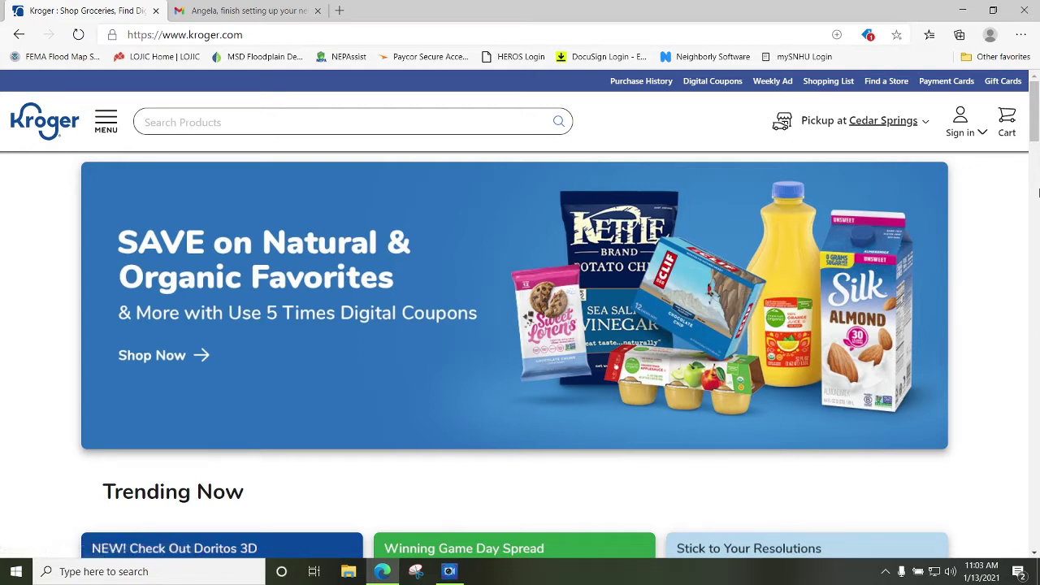
Open the Sign in dropdown at the top right of the Kroger home page.
{"action": "left_click", "coordinate": [979, 134]}
{"action": "mouse_move", "coordinate": [965, 136]}
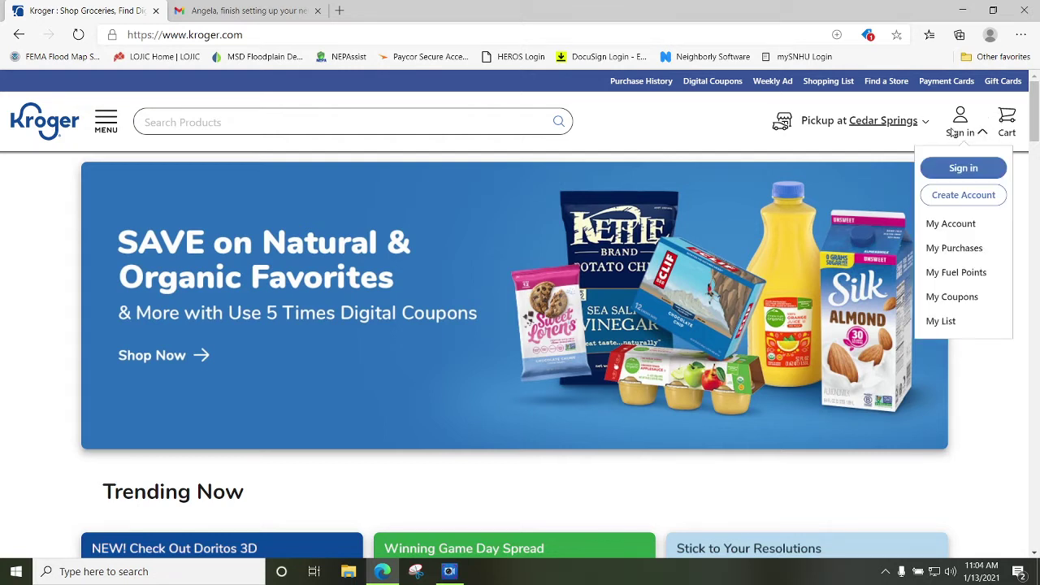
Choose Create Account and fill in the account holder's first name, last name and e-mail address.
{"action": "left_click", "coordinate": [971, 202]}
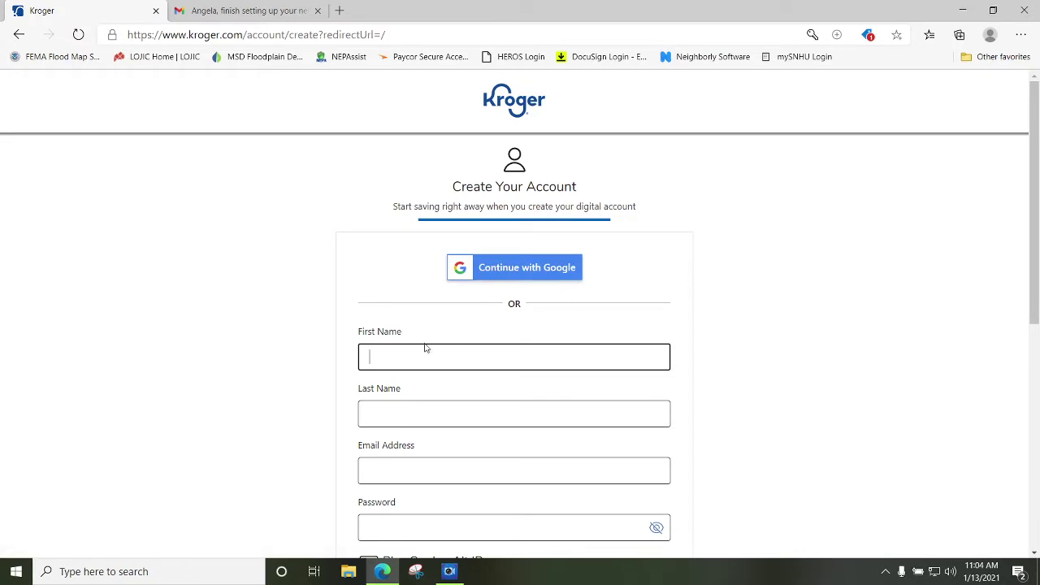
{"action": "scroll", "coordinate": [425, 348], "scroll_direction": "down", "scroll_amount": 2}
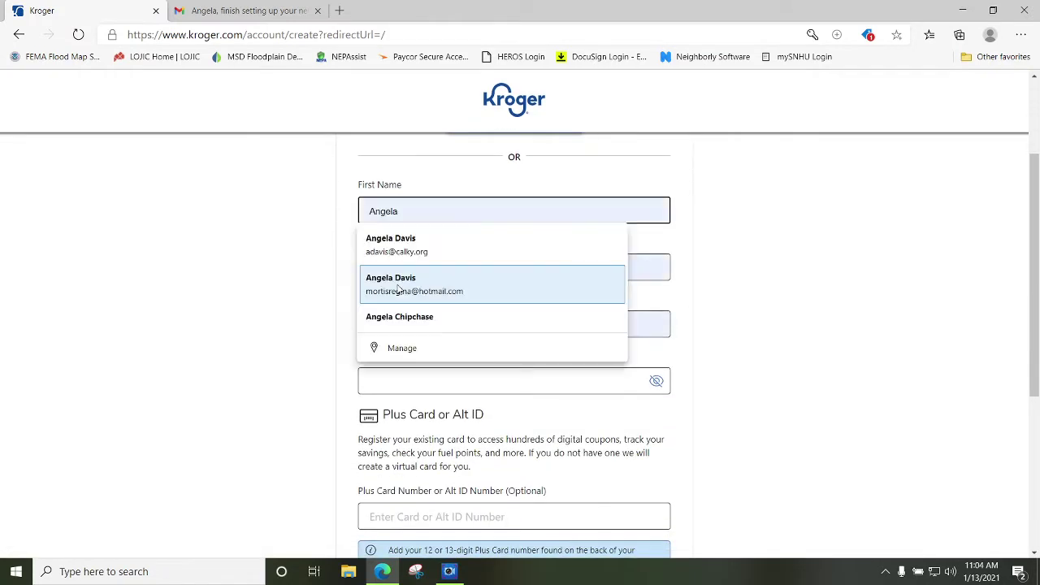
{"action": "key", "text": "Tab"}
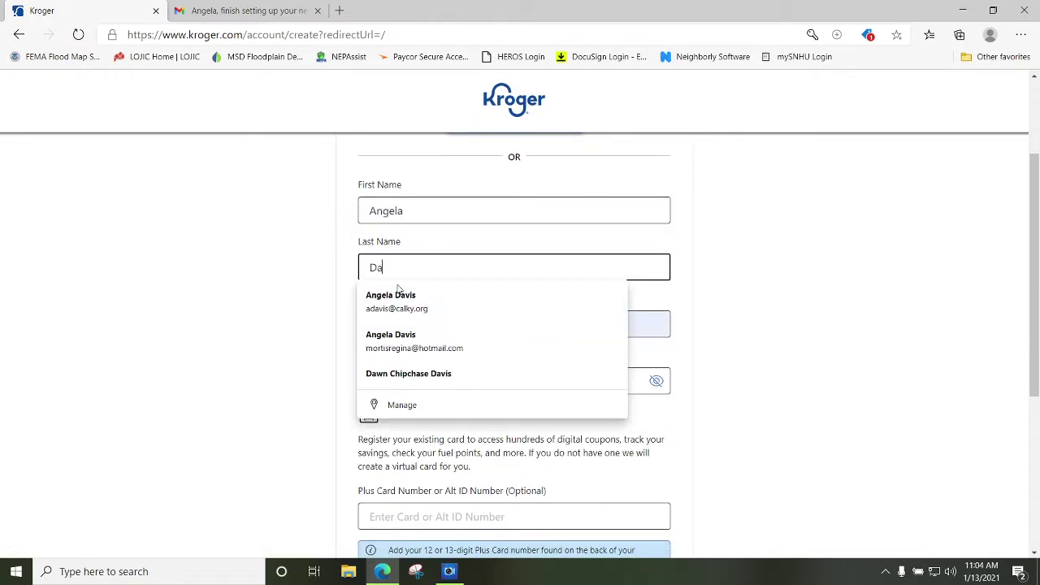
{"action": "key", "text": "Tab"}
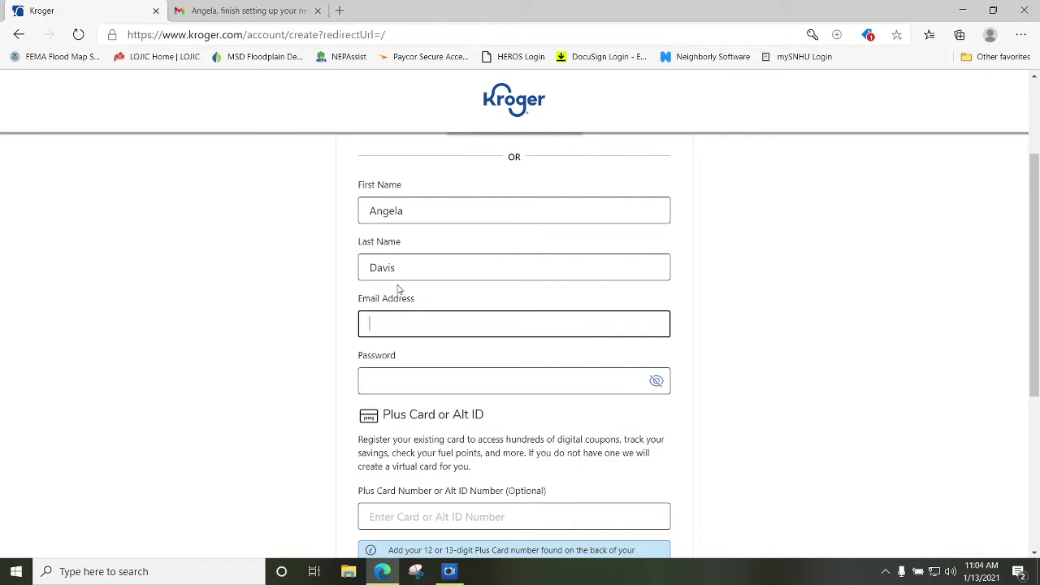
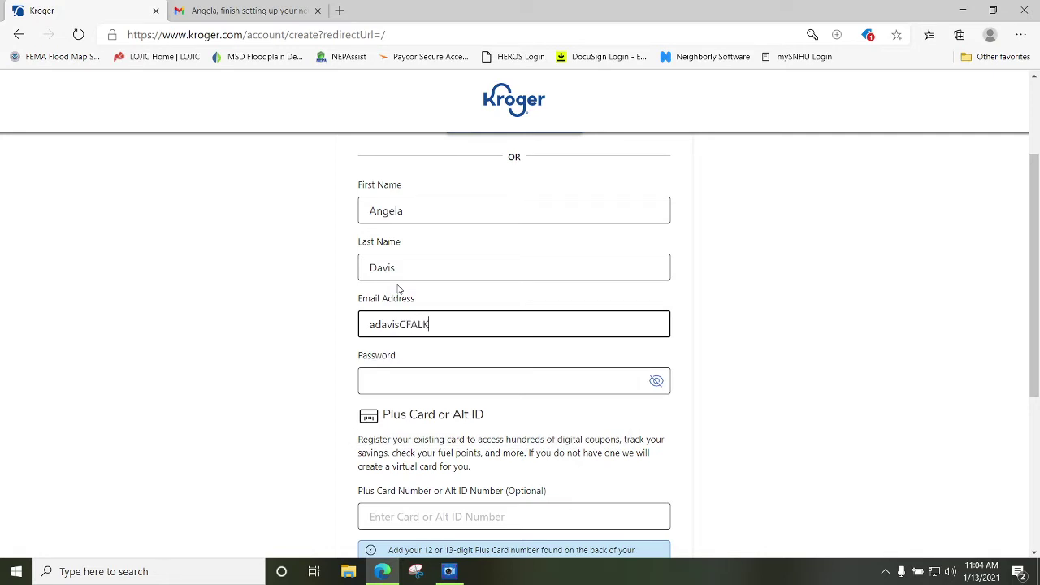
{"action": "key", "text": "Tab"}
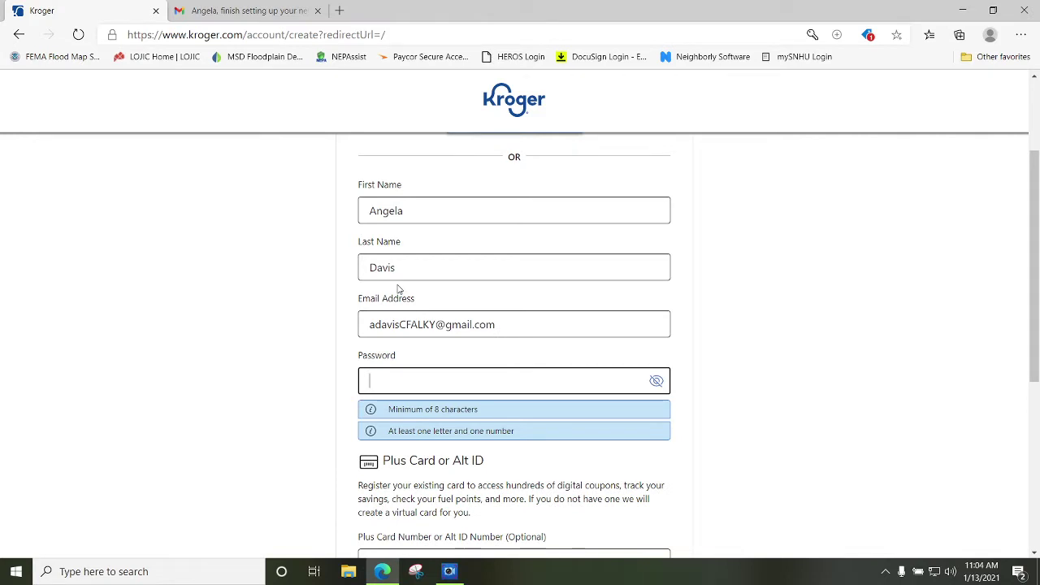
Enter the account password and uncheck Purchase-based advertising and Send me emails.
{"action": "type", "text": "•••••••••"}
{"action": "scroll", "coordinate": [455, 361], "scroll_direction": "down", "scroll_amount": 2}
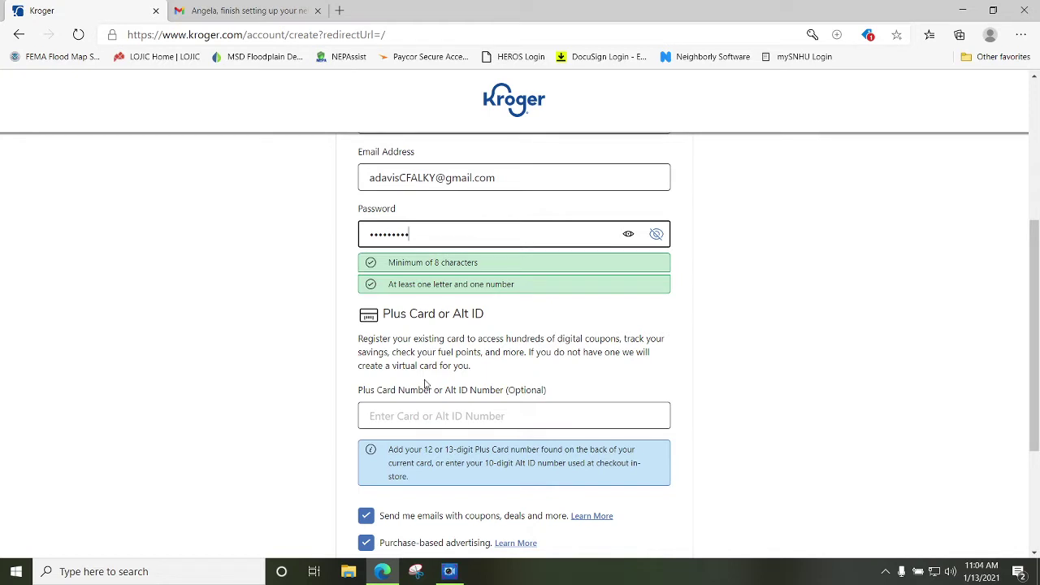
{"action": "scroll", "coordinate": [440, 414], "scroll_direction": "down", "scroll_amount": 2}
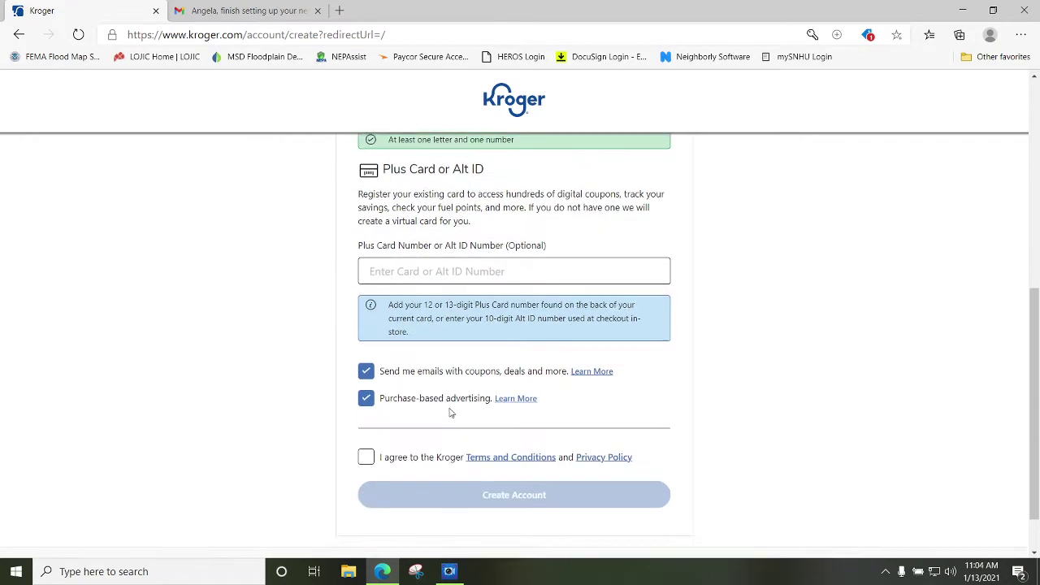
{"action": "left_click", "coordinate": [365, 396]}
{"action": "left_click", "coordinate": [366, 371]}
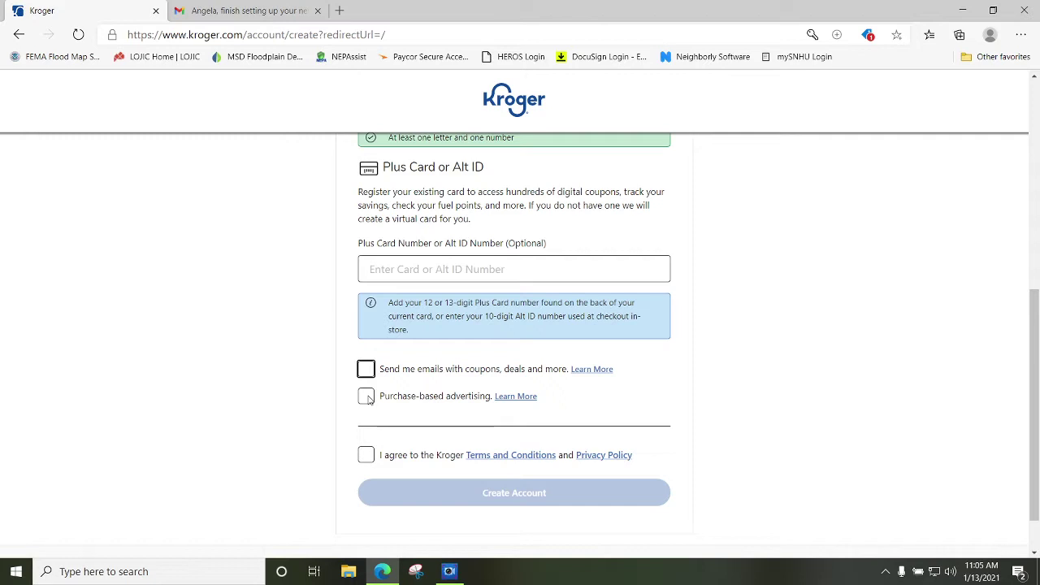
Agree to the Terms, submit the account, decline saving the password, and choose Get Started.
{"action": "left_click", "coordinate": [365, 455]}
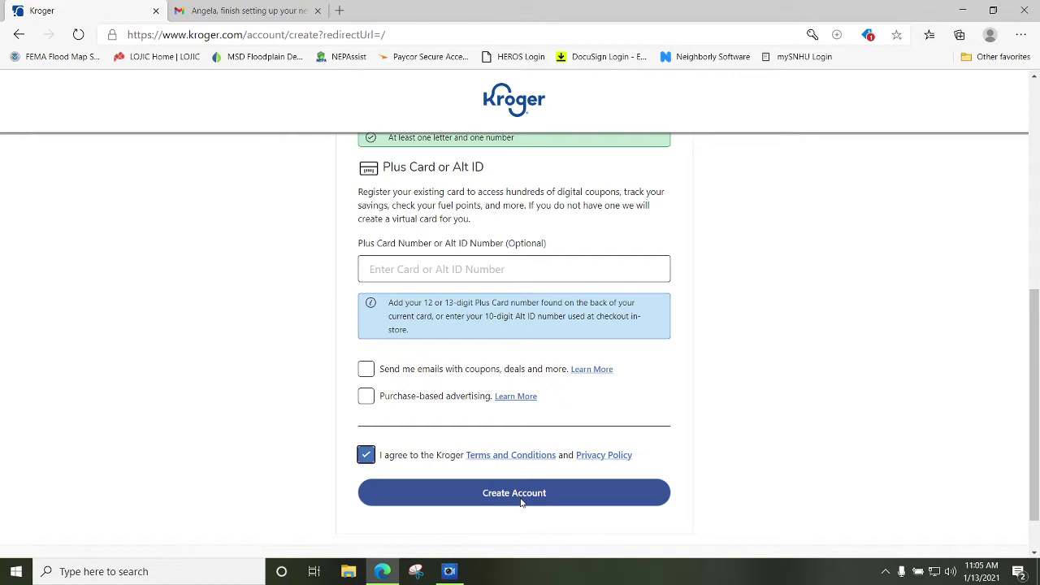
{"action": "left_click", "coordinate": [520, 499]}
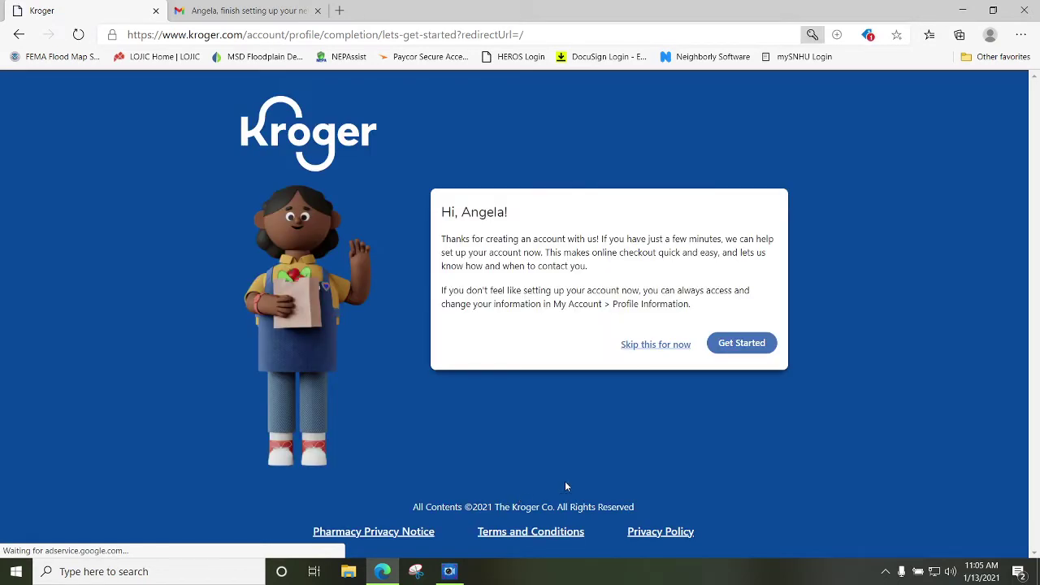
{"action": "left_click", "coordinate": [858, 175]}
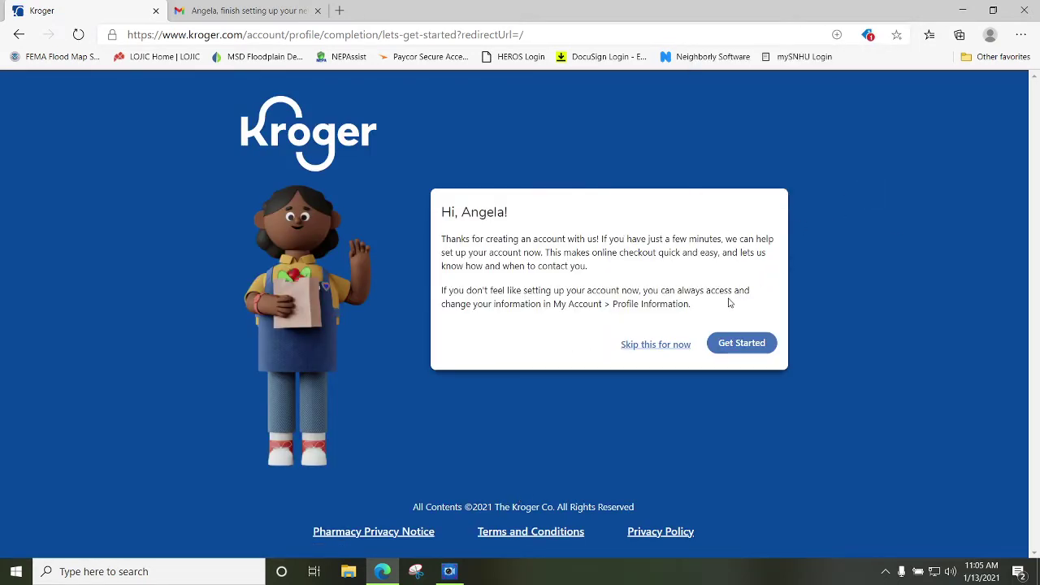
{"action": "left_click", "coordinate": [733, 345]}
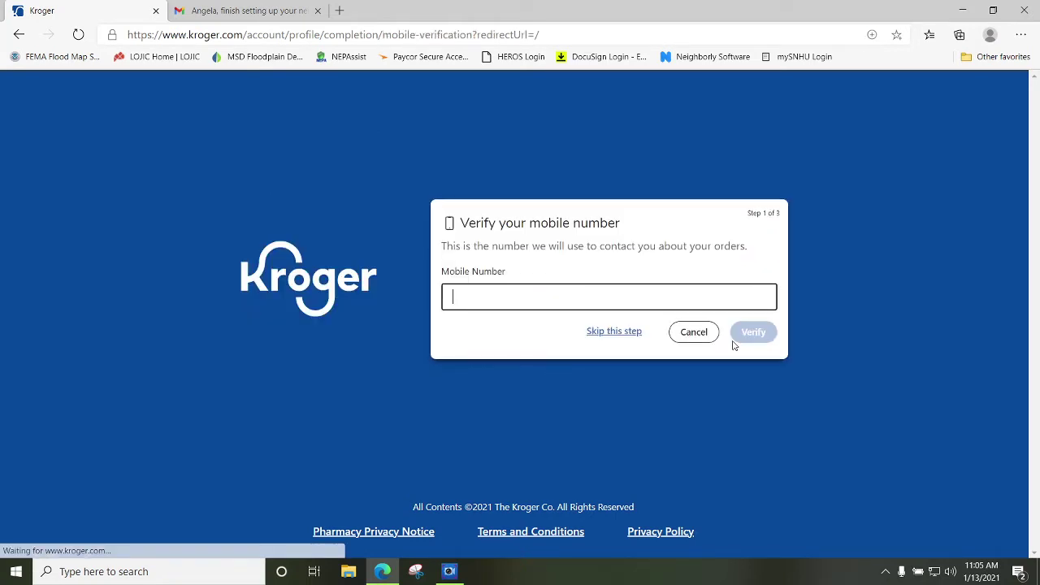
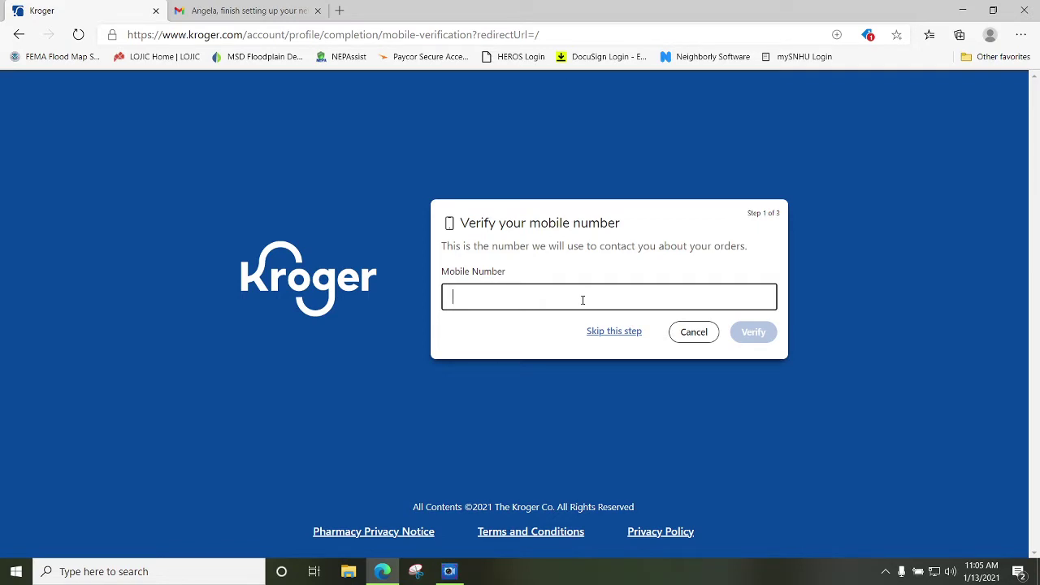
Skip the mobile number, Alt ID and delivery address screens, then start shopping.
{"action": "left_click", "coordinate": [619, 333]}
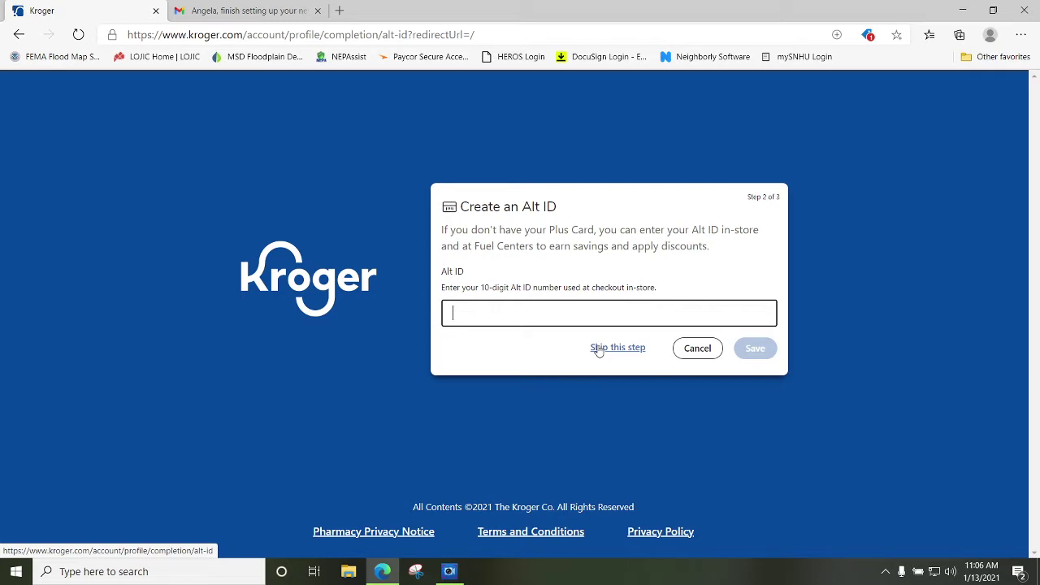
{"action": "left_click", "coordinate": [598, 350]}
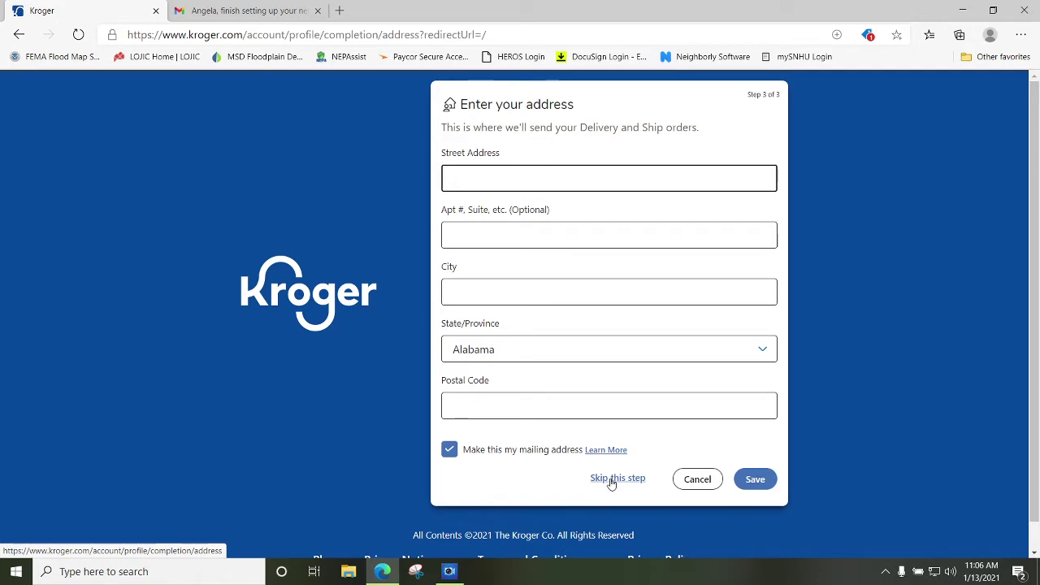
{"action": "left_click", "coordinate": [611, 479]}
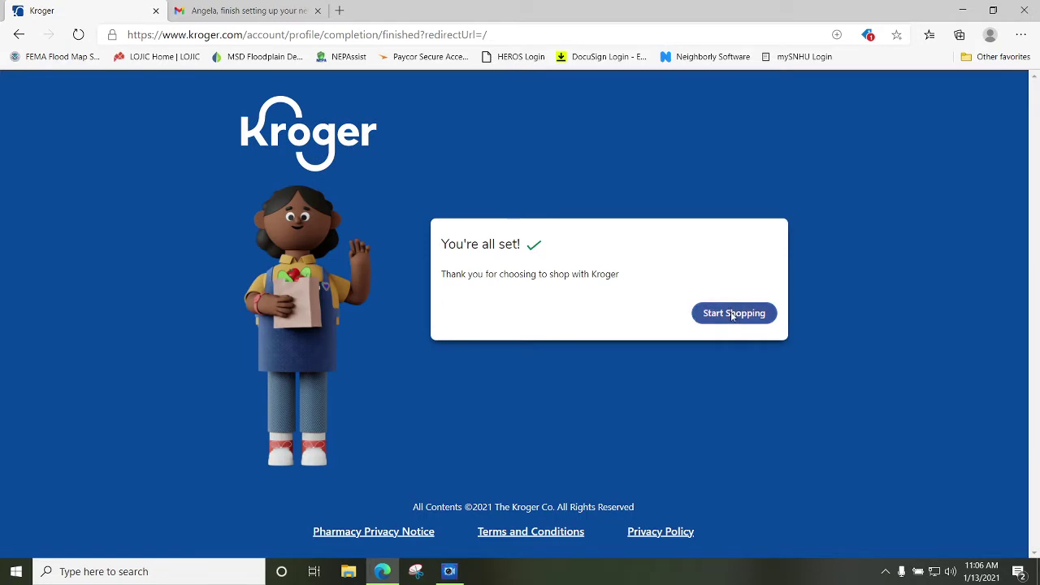
{"action": "left_click", "coordinate": [732, 315]}
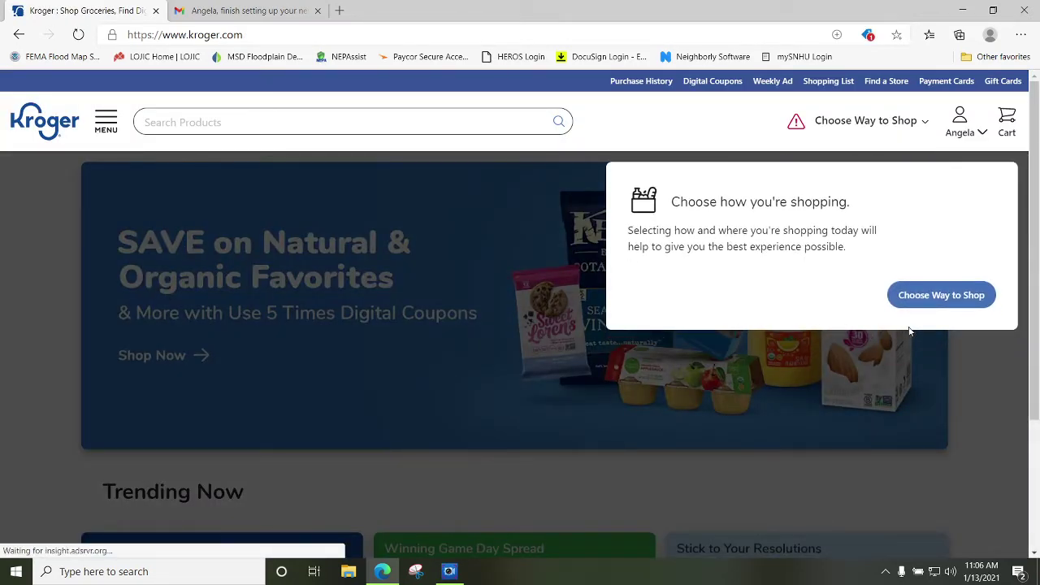
Set the shopping method to Delivery for ZIP 40291 after checking nearby pickup stores.
{"action": "left_click", "coordinate": [943, 302]}
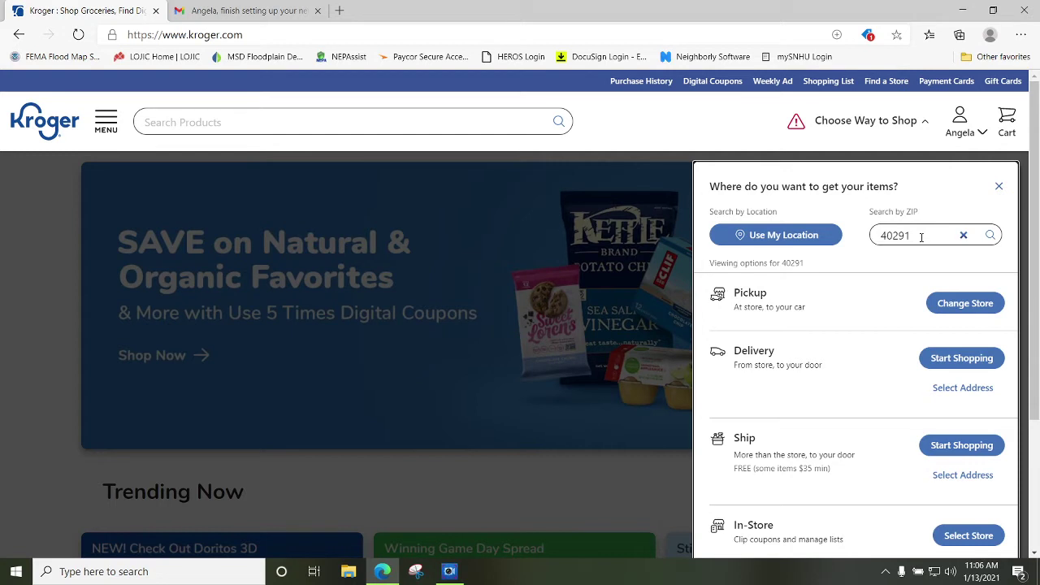
{"action": "left_click", "coordinate": [991, 235]}
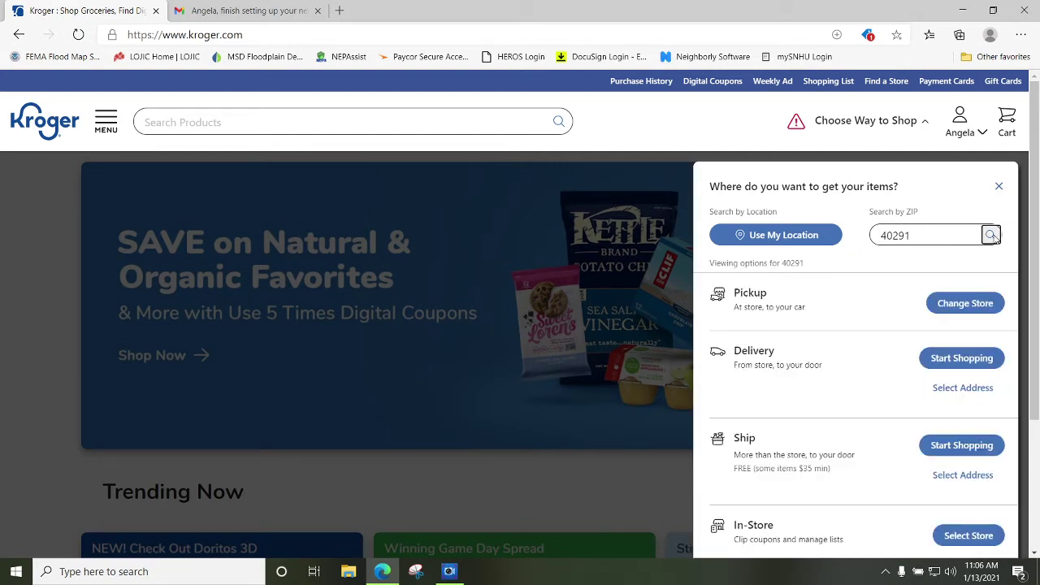
{"action": "left_click", "coordinate": [966, 303]}
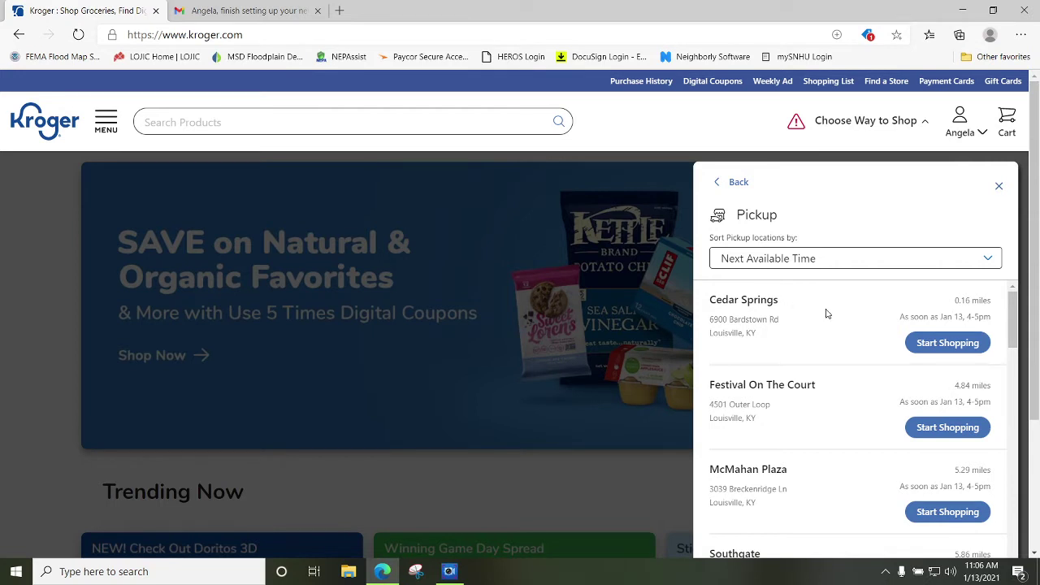
{"action": "scroll", "coordinate": [881, 305], "scroll_direction": "down", "scroll_amount": 3}
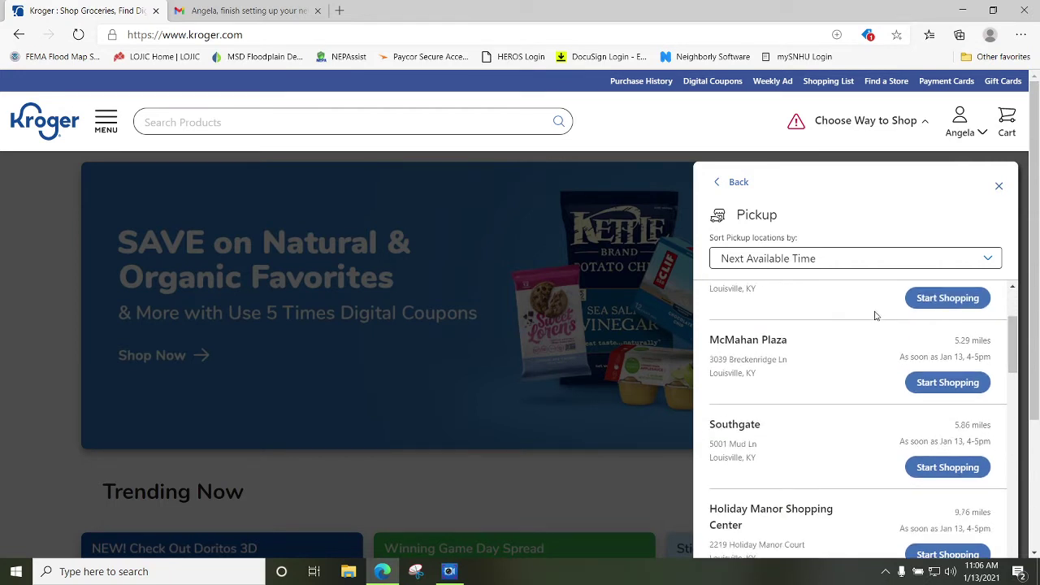
{"action": "scroll", "coordinate": [869, 334], "scroll_direction": "up", "scroll_amount": 3}
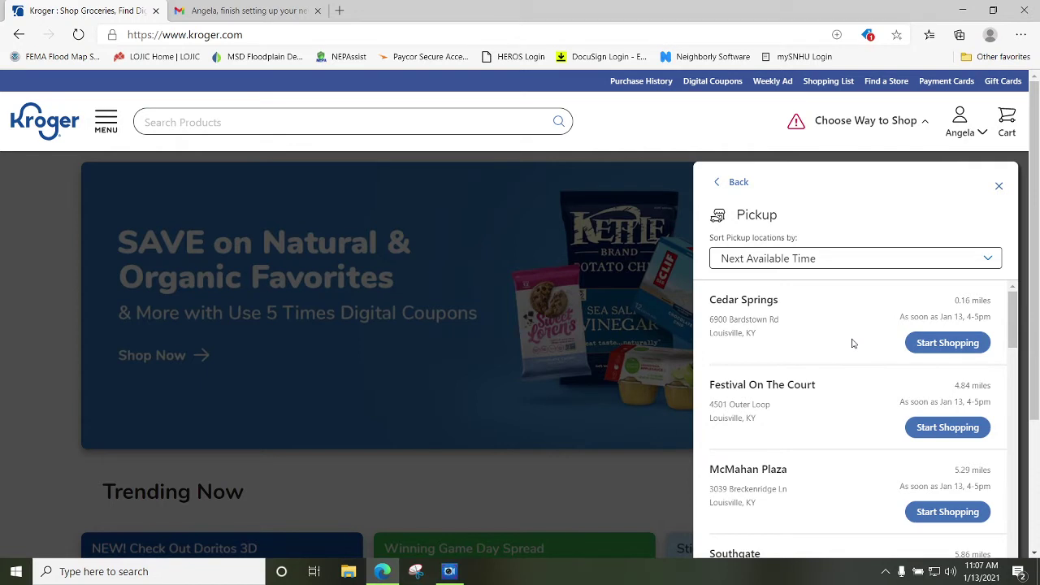
{"action": "left_click", "coordinate": [726, 184]}
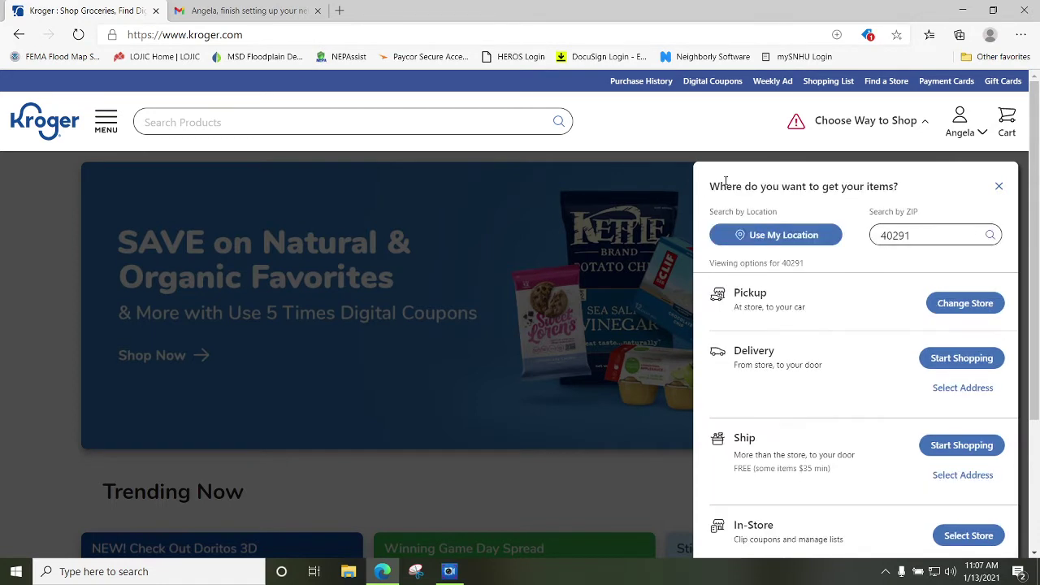
{"action": "left_click", "coordinate": [976, 362]}
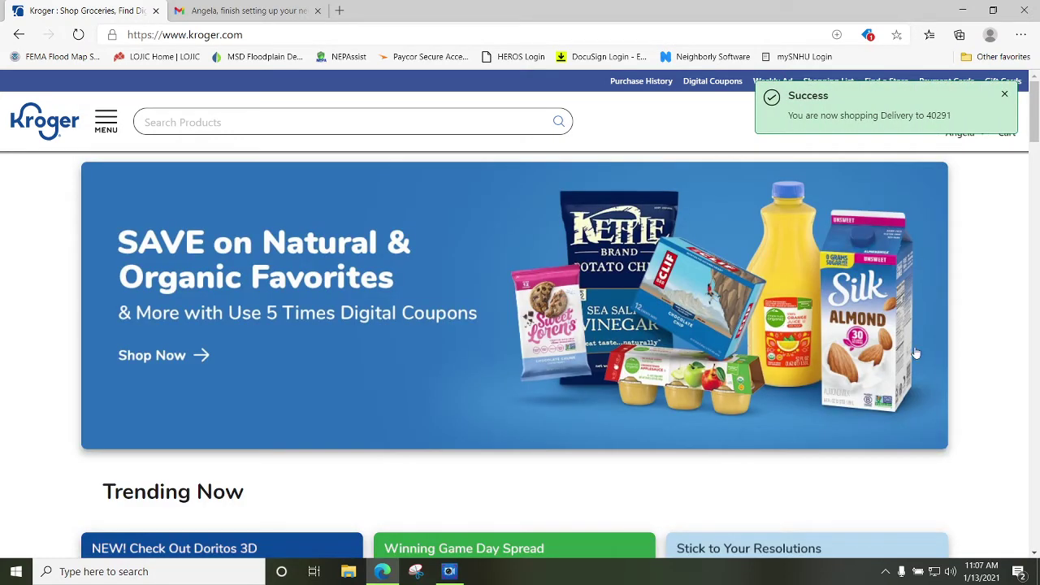
Browse the home page, then go to the Digital Coupons page.
{"action": "scroll", "coordinate": [479, 350], "scroll_direction": "down", "scroll_amount": 1}
{"action": "scroll", "coordinate": [479, 349], "scroll_direction": "down", "scroll_amount": 3}
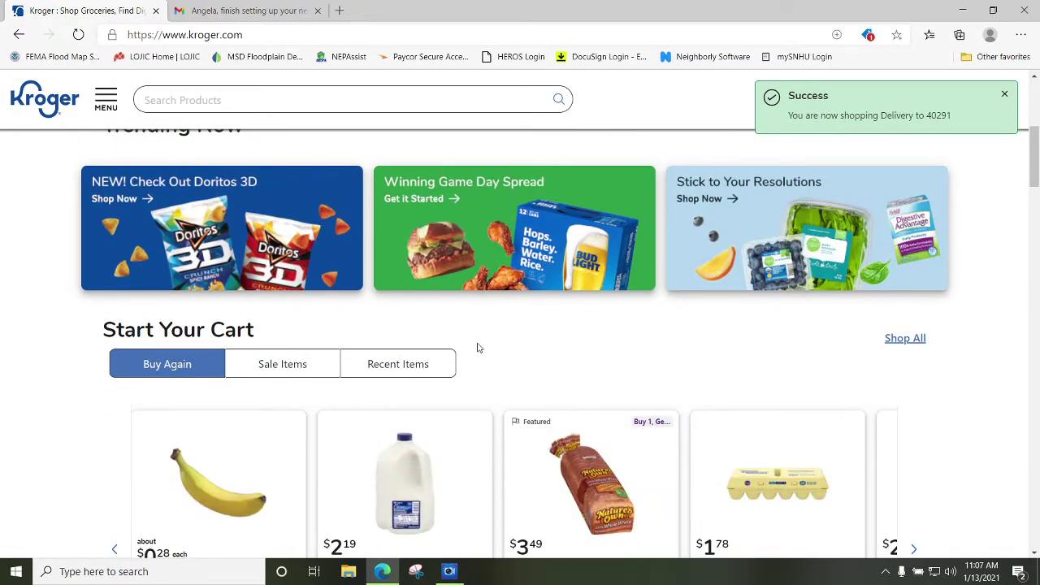
{"action": "scroll", "coordinate": [479, 348], "scroll_direction": "down", "scroll_amount": 10}
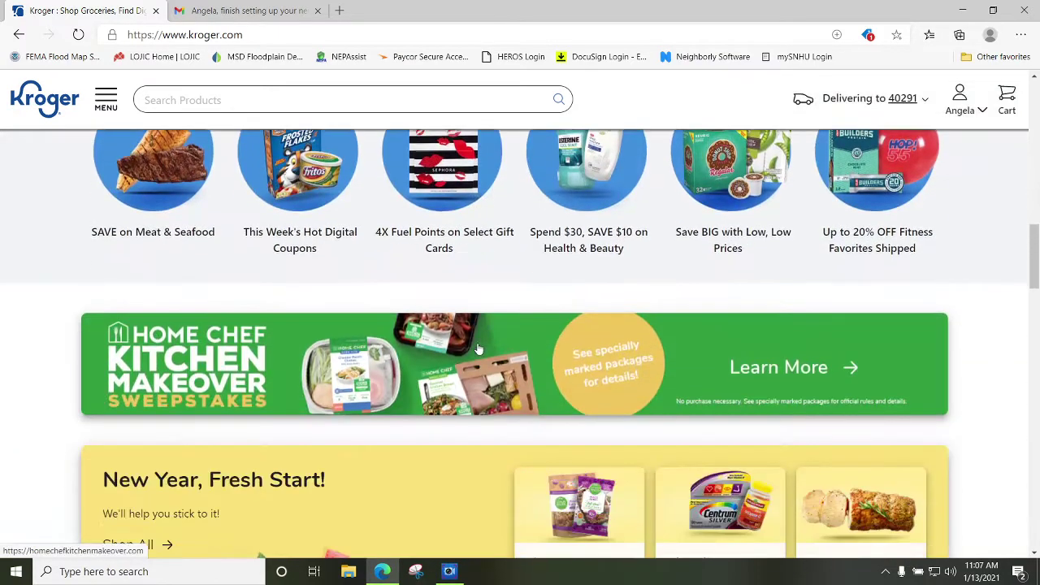
{"action": "scroll", "coordinate": [477, 347], "scroll_direction": "down", "scroll_amount": 3}
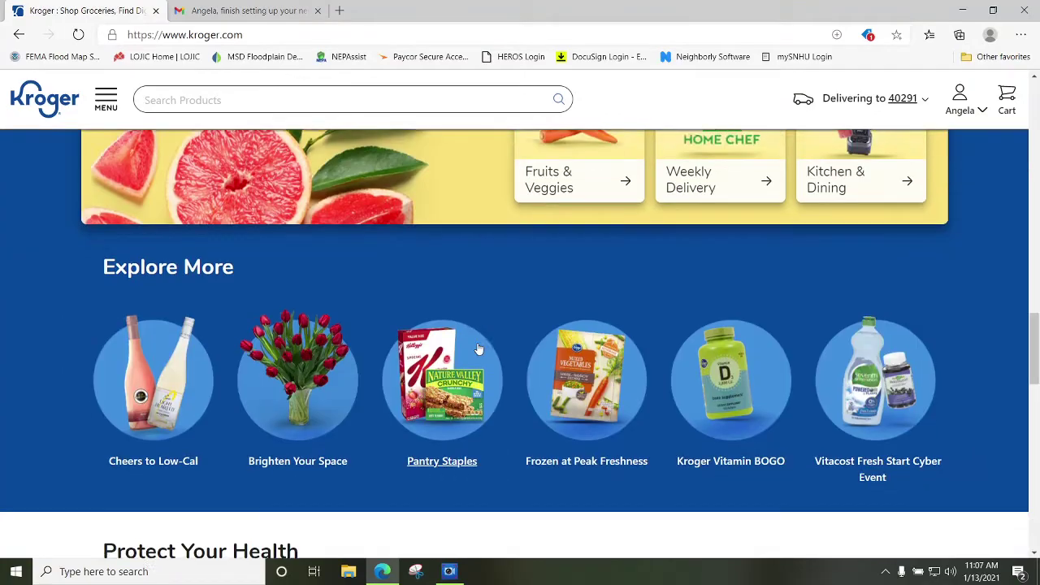
{"action": "scroll", "coordinate": [478, 348], "scroll_direction": "up", "scroll_amount": 8}
{"action": "scroll", "coordinate": [479, 347], "scroll_direction": "up", "scroll_amount": 10}
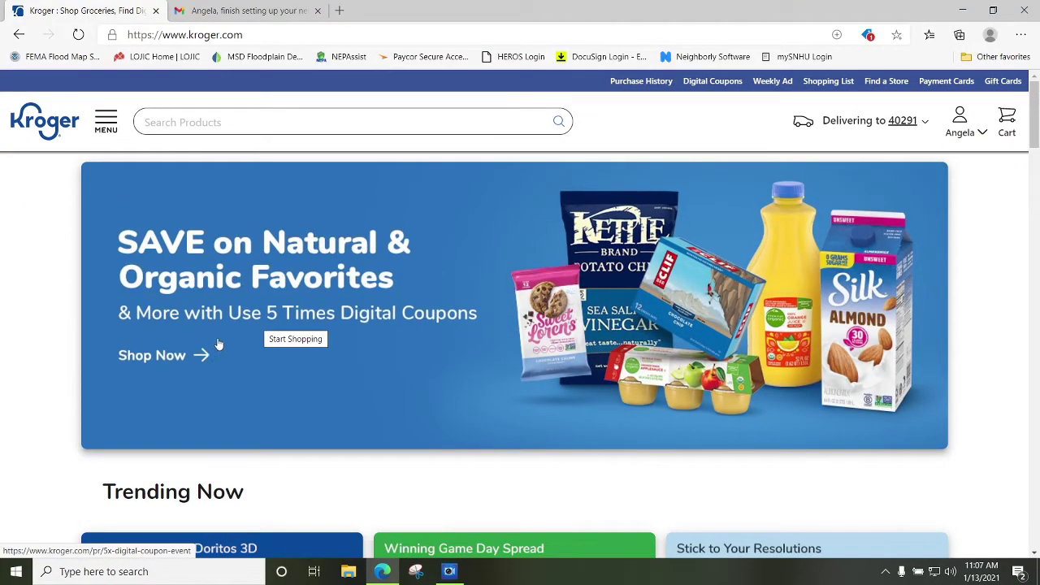
{"action": "left_click", "coordinate": [704, 84]}
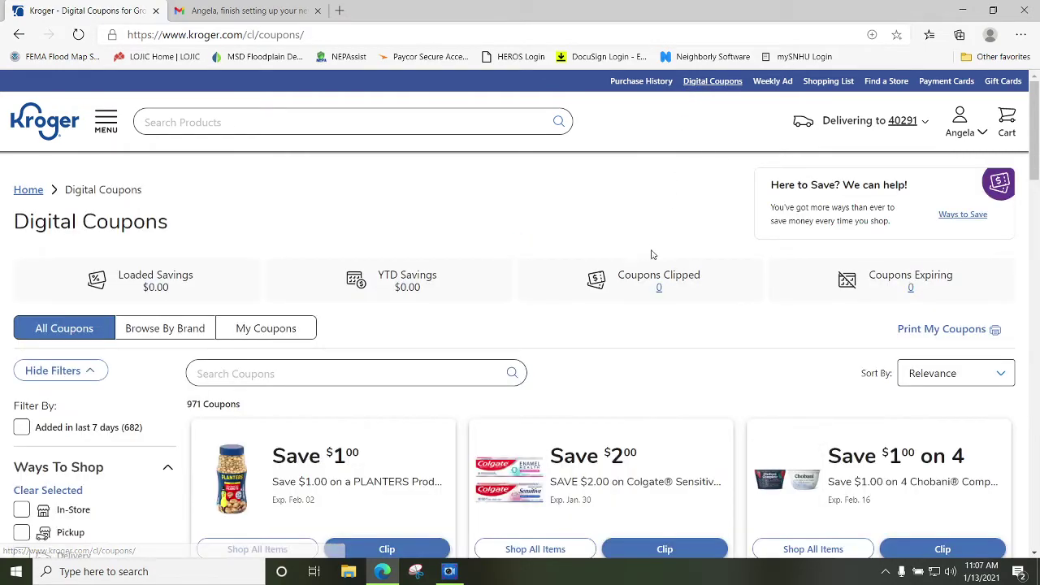
Clip the $1.00 Planters coupon and review its details.
{"action": "scroll", "coordinate": [650, 251], "scroll_direction": "down", "scroll_amount": 3}
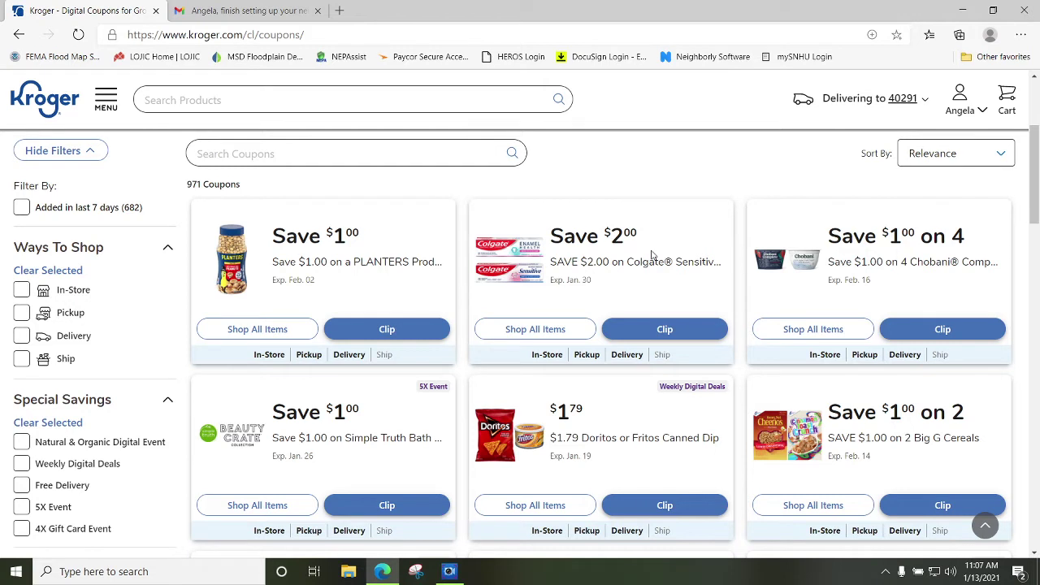
{"action": "left_click", "coordinate": [406, 331]}
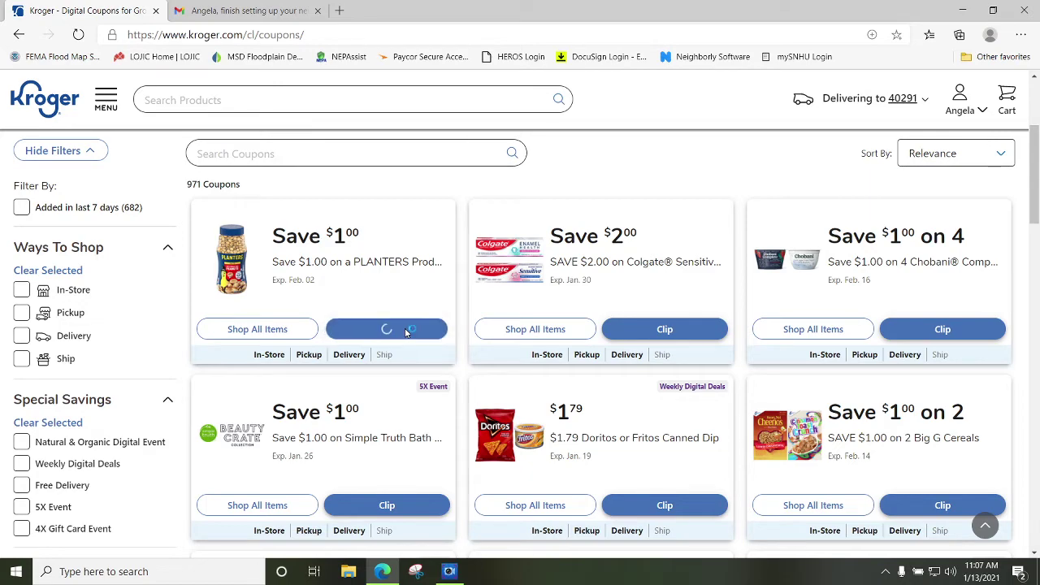
{"action": "left_click", "coordinate": [262, 333]}
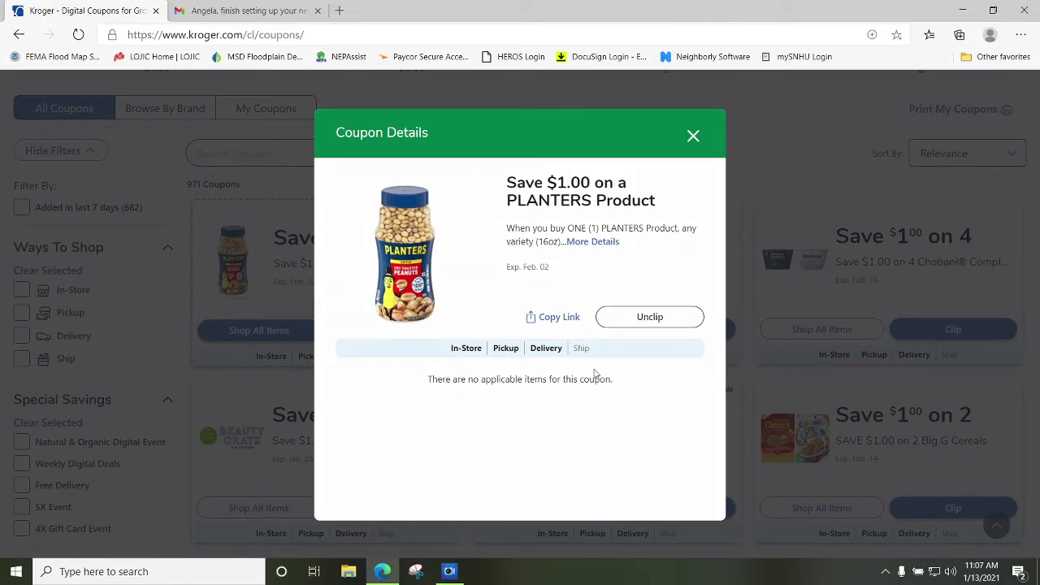
{"action": "left_click", "coordinate": [692, 135]}
Clip the $2.00 Colgate toothpaste coupon and add a qualifying Colgate toothpaste to the cart.
{"action": "left_click", "coordinate": [536, 331]}
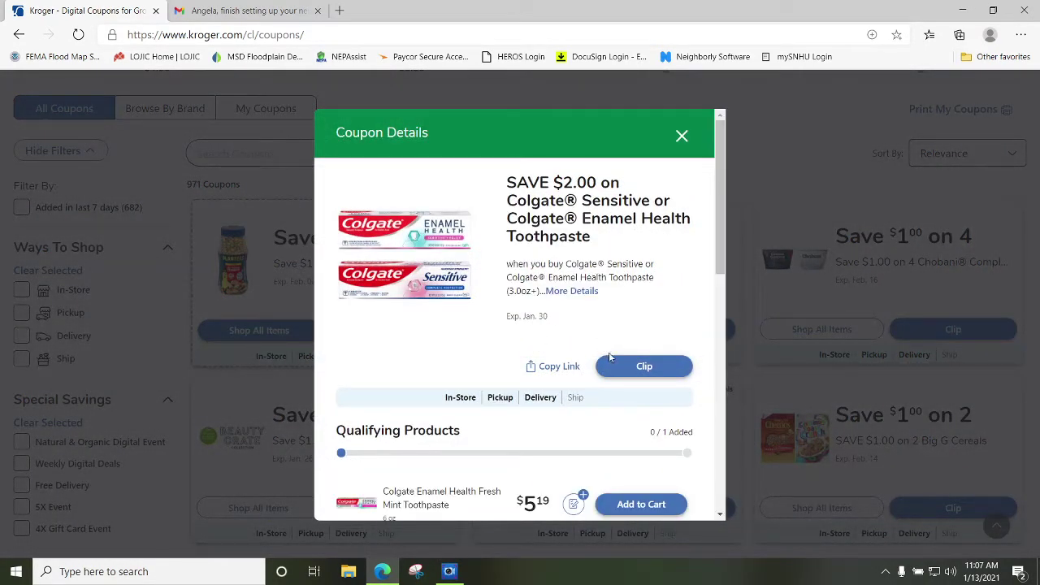
{"action": "left_click", "coordinate": [617, 367]}
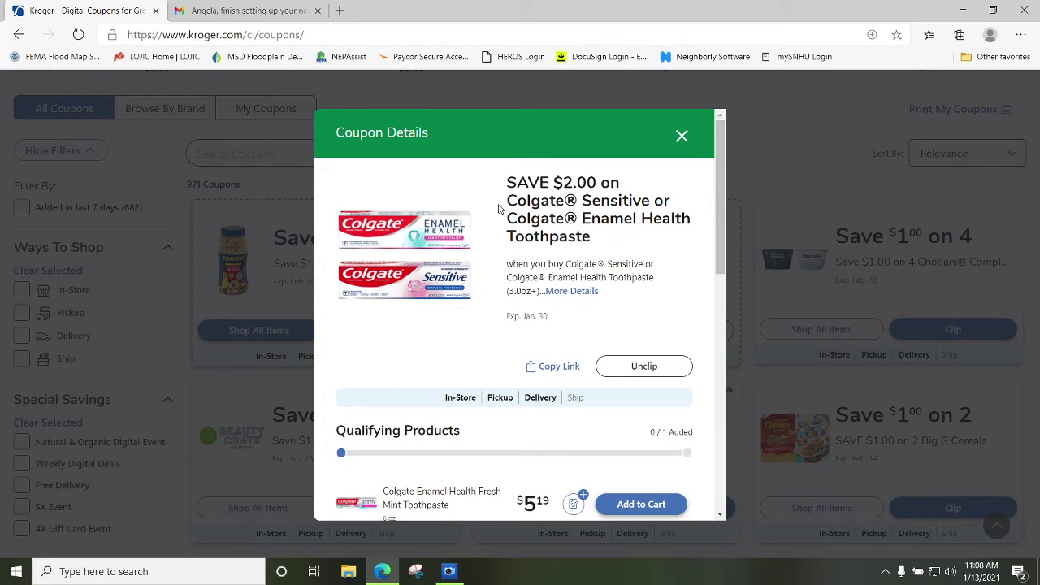
{"action": "scroll", "coordinate": [568, 260], "scroll_direction": "down", "scroll_amount": 2}
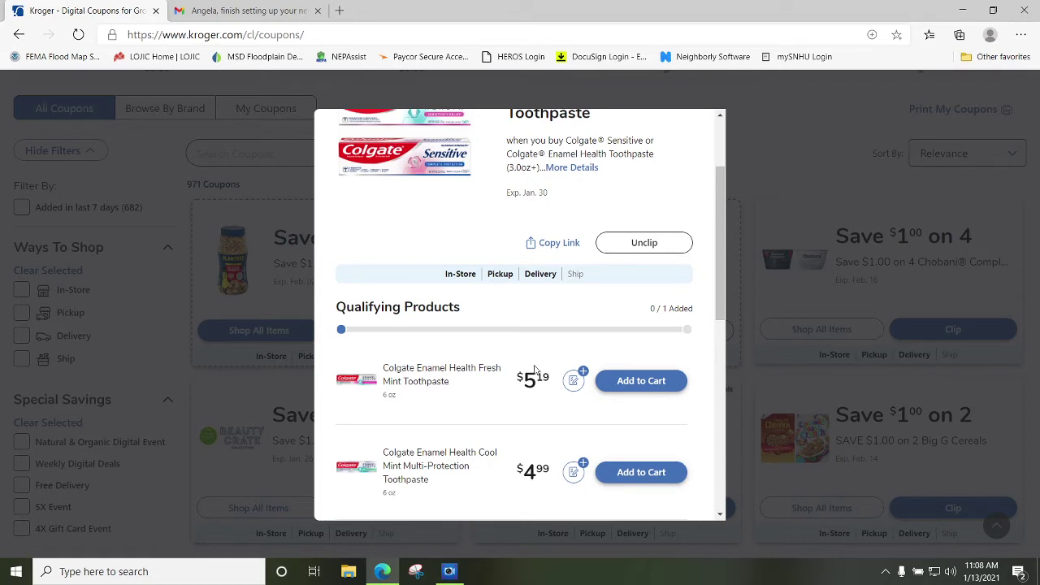
{"action": "scroll", "coordinate": [561, 391], "scroll_direction": "down", "scroll_amount": 1}
{"action": "scroll", "coordinate": [561, 390], "scroll_direction": "down", "scroll_amount": 2}
{"action": "scroll", "coordinate": [561, 390], "scroll_direction": "up", "scroll_amount": 5}
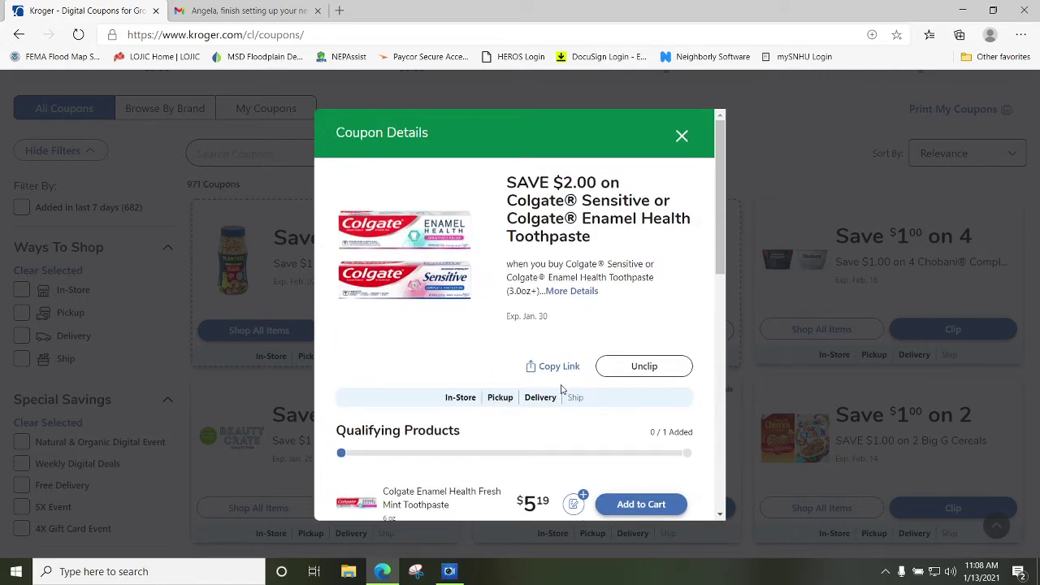
{"action": "scroll", "coordinate": [562, 391], "scroll_direction": "down", "scroll_amount": 3}
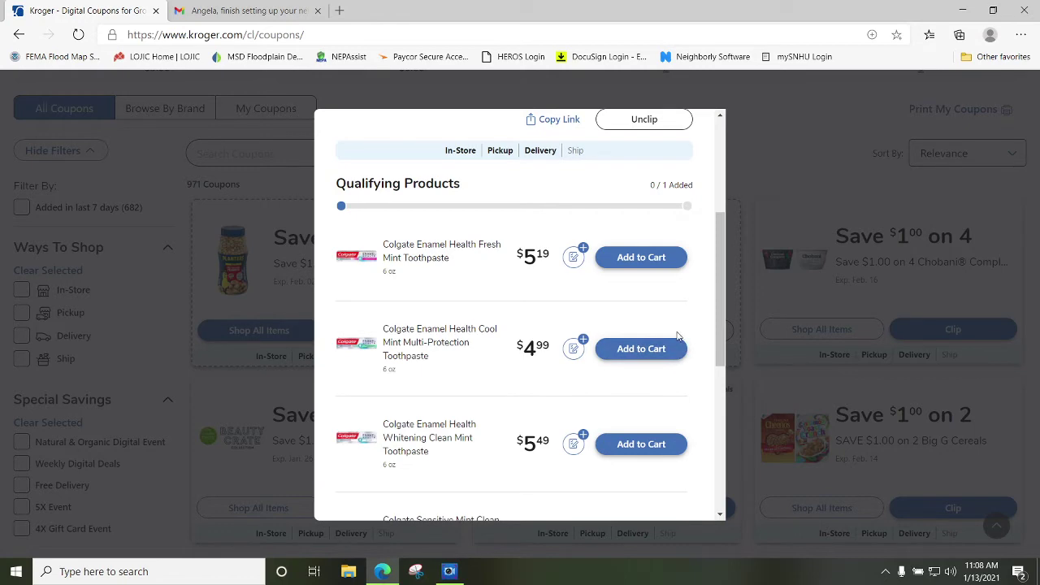
{"action": "left_click", "coordinate": [655, 350]}
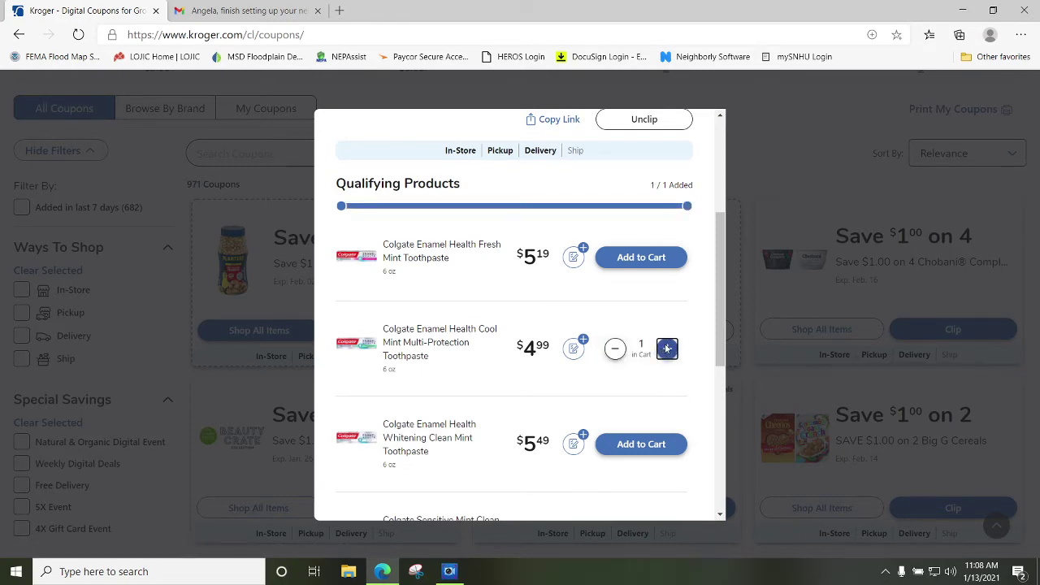
{"action": "scroll", "coordinate": [666, 347], "scroll_direction": "up", "scroll_amount": 3}
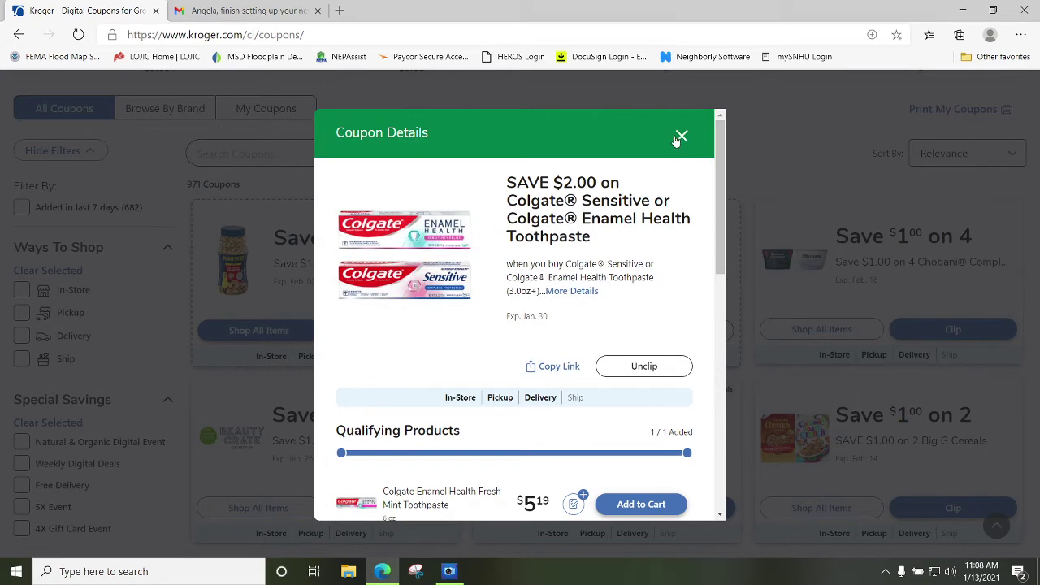
{"action": "left_click", "coordinate": [676, 139]}
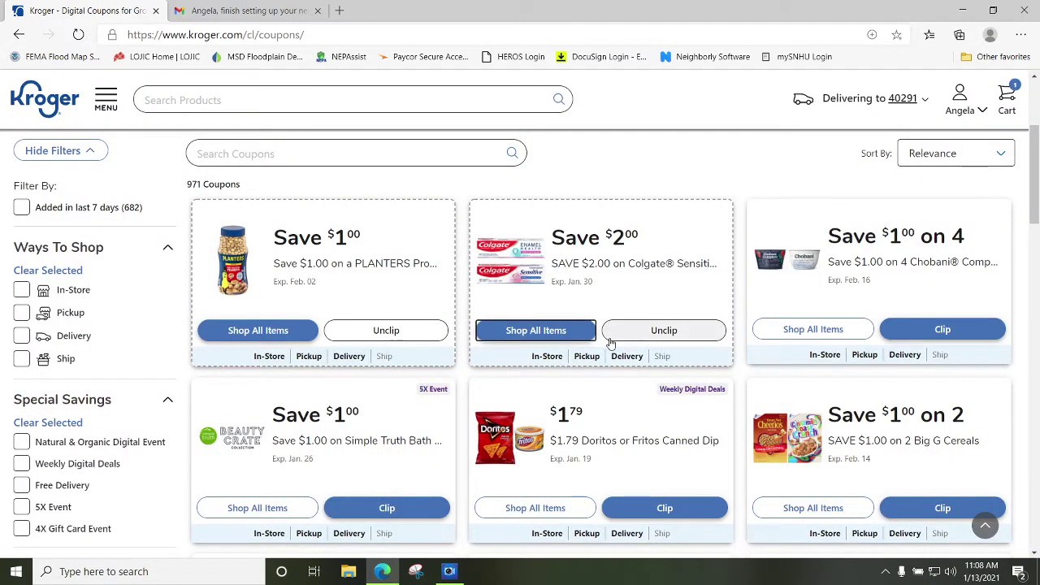
Clip the $1.00 off 2 Big G Cereals coupon and view its qualifying products.
{"action": "scroll", "coordinate": [608, 343], "scroll_direction": "down", "scroll_amount": 2}
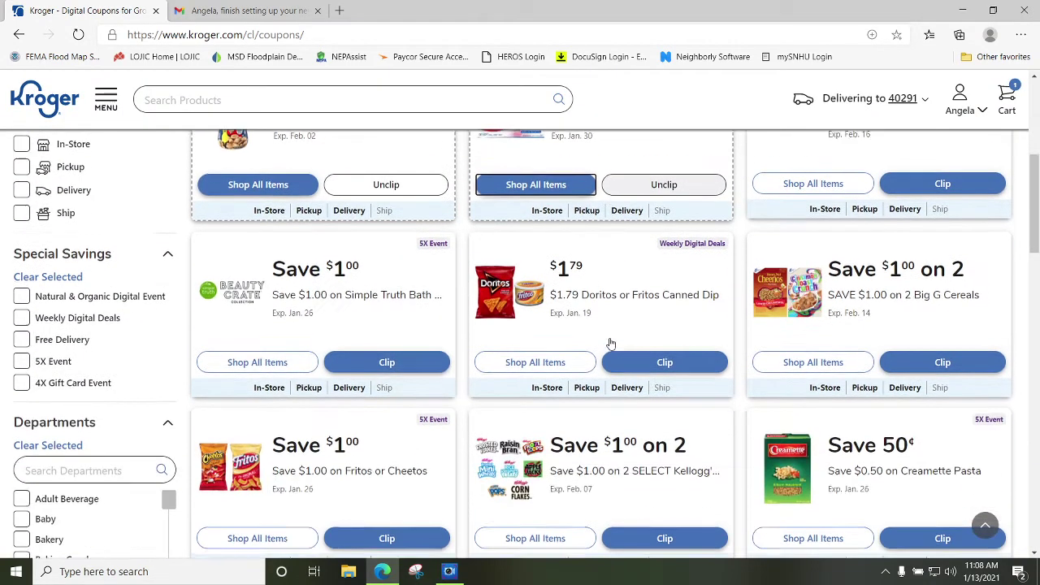
{"action": "left_click", "coordinate": [934, 362]}
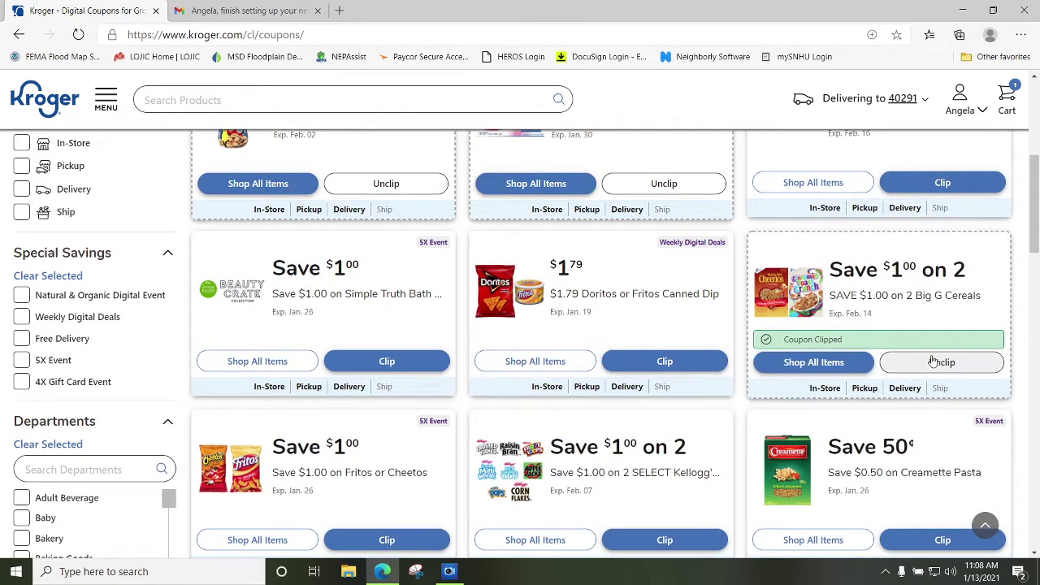
{"action": "left_click", "coordinate": [817, 364]}
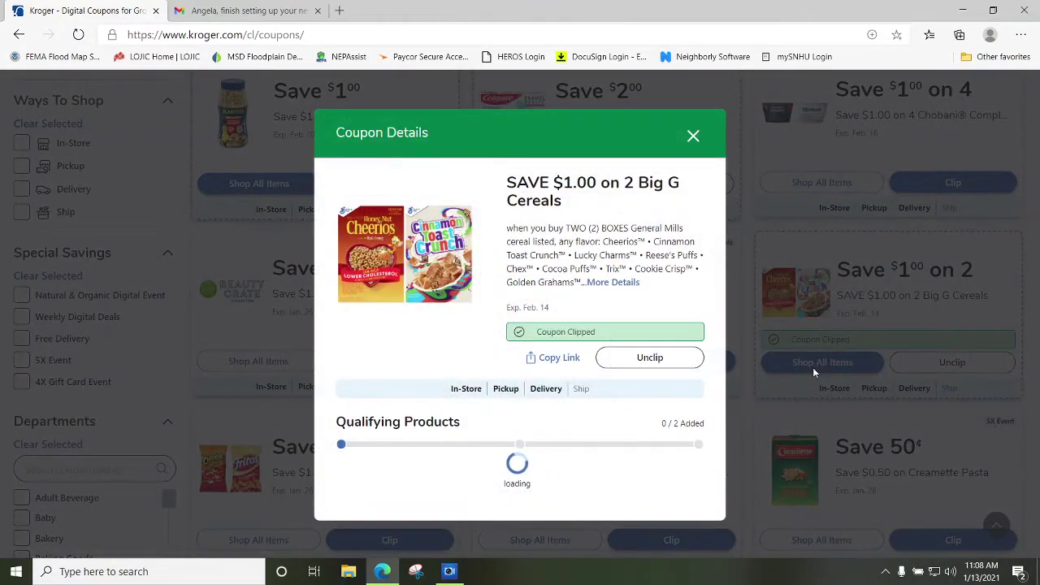
Add Reese's Puffs and Lucky Charms Giant Size cereal to the cart.
{"action": "scroll", "coordinate": [534, 382], "scroll_direction": "down", "scroll_amount": 1}
{"action": "scroll", "coordinate": [537, 382], "scroll_direction": "down", "scroll_amount": 2}
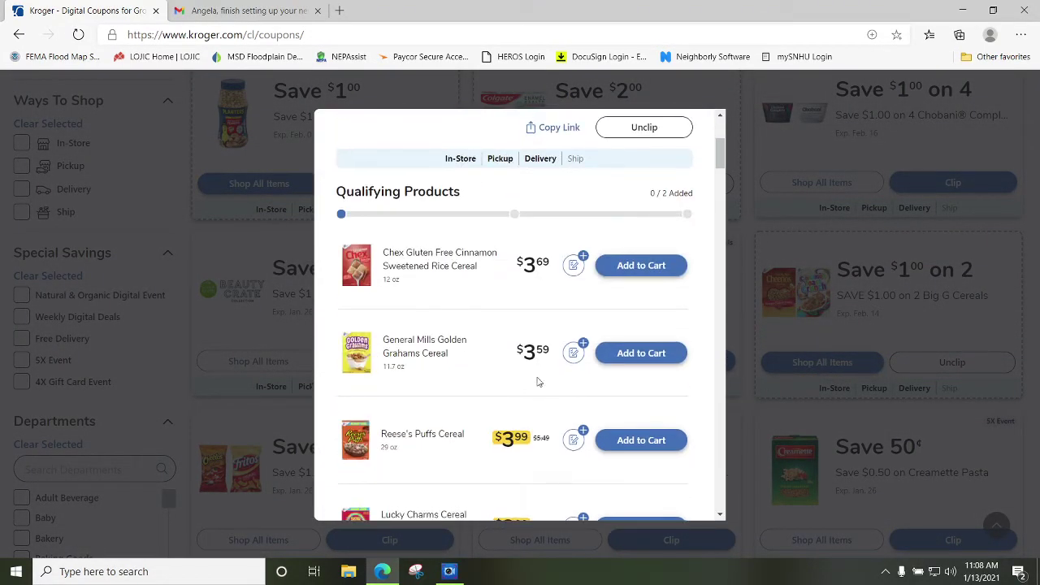
{"action": "scroll", "coordinate": [549, 371], "scroll_direction": "up", "scroll_amount": 1}
{"action": "scroll", "coordinate": [548, 371], "scroll_direction": "up", "scroll_amount": 1}
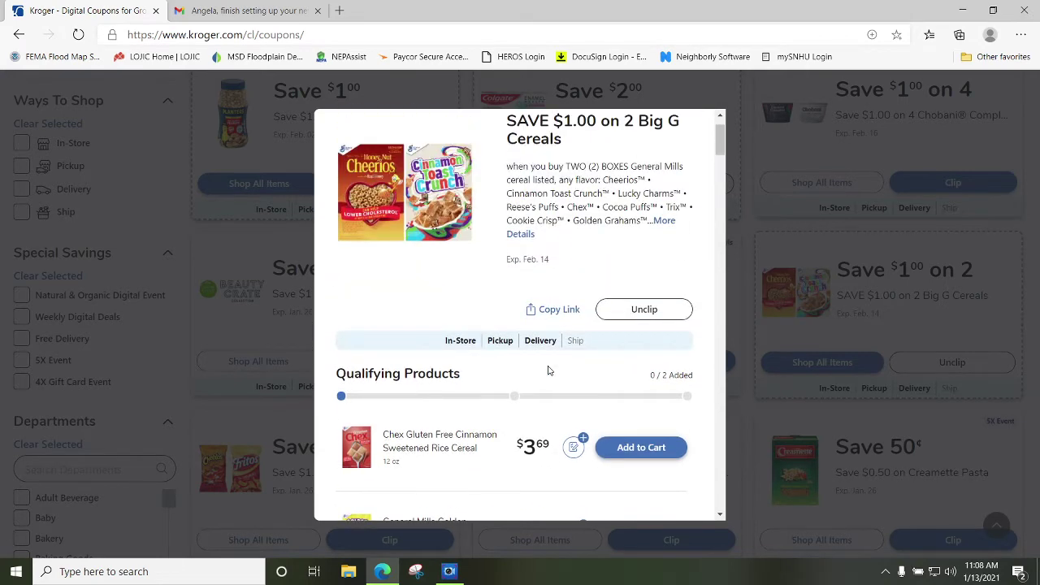
{"action": "scroll", "coordinate": [548, 370], "scroll_direction": "up", "scroll_amount": 1}
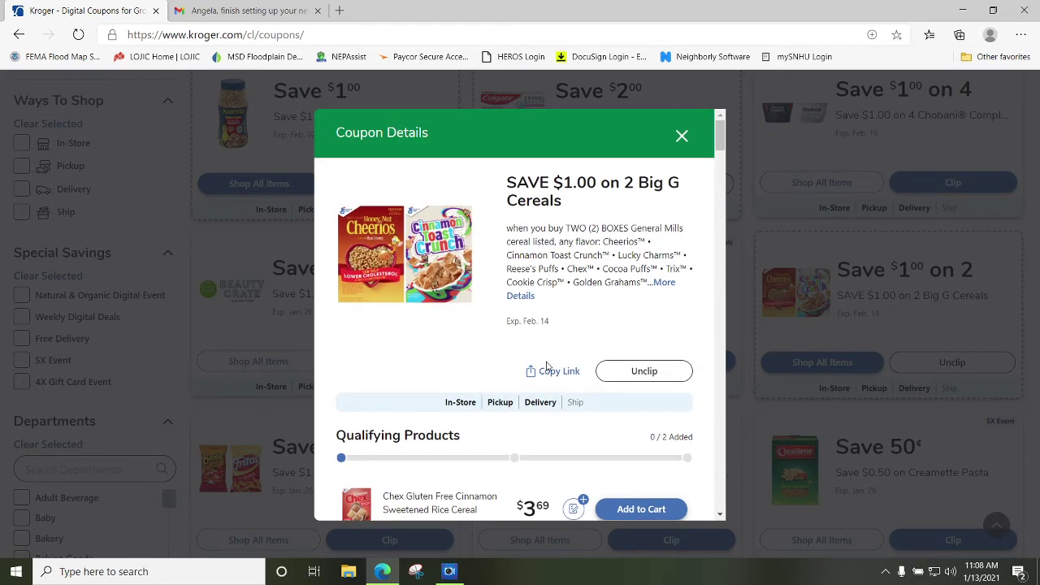
{"action": "scroll", "coordinate": [540, 376], "scroll_direction": "down", "scroll_amount": 2}
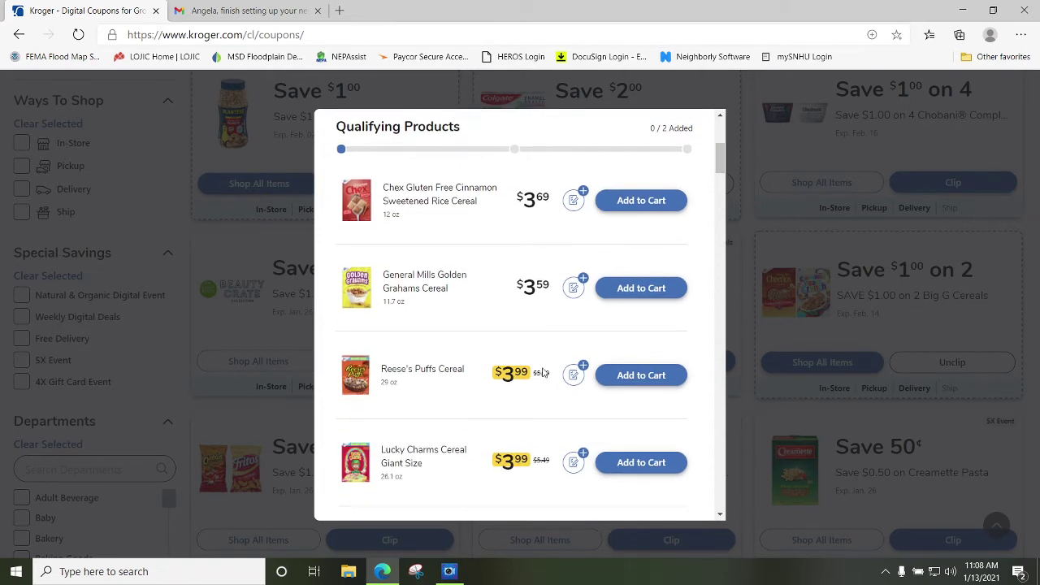
{"action": "left_click", "coordinate": [640, 377]}
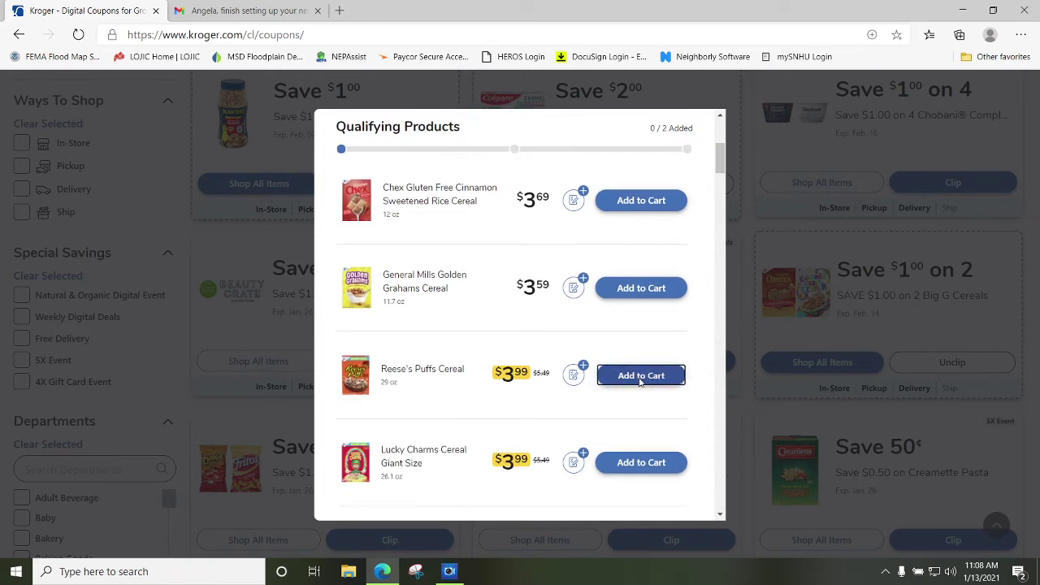
{"action": "left_click", "coordinate": [638, 464]}
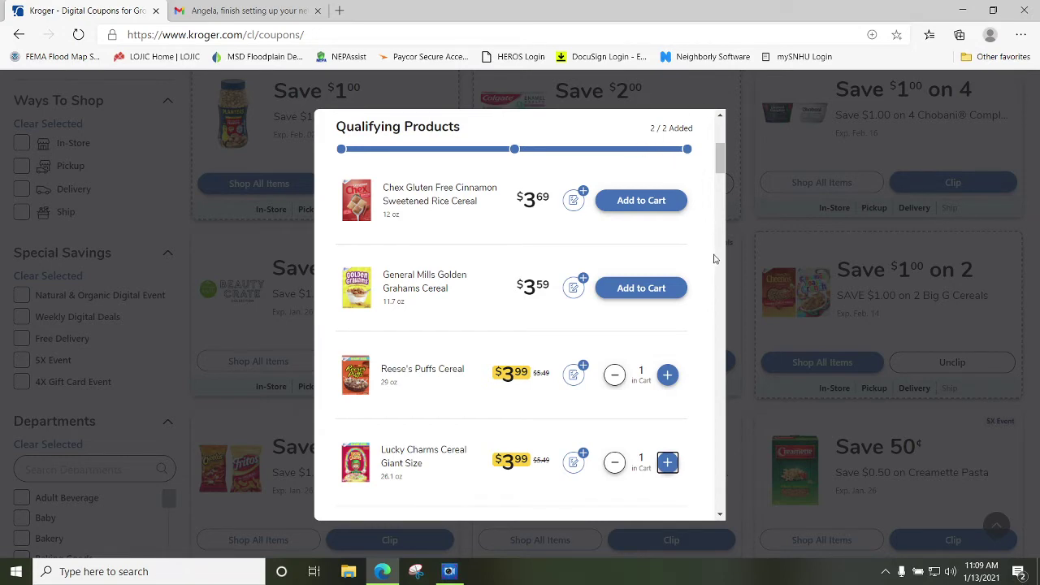
{"action": "scroll", "coordinate": [708, 262], "scroll_direction": "up", "scroll_amount": 4}
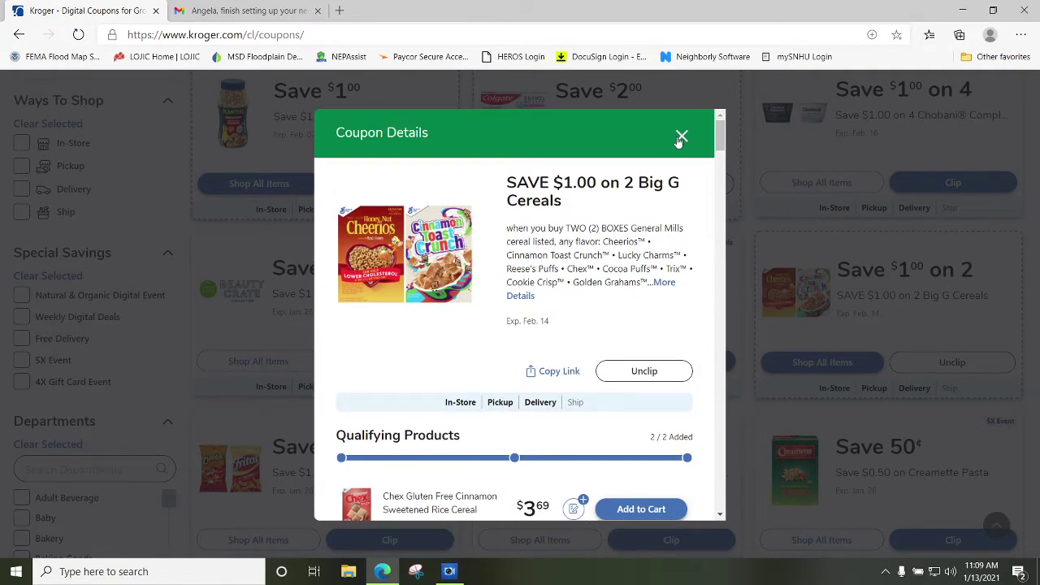
{"action": "left_click", "coordinate": [681, 136]}
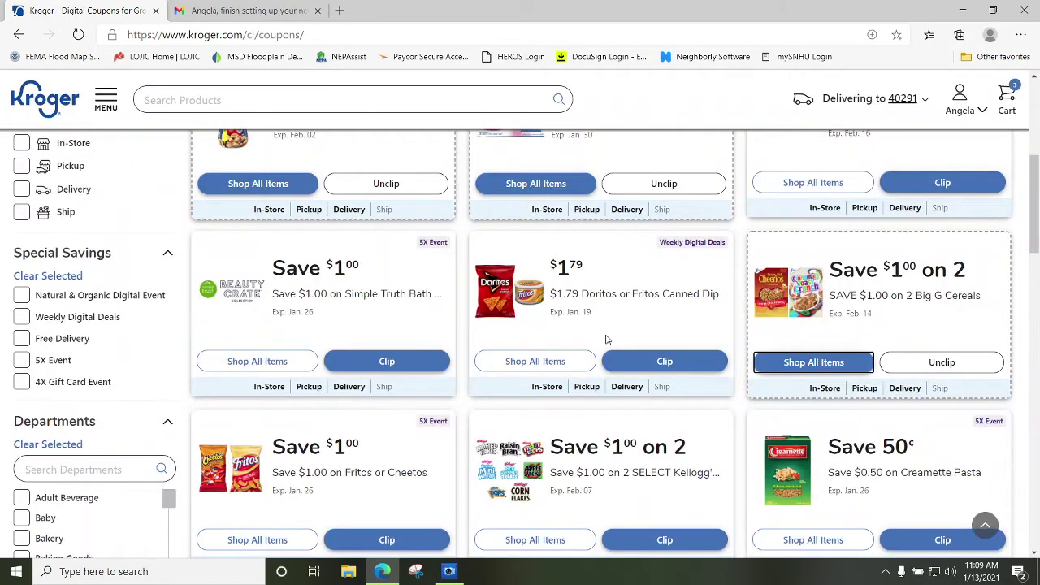
Clip the $1.00 Kellogg Town House/Club crackers coupon and add Club Crackers Original to the cart.
{"action": "scroll", "coordinate": [605, 340], "scroll_direction": "down", "scroll_amount": 5}
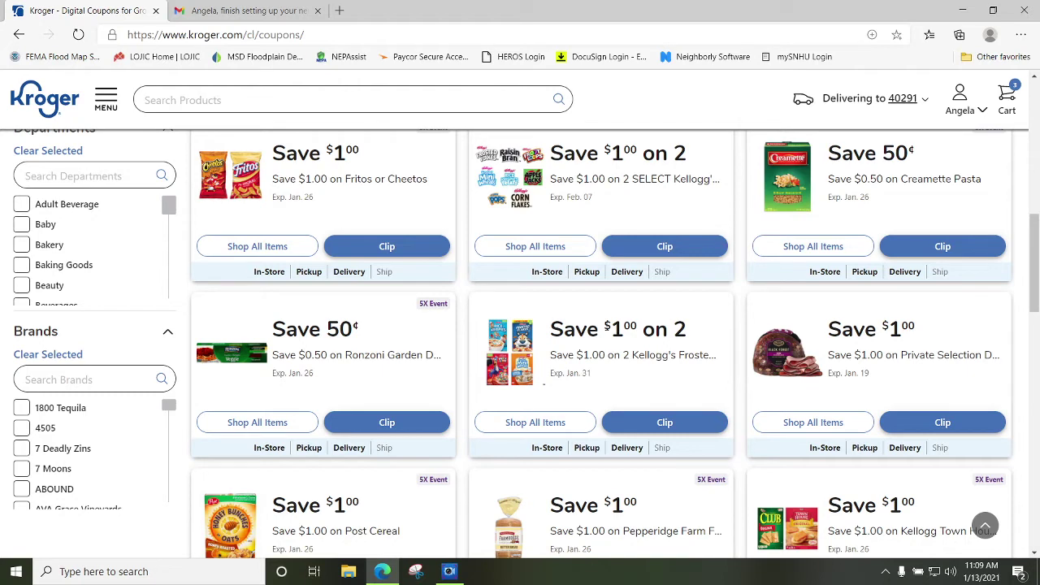
{"action": "scroll", "coordinate": [658, 341], "scroll_direction": "down", "scroll_amount": 2}
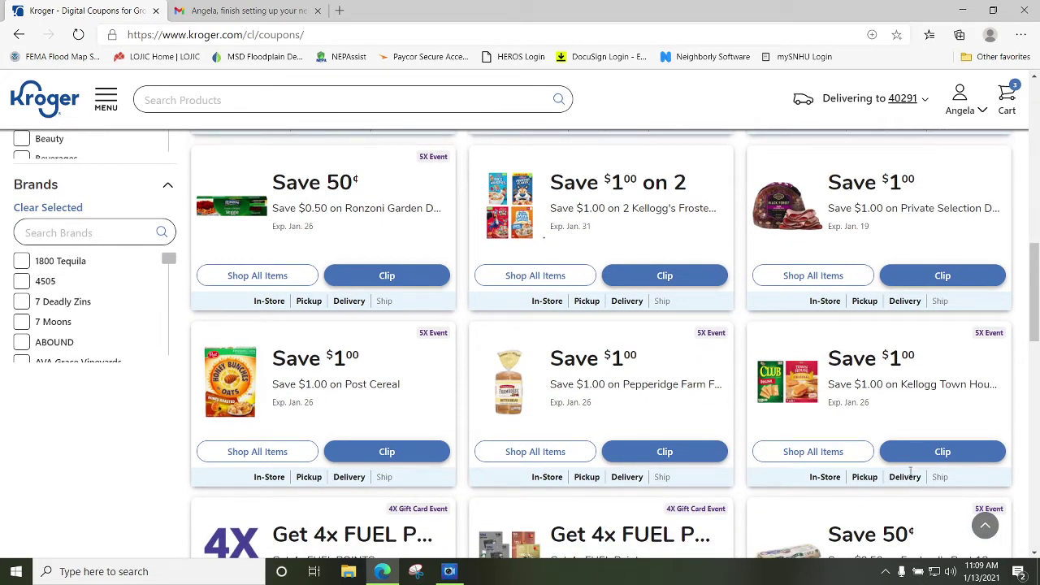
{"action": "left_click", "coordinate": [918, 454]}
{"action": "left_click", "coordinate": [810, 456]}
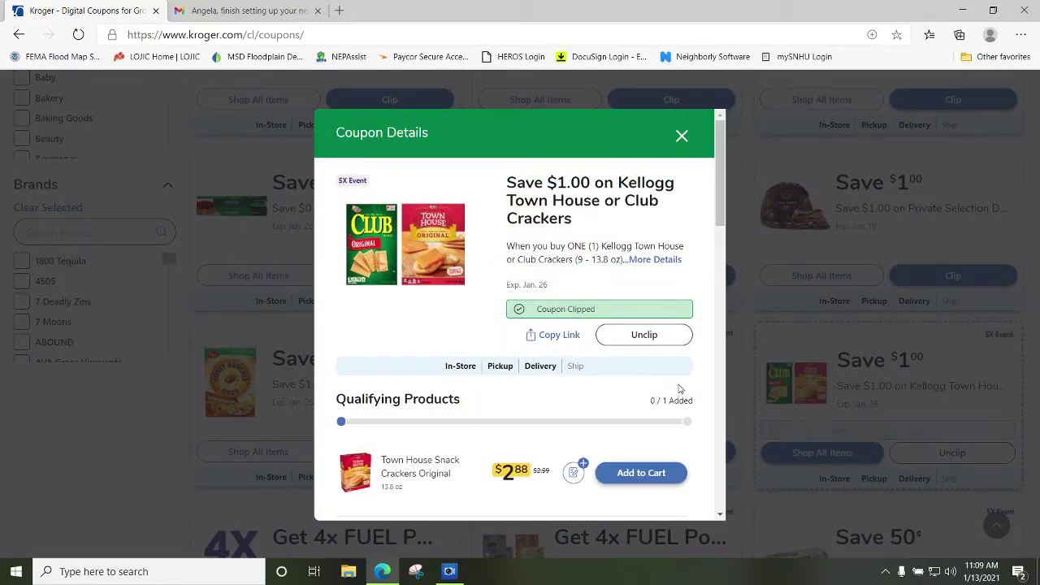
{"action": "scroll", "coordinate": [688, 371], "scroll_direction": "down", "scroll_amount": 3}
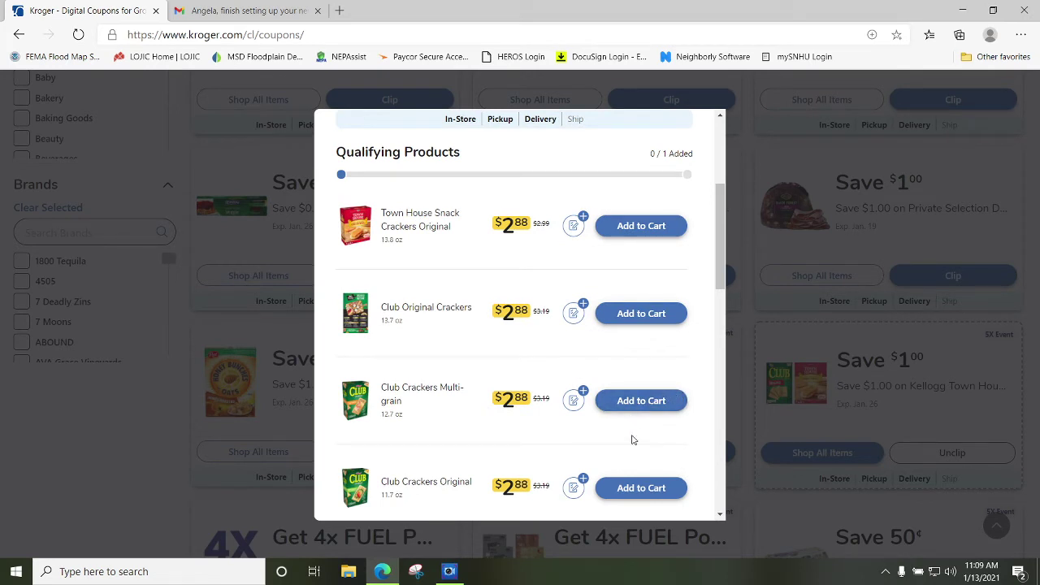
{"action": "left_click", "coordinate": [641, 490]}
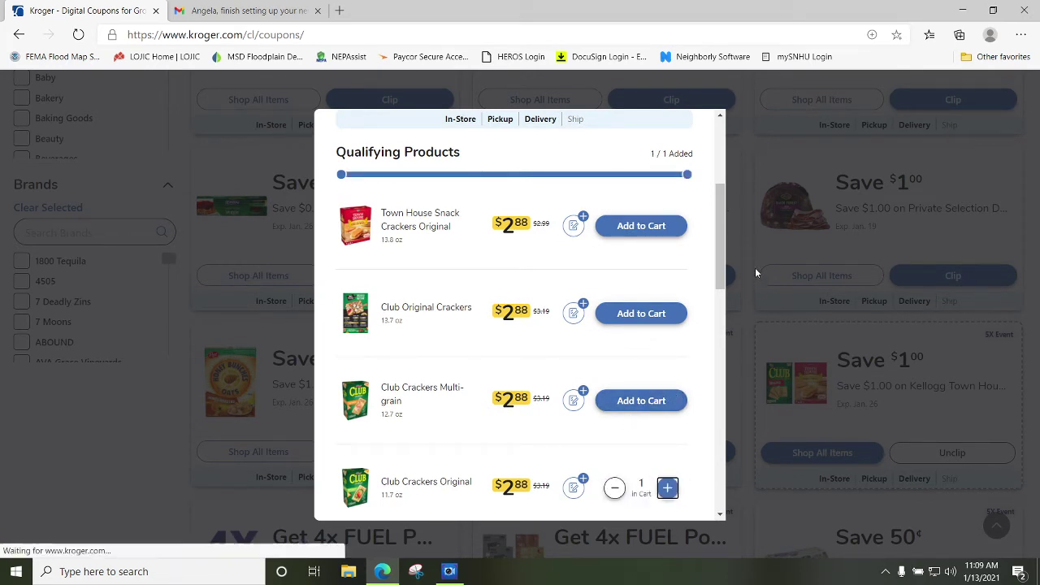
{"action": "scroll", "coordinate": [709, 236], "scroll_direction": "up", "scroll_amount": 3}
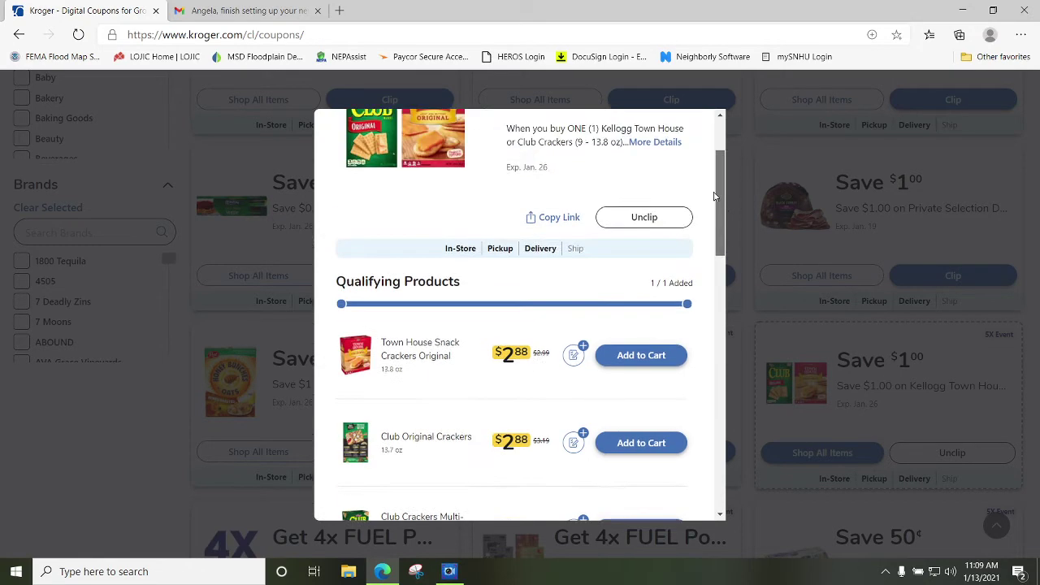
{"action": "left_click", "coordinate": [682, 136]}
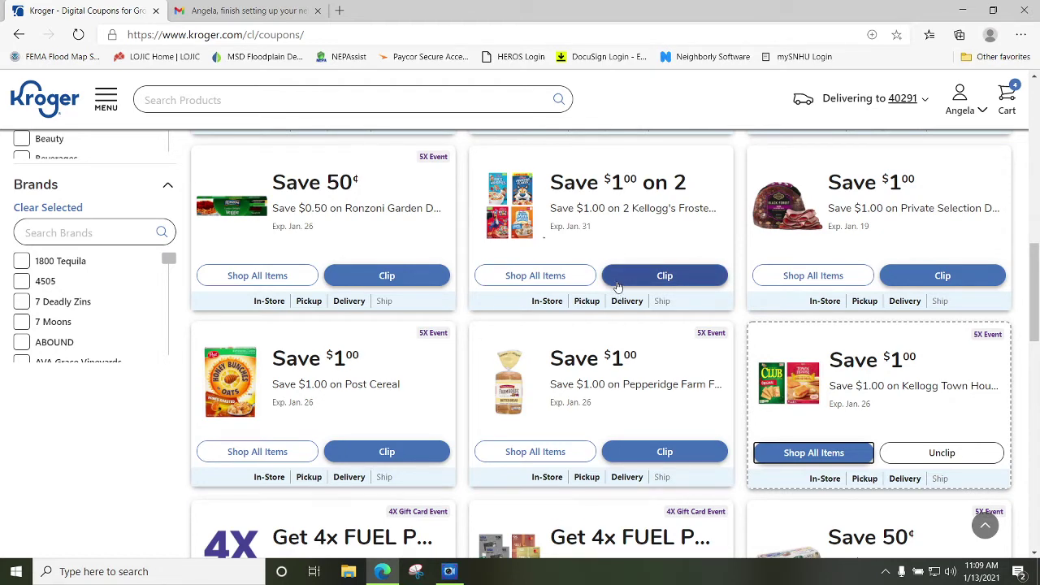
Search for milk and add two Kroger 2% Reduced Fat Milk to the cart.
{"action": "left_click", "coordinate": [195, 98]}
{"action": "type", "text": "milk"}
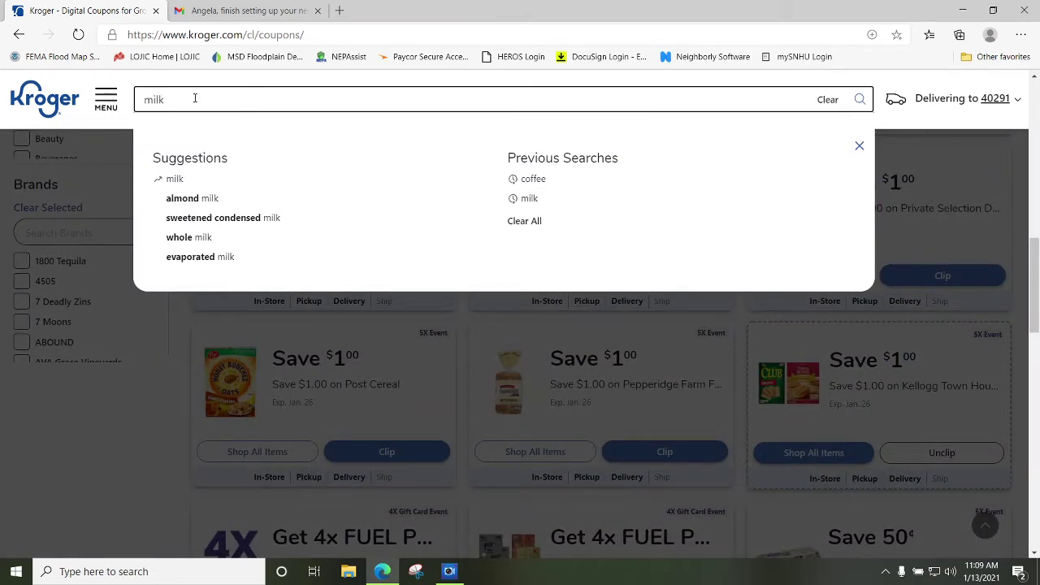
{"action": "key", "text": "Return"}
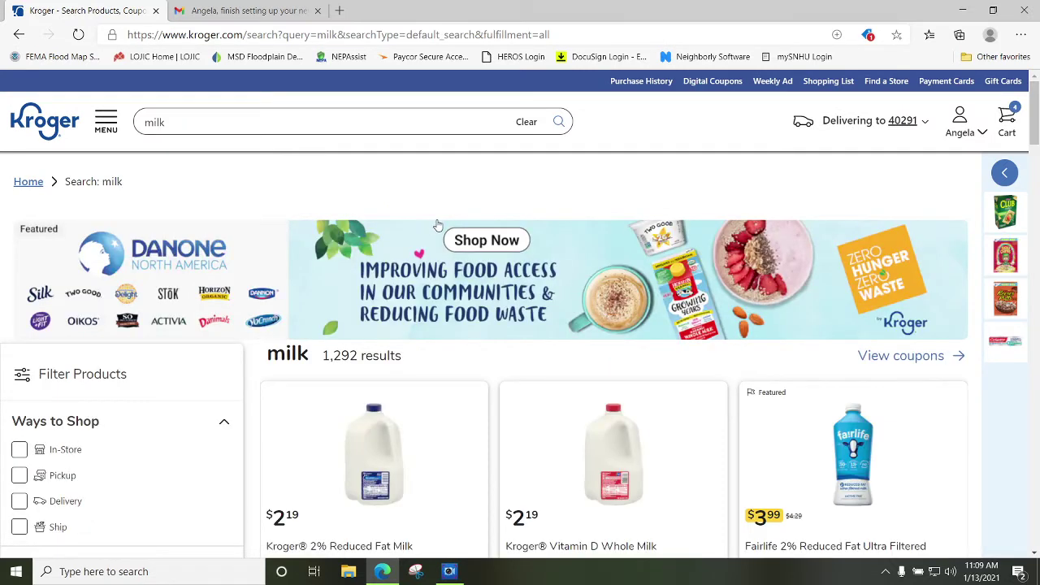
{"action": "scroll", "coordinate": [432, 225], "scroll_direction": "down", "scroll_amount": 3}
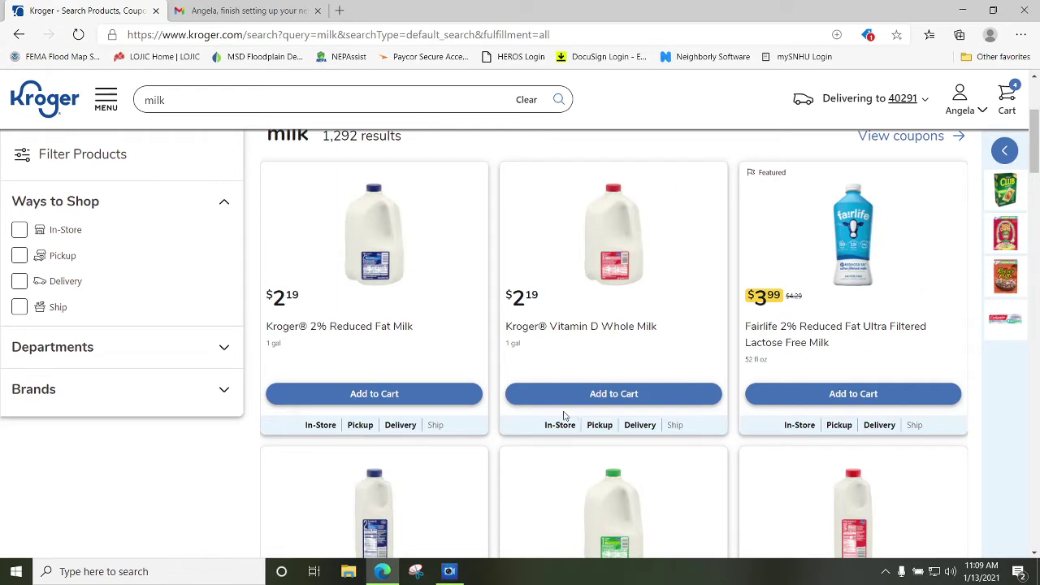
{"action": "left_click", "coordinate": [354, 395]}
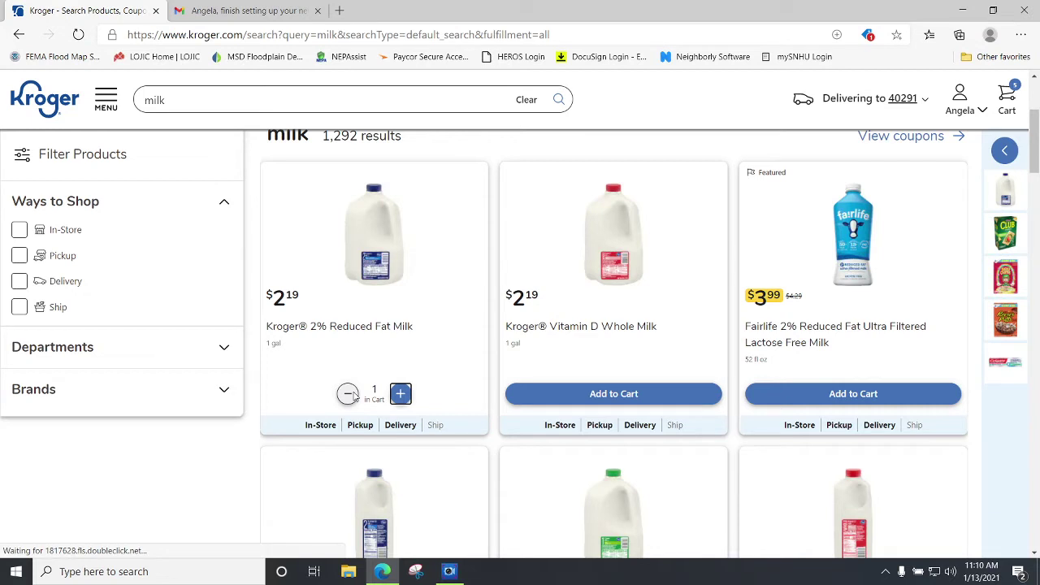
{"action": "left_click", "coordinate": [400, 395]}
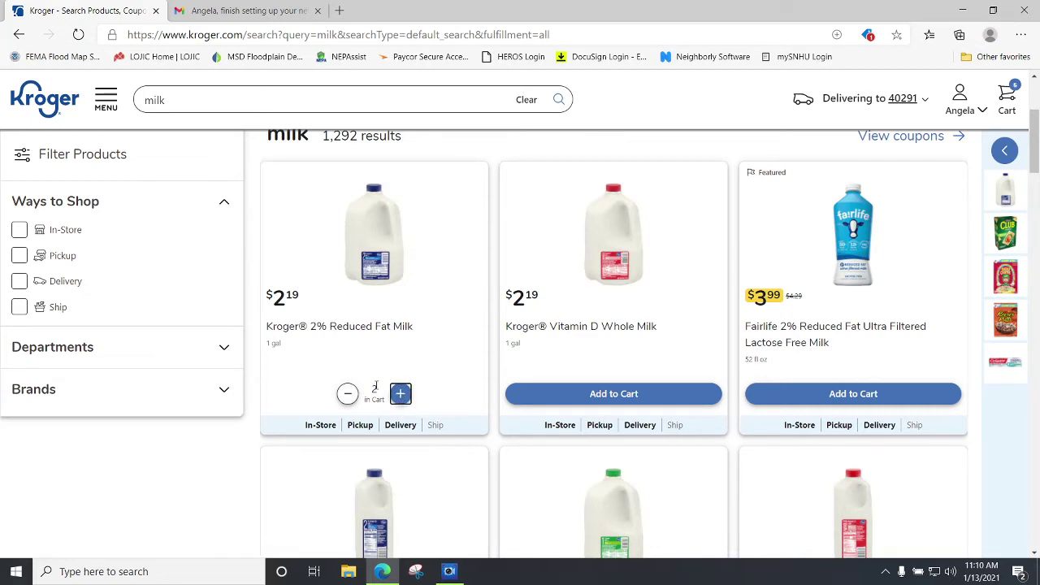
{"action": "left_click", "coordinate": [347, 394]}
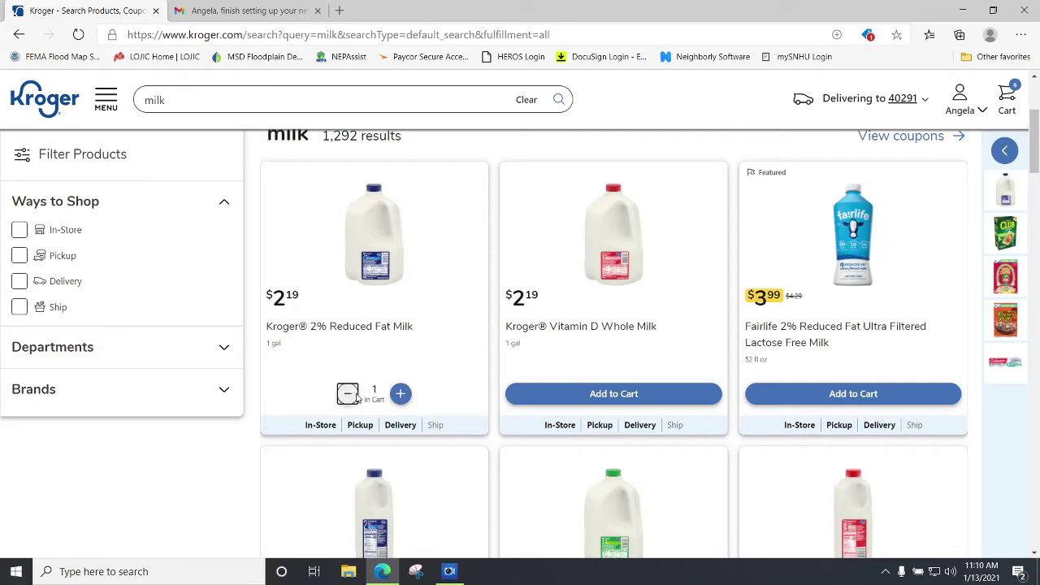
{"action": "left_click", "coordinate": [401, 395]}
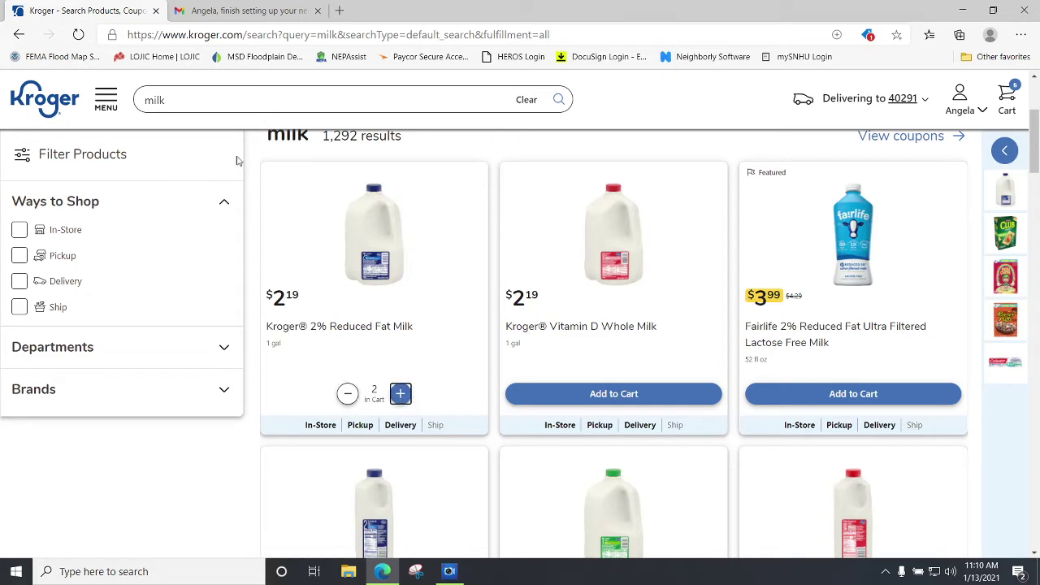
Search for bread and add Kroger Honey Wheat Bread ($1.39) to the cart.
{"action": "left_click", "coordinate": [171, 99]}
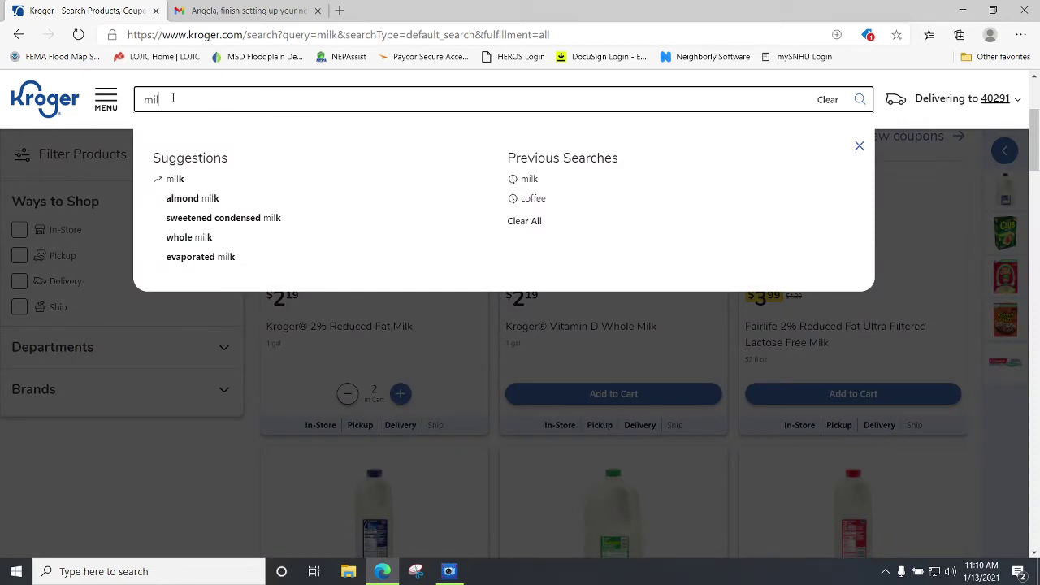
{"action": "key", "text": "BackSpace"}
{"action": "key", "text": "BackSpace"}
{"action": "key", "text": "BackSpace"}
{"action": "type", "text": "bread"}
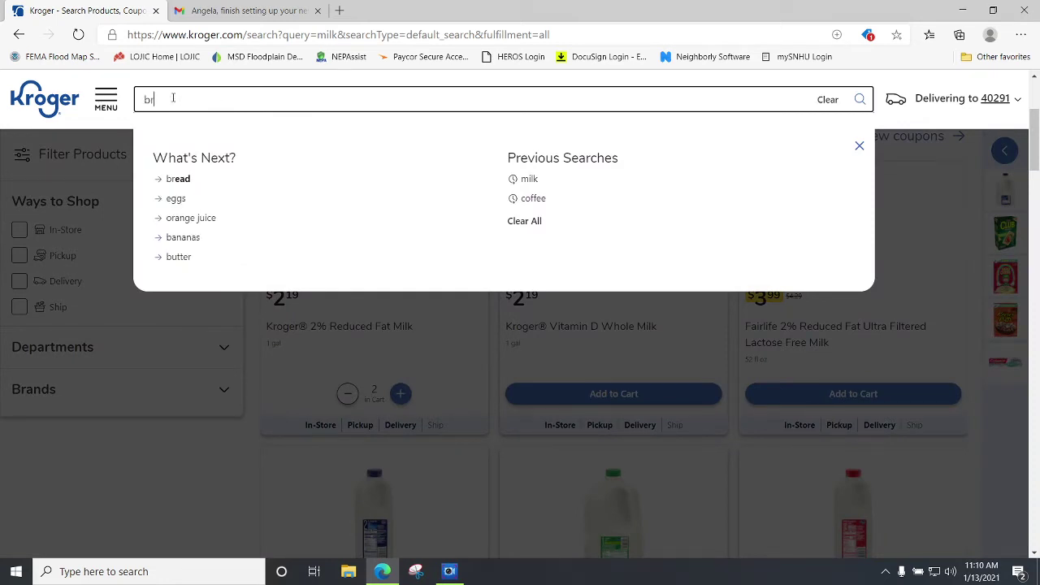
{"action": "key", "text": "Return"}
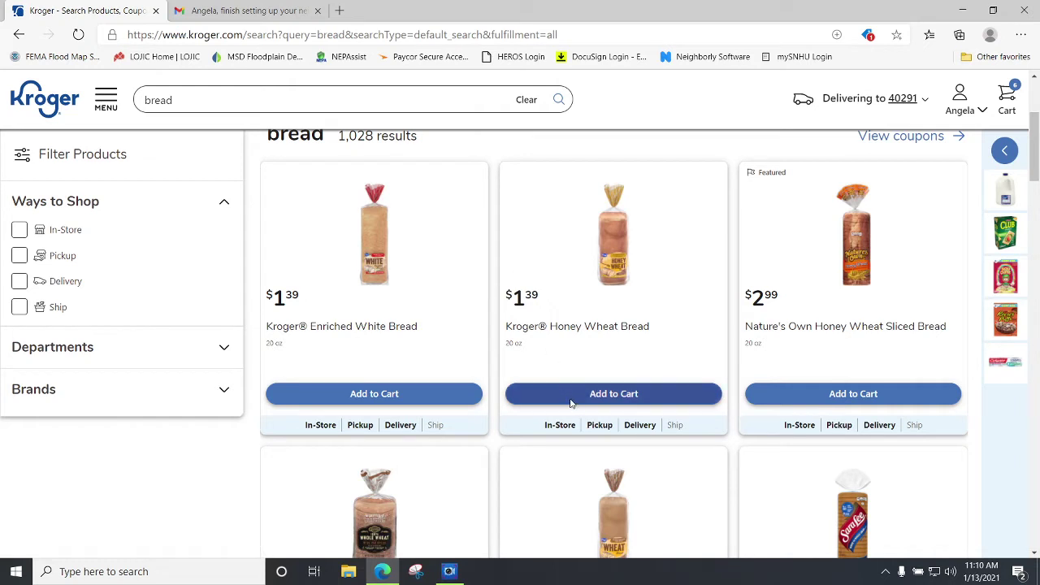
{"action": "left_click", "coordinate": [571, 398]}
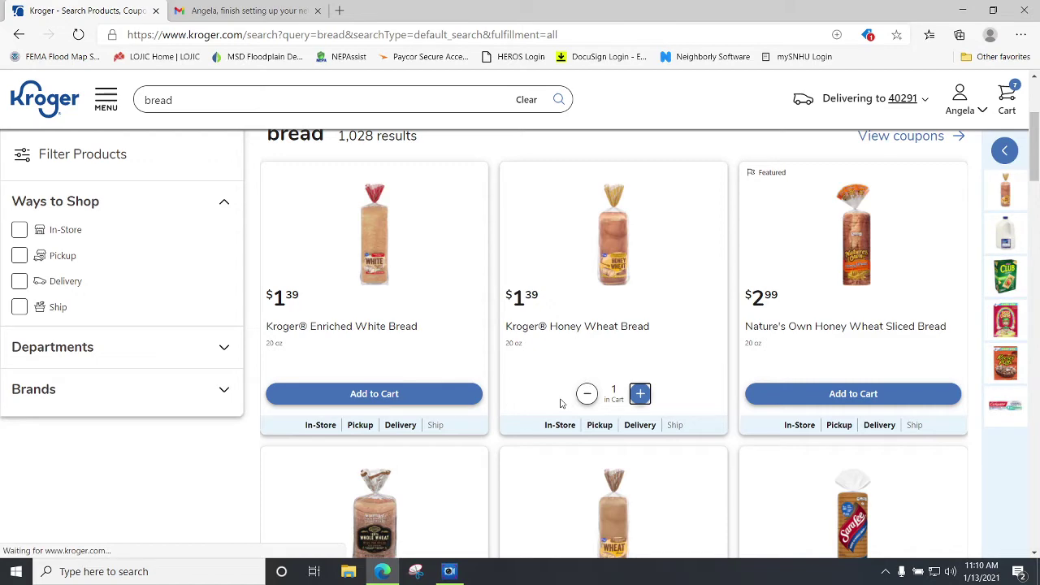
{"action": "scroll", "coordinate": [560, 404], "scroll_direction": "up", "scroll_amount": 3}
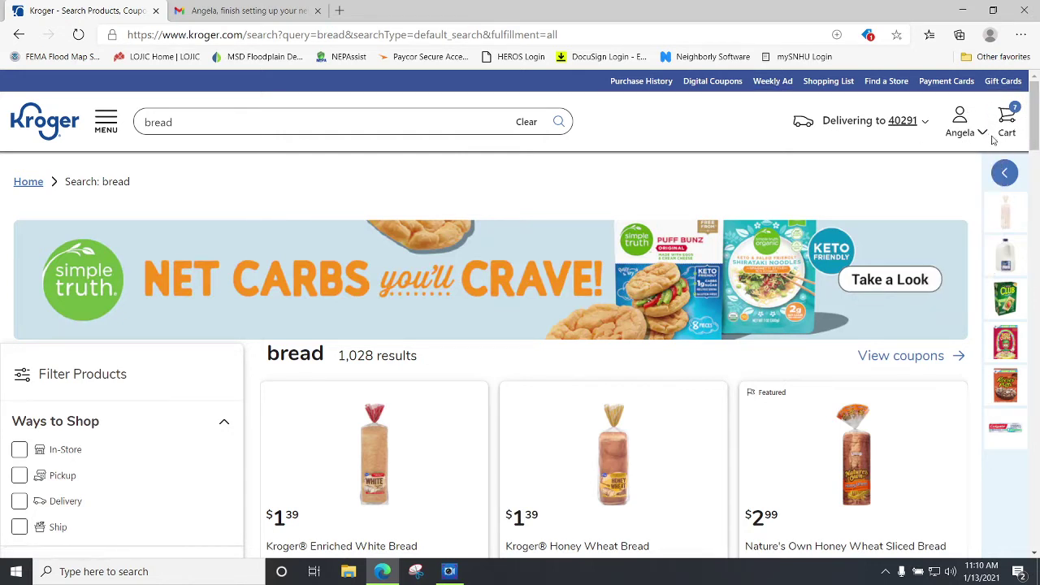
Open the Louisville Weekly Ad, adding then removing the Chuck Roast deal from the list.
{"action": "left_click", "coordinate": [992, 140]}
{"action": "left_click", "coordinate": [777, 84]}
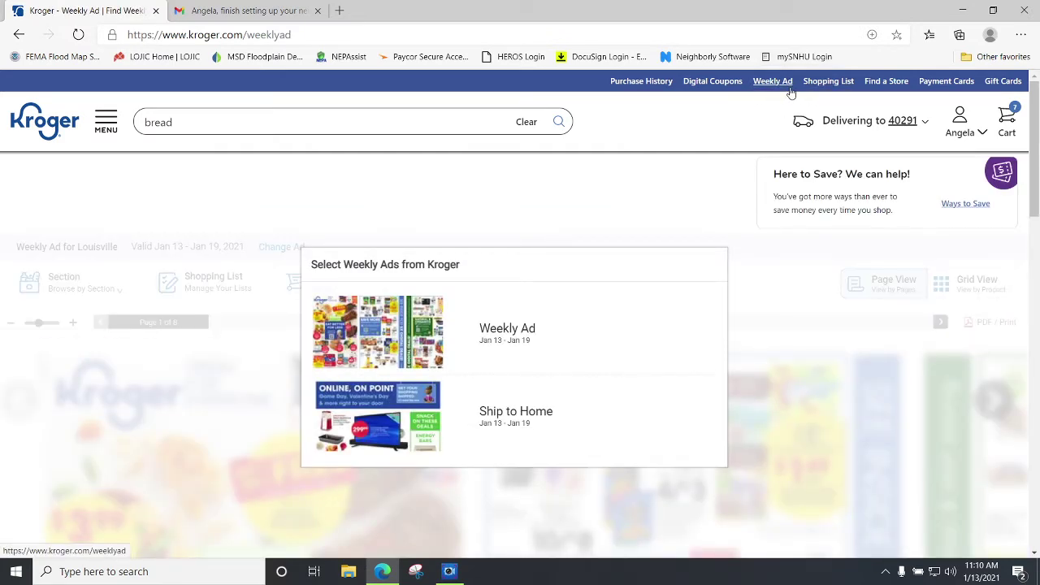
{"action": "left_click", "coordinate": [404, 339]}
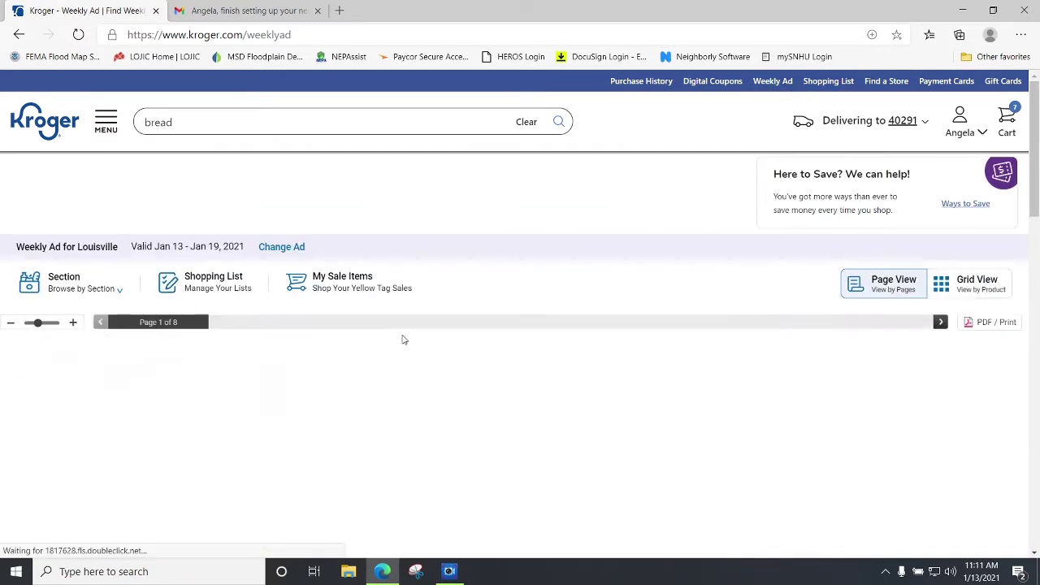
{"action": "scroll", "coordinate": [401, 340], "scroll_direction": "down", "scroll_amount": 5}
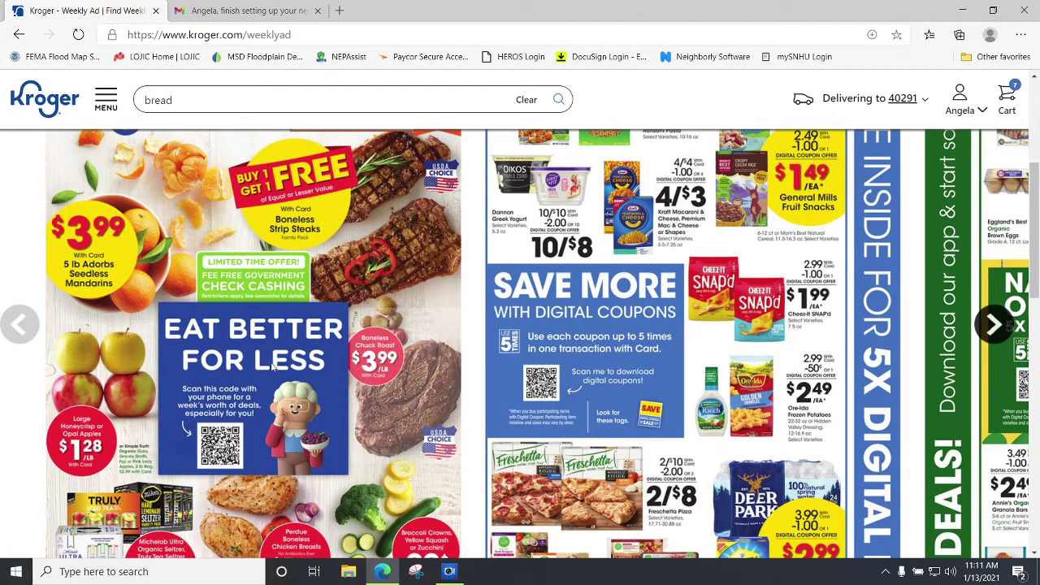
{"action": "mouse_move", "coordinate": [354, 318]}
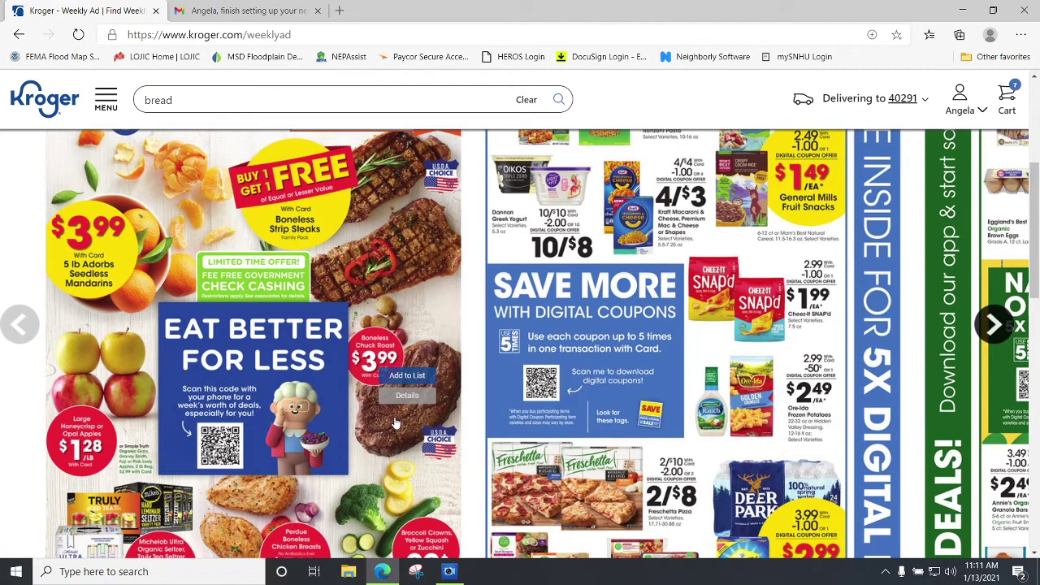
{"action": "left_click", "coordinate": [400, 375]}
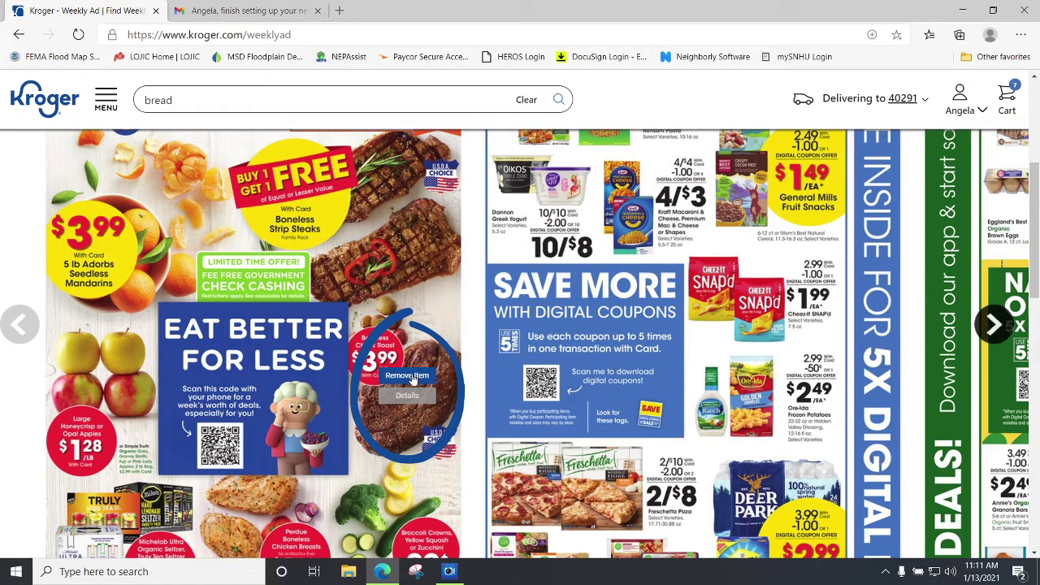
{"action": "left_click", "coordinate": [408, 378]}
{"action": "scroll", "coordinate": [487, 349], "scroll_direction": "up", "scroll_amount": 4}
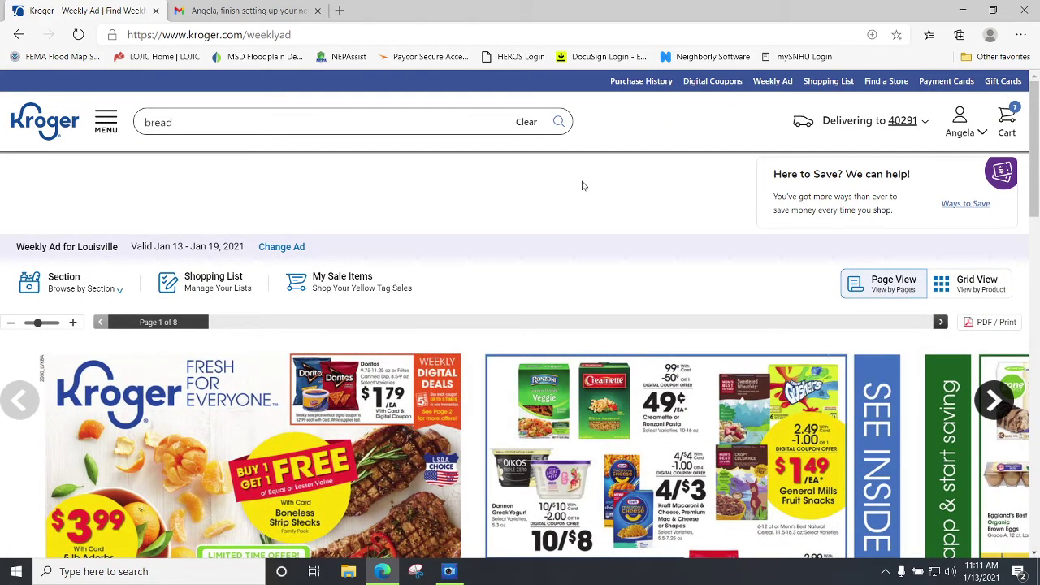
Clip the $0.50 Eggland's Best coupon and add a carton of its qualifying eggs to the cart.
{"action": "left_click", "coordinate": [713, 84]}
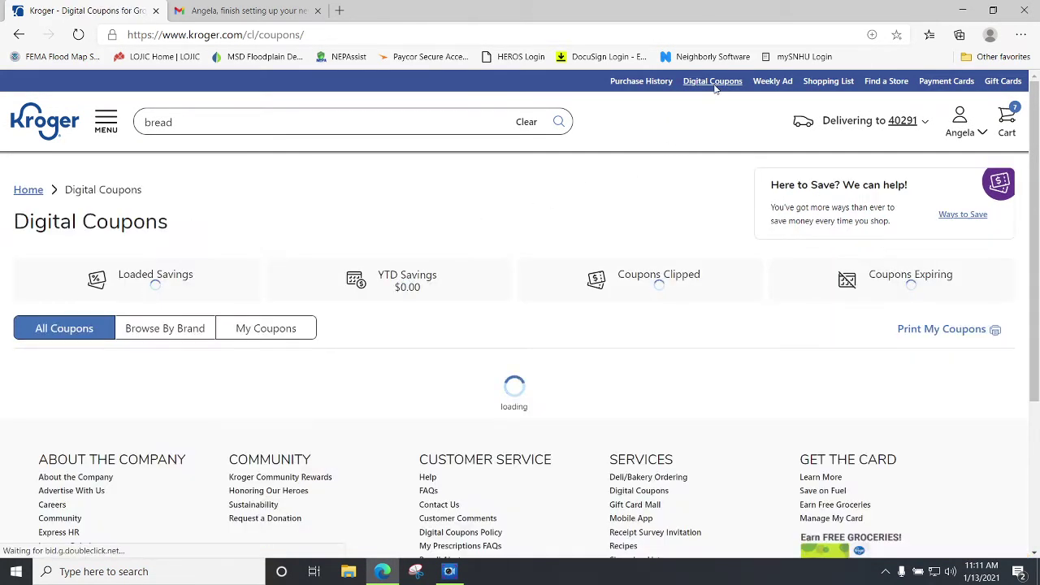
{"action": "scroll", "coordinate": [691, 314], "scroll_direction": "down", "scroll_amount": 4}
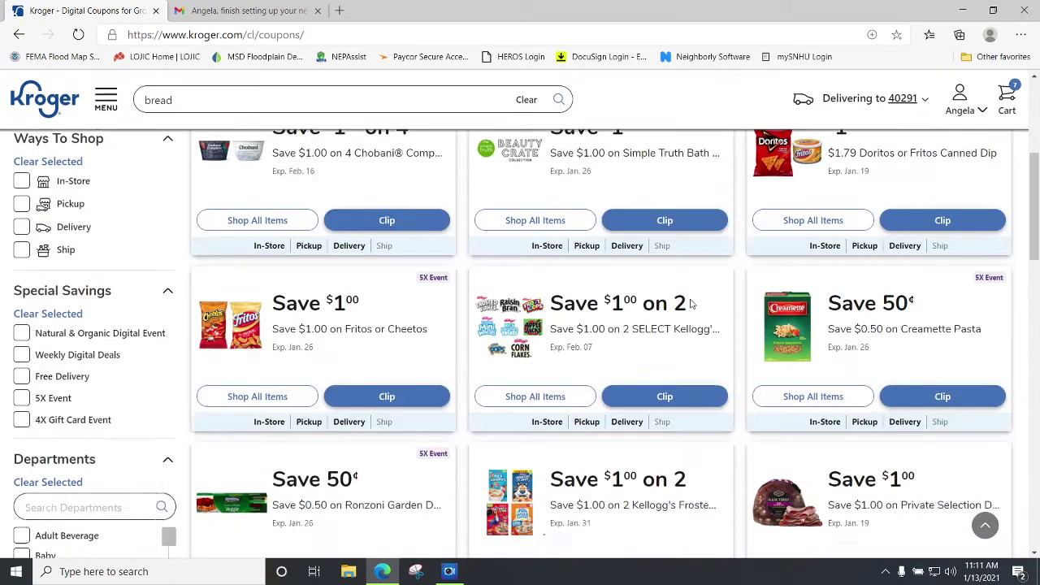
{"action": "scroll", "coordinate": [694, 318], "scroll_direction": "down", "scroll_amount": 4}
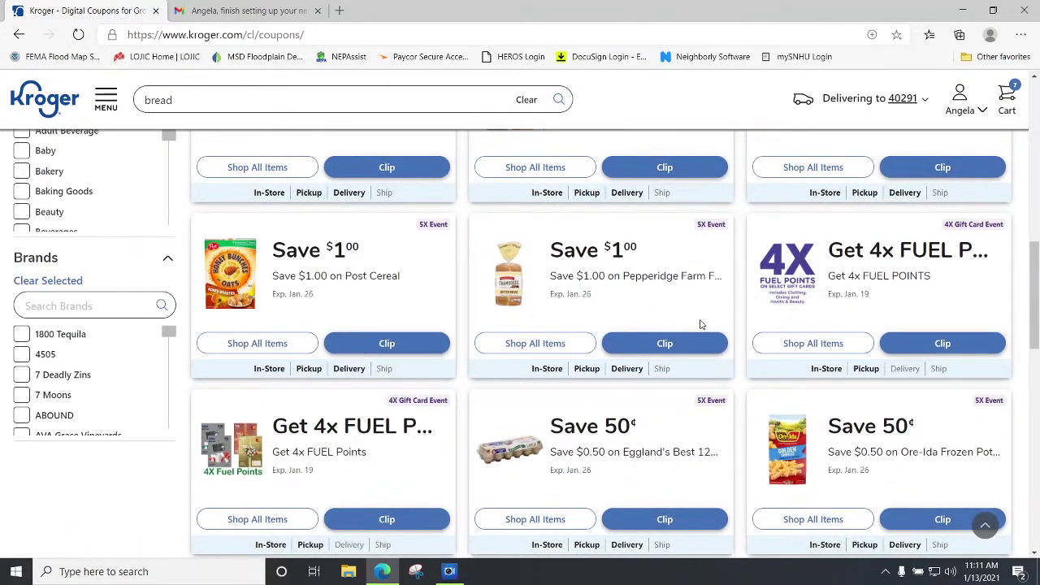
{"action": "scroll", "coordinate": [700, 324], "scroll_direction": "down", "scroll_amount": 3}
{"action": "left_click", "coordinate": [648, 308]}
{"action": "left_click", "coordinate": [532, 302]}
{"action": "scroll", "coordinate": [532, 312], "scroll_direction": "down", "scroll_amount": 1}
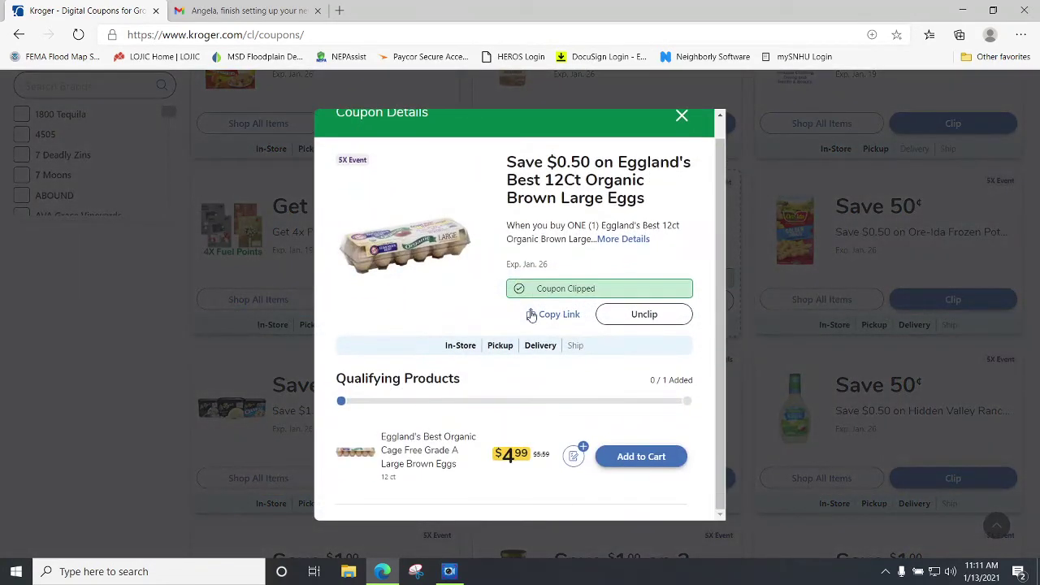
{"action": "left_click", "coordinate": [606, 452]}
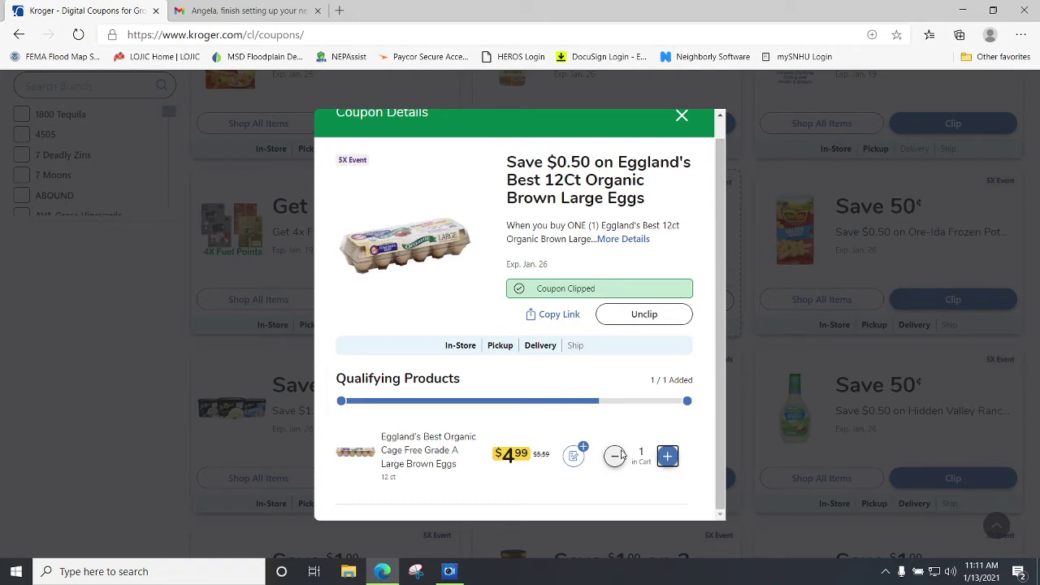
{"action": "left_click", "coordinate": [681, 116]}
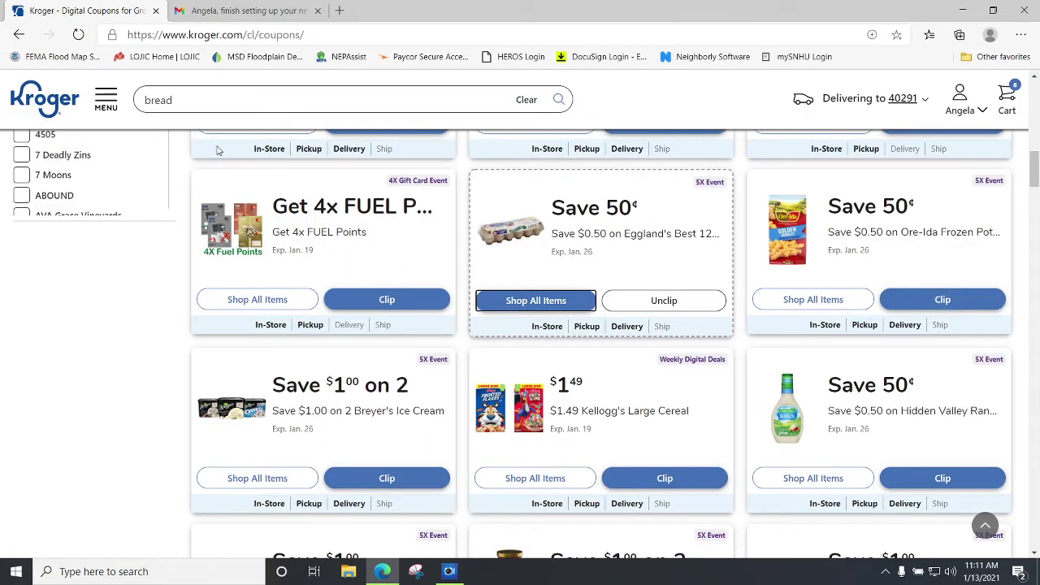
{"action": "left_click", "coordinate": [185, 96]}
Search 'canned tomatoes' and add three cans of Kroger Petite Diced Tomatoes ($0.59) to the cart.
{"action": "key", "text": "BackSpace"}
{"action": "key", "text": "BackSpace"}
{"action": "key", "text": "BackSpace"}
{"action": "key", "text": "BackSpace"}
{"action": "key", "text": "BackSpace"}
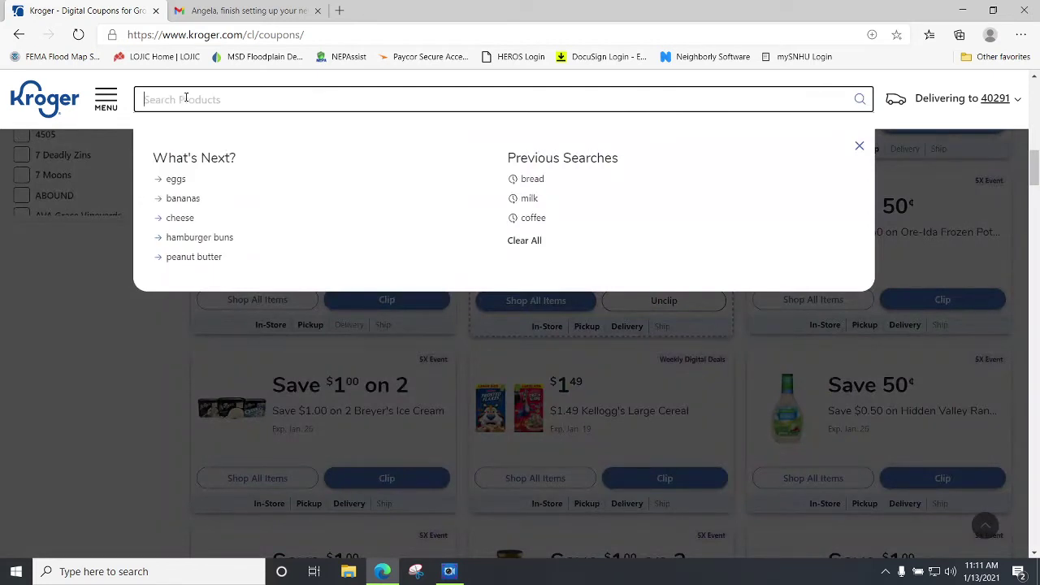
{"action": "type", "text": "canned tom"}
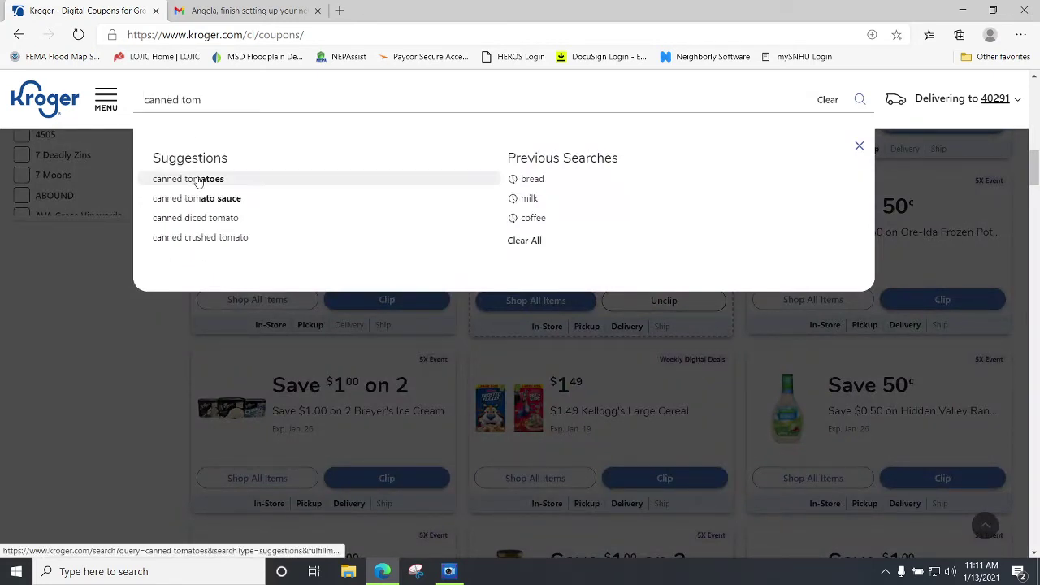
{"action": "left_click", "coordinate": [195, 178]}
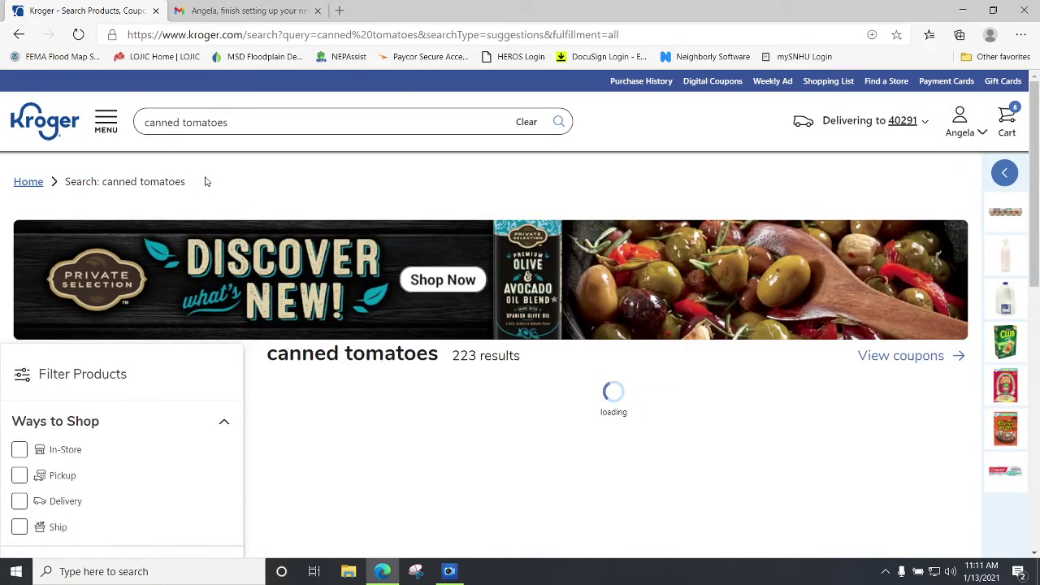
{"action": "scroll", "coordinate": [376, 260], "scroll_direction": "down", "scroll_amount": 3}
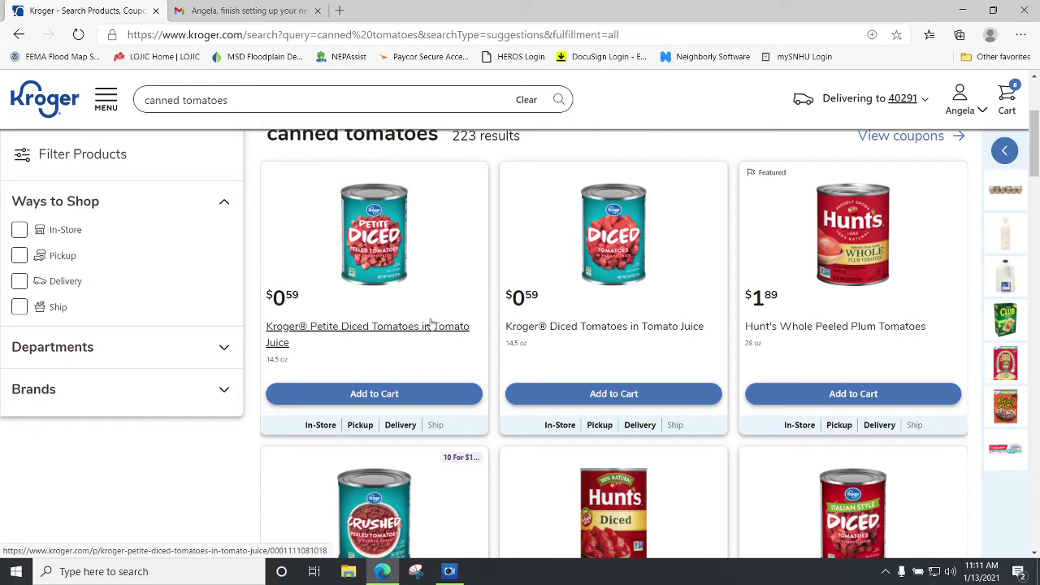
{"action": "left_click", "coordinate": [378, 394]}
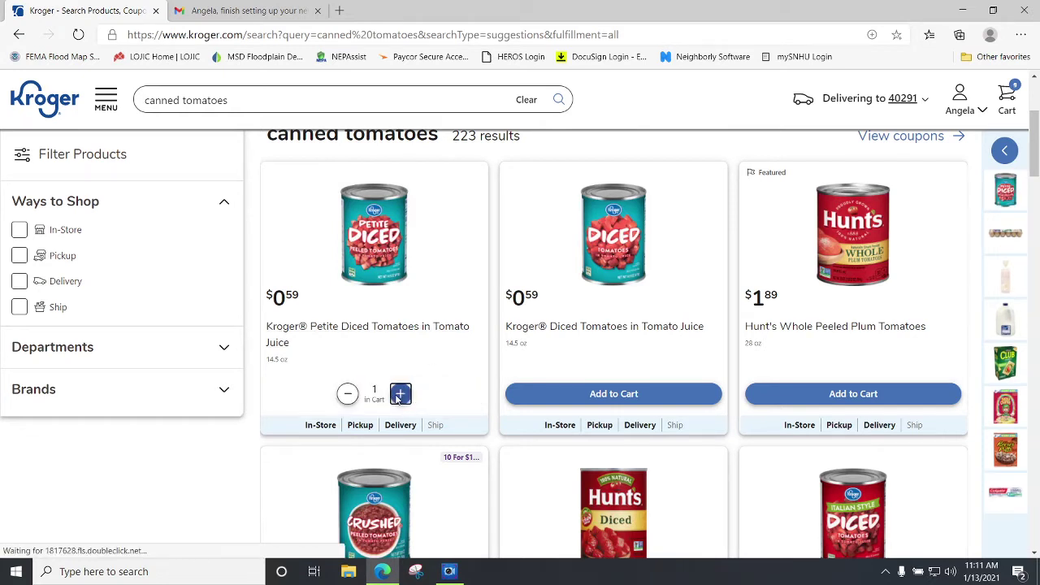
{"action": "left_click", "coordinate": [400, 395]}
{"action": "left_click", "coordinate": [400, 396]}
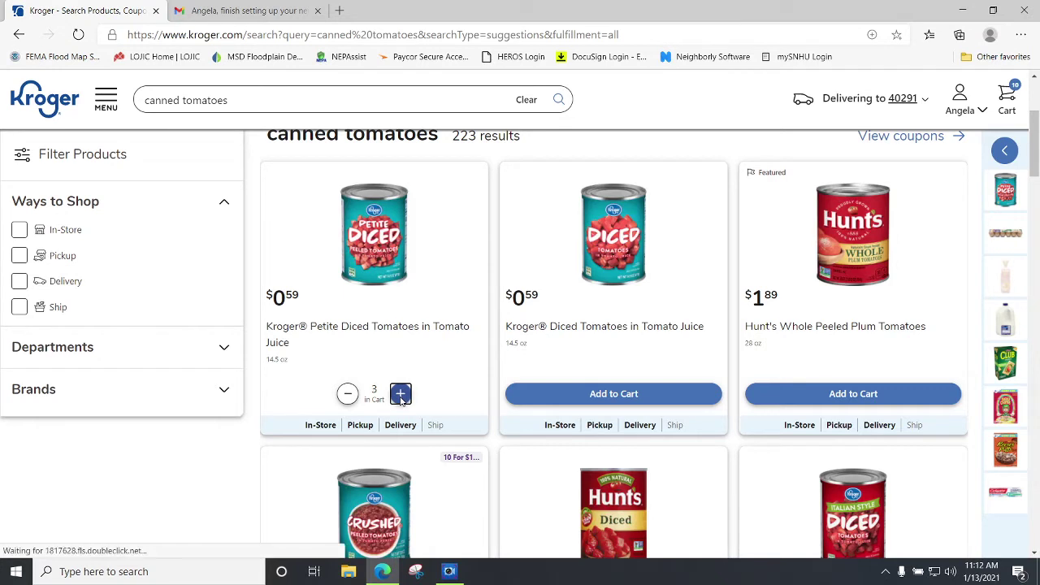
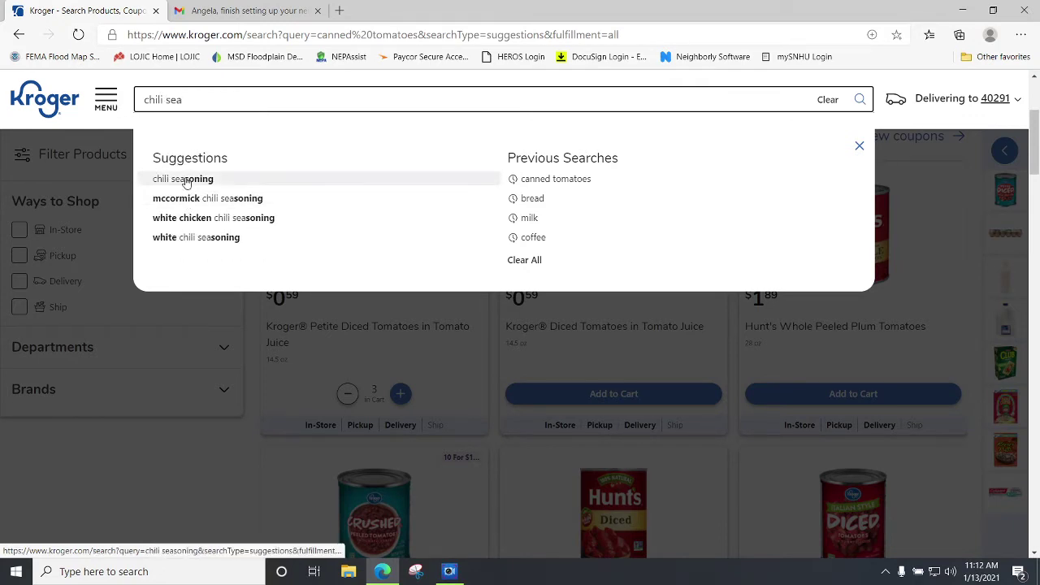
Search 'chili seasoning' and add one Smidge and Spoon Chili Powder ($1.00) to the cart.
{"action": "left_click", "coordinate": [180, 179]}
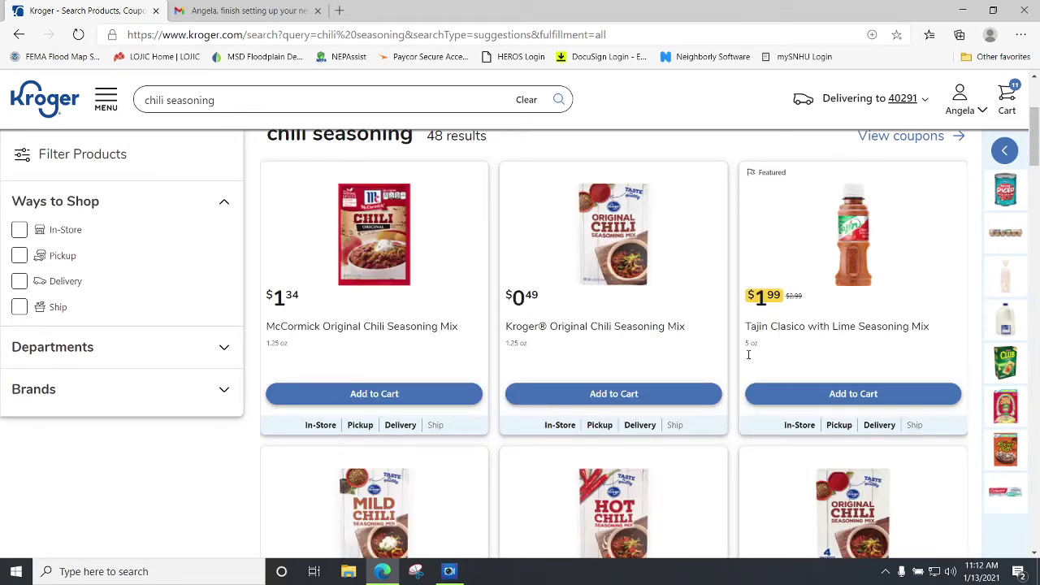
{"action": "scroll", "coordinate": [706, 406], "scroll_direction": "down", "scroll_amount": 7}
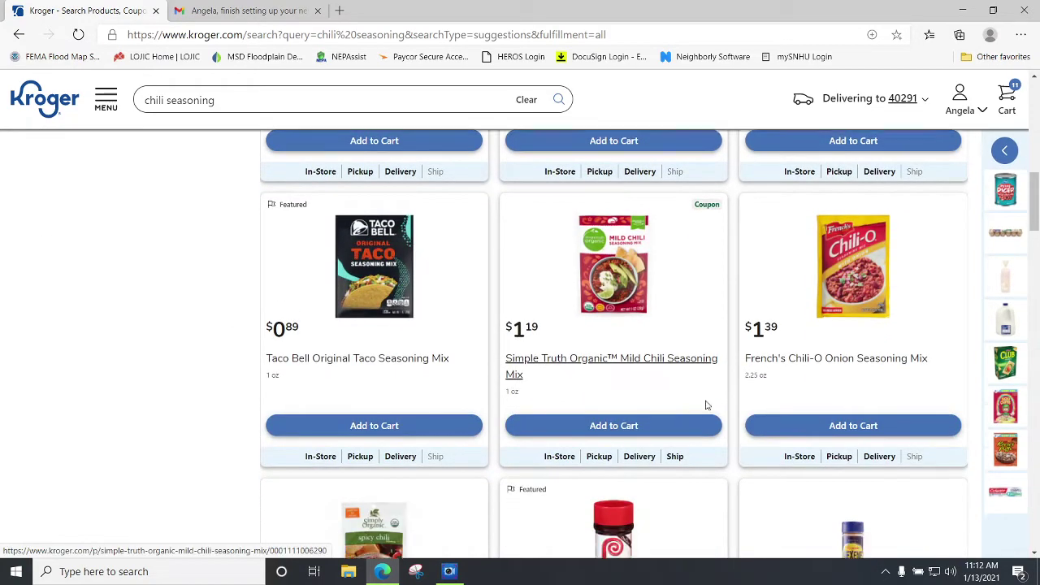
{"action": "scroll", "coordinate": [706, 405], "scroll_direction": "down", "scroll_amount": 3}
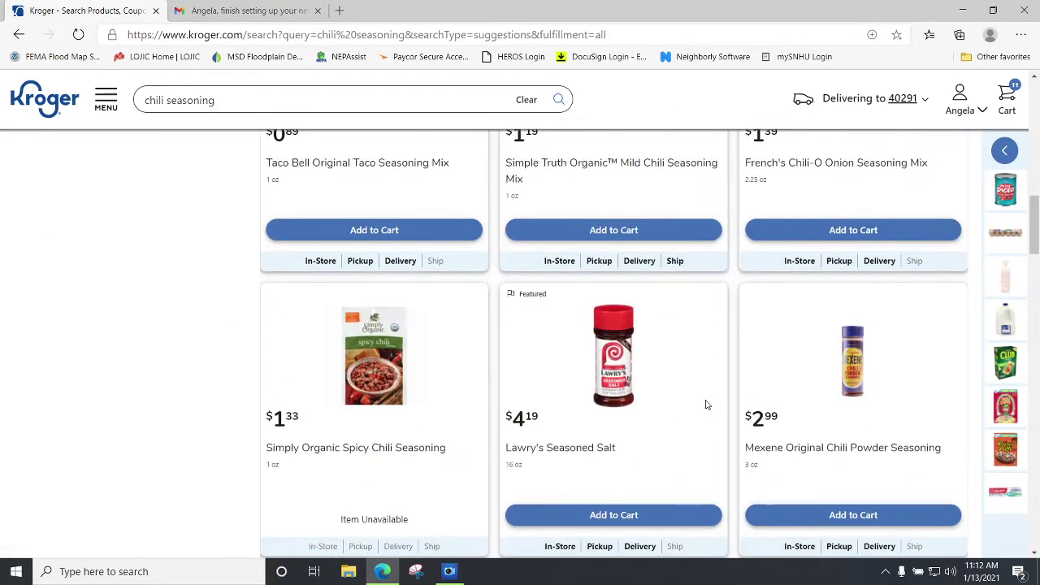
{"action": "scroll", "coordinate": [706, 405], "scroll_direction": "down", "scroll_amount": 2}
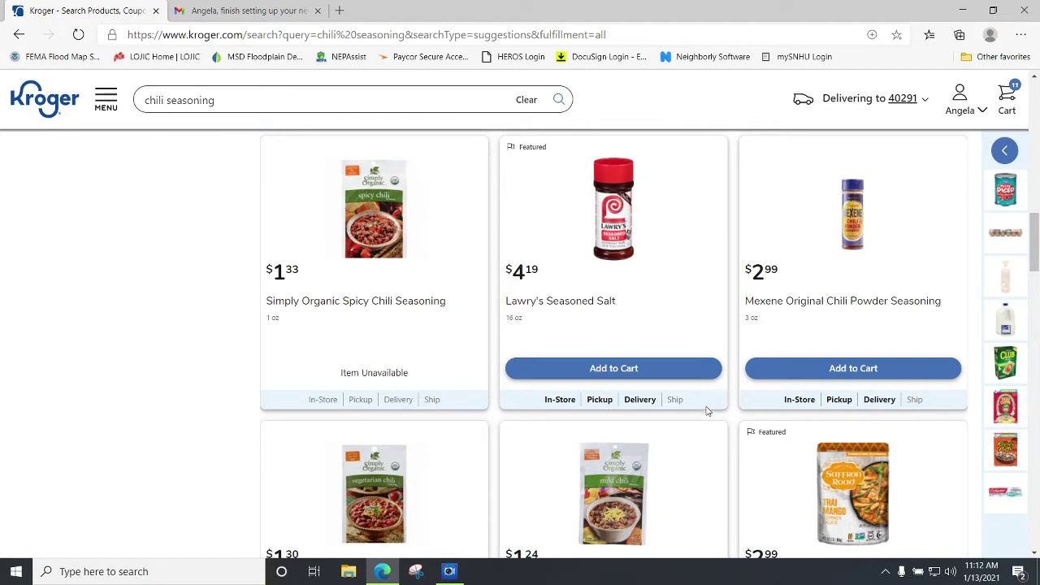
{"action": "scroll", "coordinate": [706, 410], "scroll_direction": "down", "scroll_amount": 5}
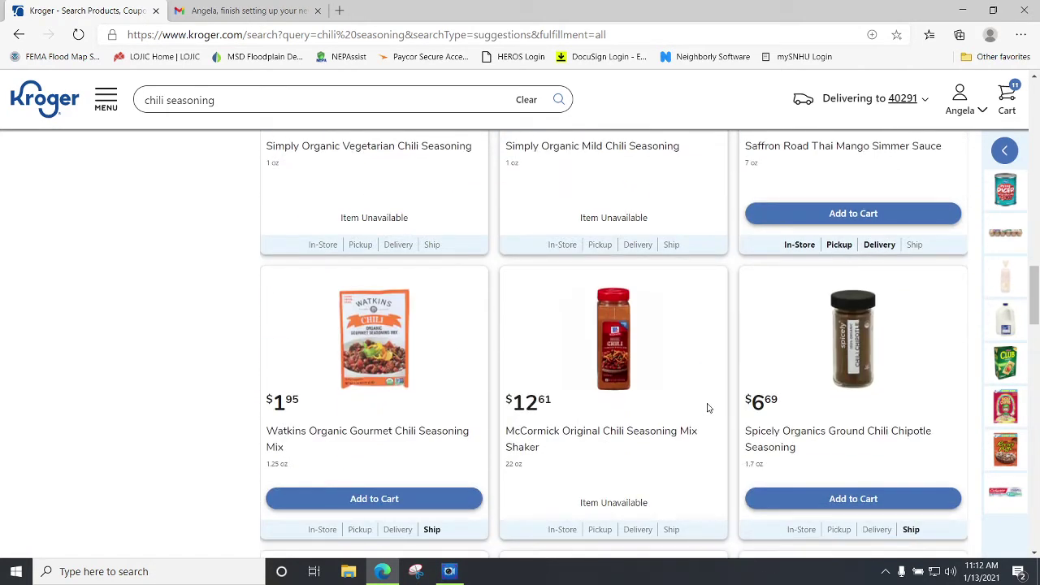
{"action": "scroll", "coordinate": [707, 408], "scroll_direction": "down", "scroll_amount": 3}
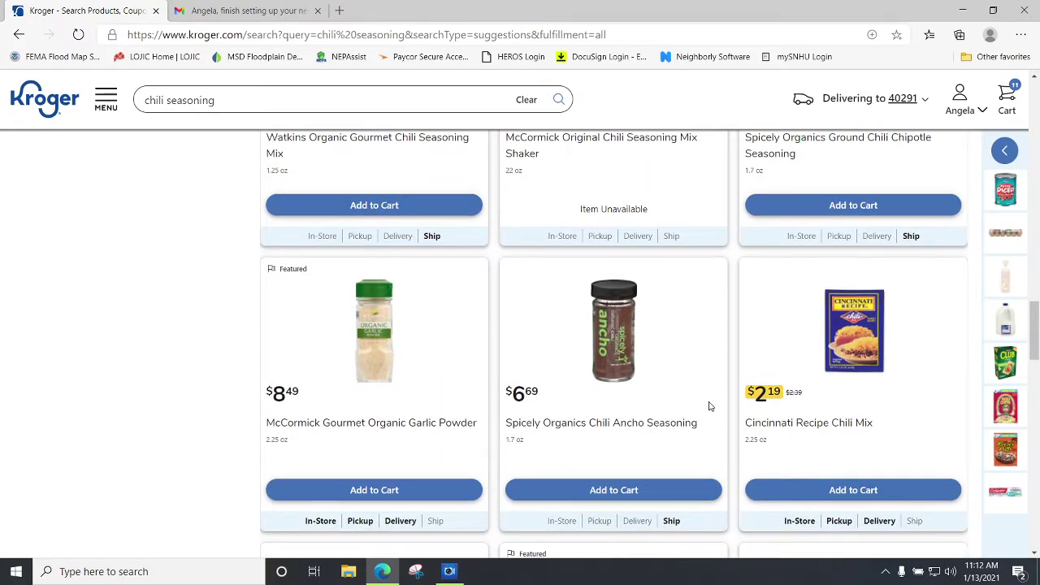
{"action": "scroll", "coordinate": [709, 406], "scroll_direction": "down", "scroll_amount": 3}
{"action": "scroll", "coordinate": [679, 416], "scroll_direction": "down", "scroll_amount": 3}
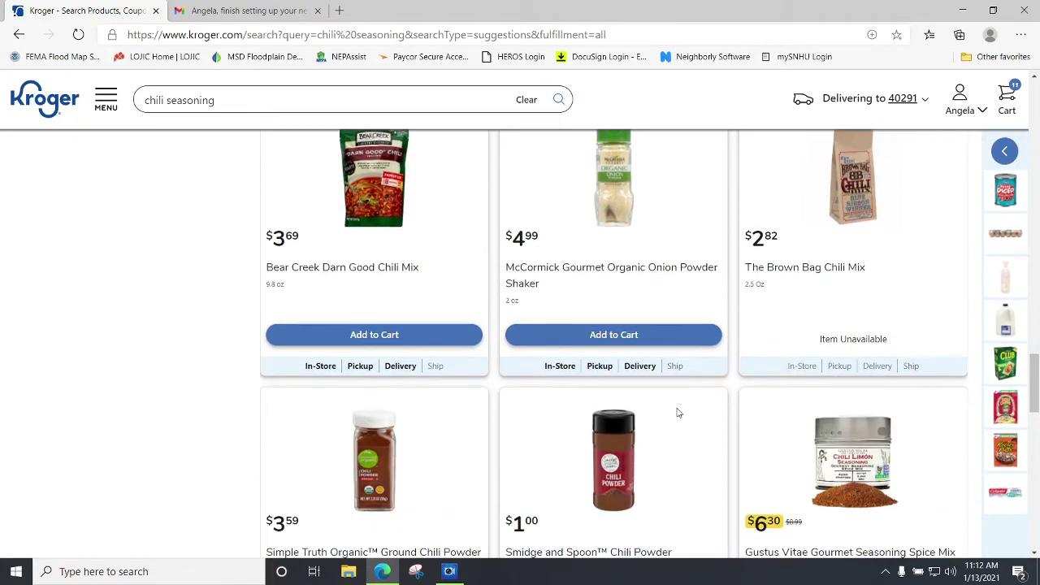
{"action": "scroll", "coordinate": [676, 444], "scroll_direction": "down", "scroll_amount": 3}
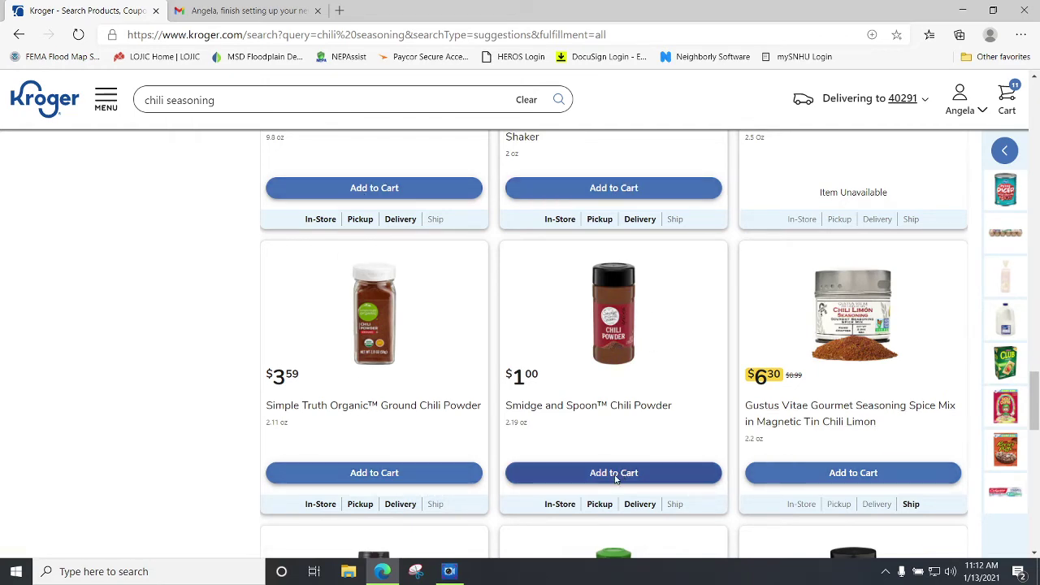
{"action": "scroll", "coordinate": [828, 252], "scroll_direction": "up", "scroll_amount": 2}
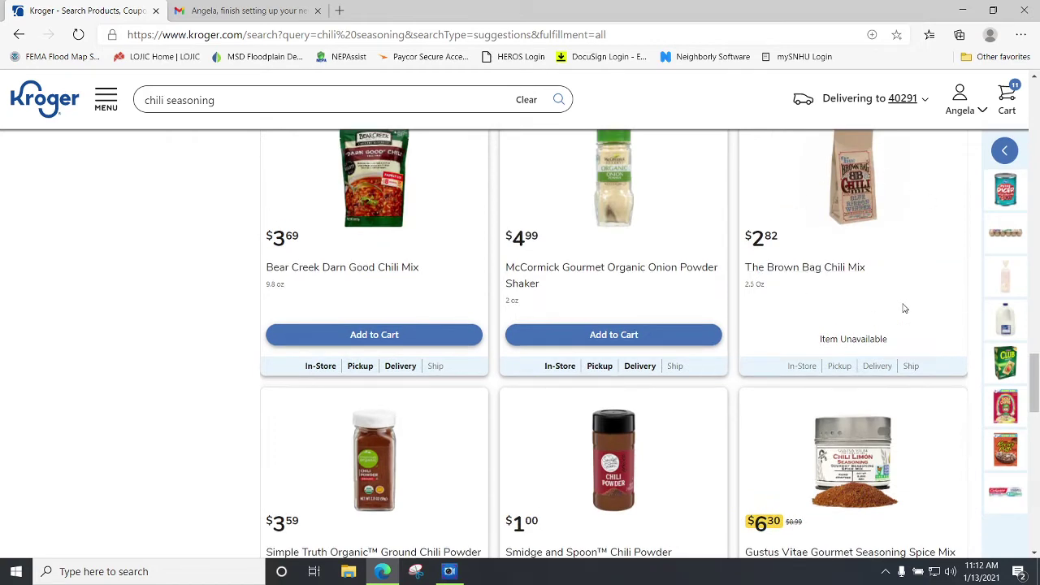
{"action": "scroll", "coordinate": [610, 355], "scroll_direction": "down", "scroll_amount": 2}
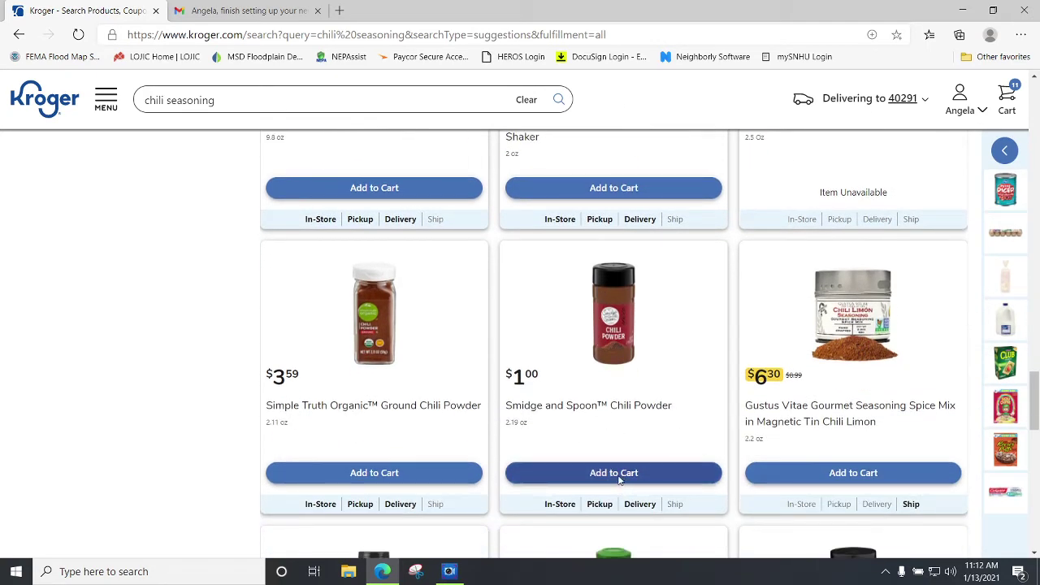
{"action": "left_click", "coordinate": [618, 474]}
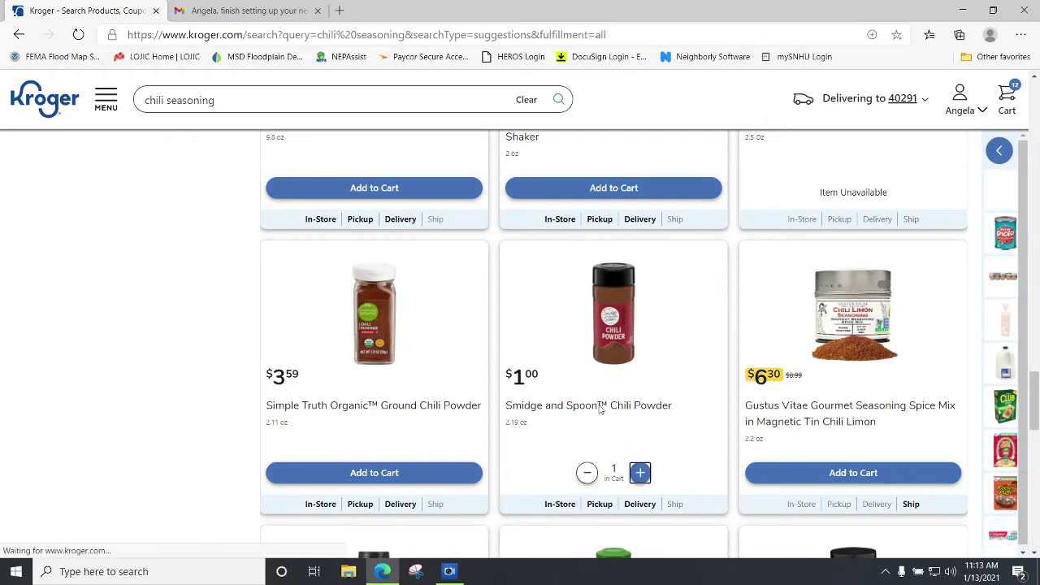
Replace the previous search with 'chili bean' and run it.
{"action": "left_click", "coordinate": [216, 97]}
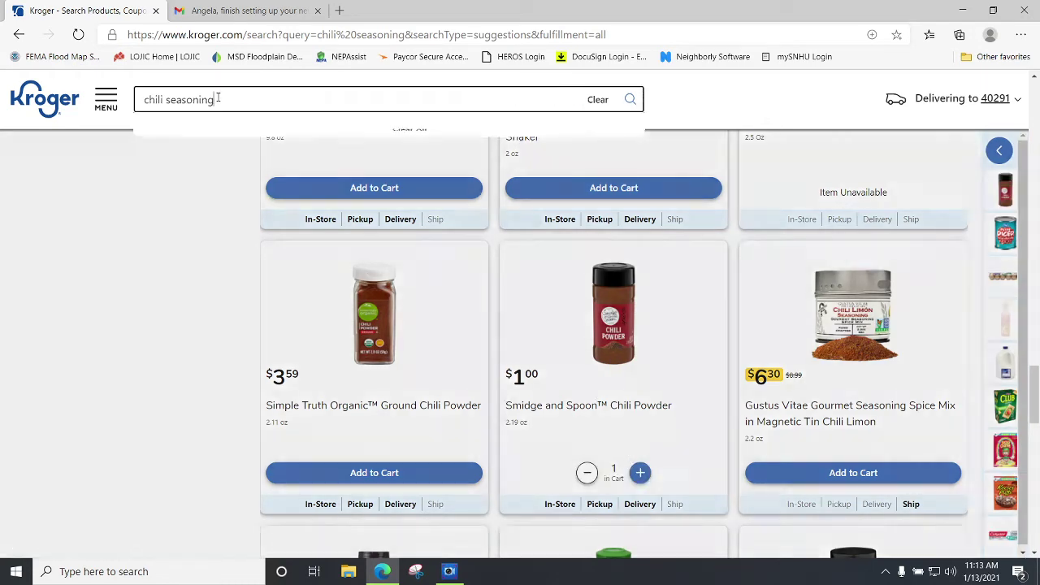
{"action": "key", "text": "BackSpace"}
{"action": "key", "text": "BackSpace"}
{"action": "key", "text": "BackSpace"}
{"action": "key", "text": "BackSpace"}
{"action": "key", "text": "BackSpace"}
{"action": "key", "text": "BackSpace"}
{"action": "key", "text": "BackSpace"}
{"action": "key", "text": "BackSpace"}
{"action": "key", "text": "BackSpace"}
{"action": "key", "text": "BackSpace"}
{"action": "key", "text": "BackSpace"}
{"action": "key", "text": "BackSpace"}
{"action": "key", "text": "BackSpace"}
{"action": "key", "text": "BackSpace"}
{"action": "key", "text": "BackSpace"}
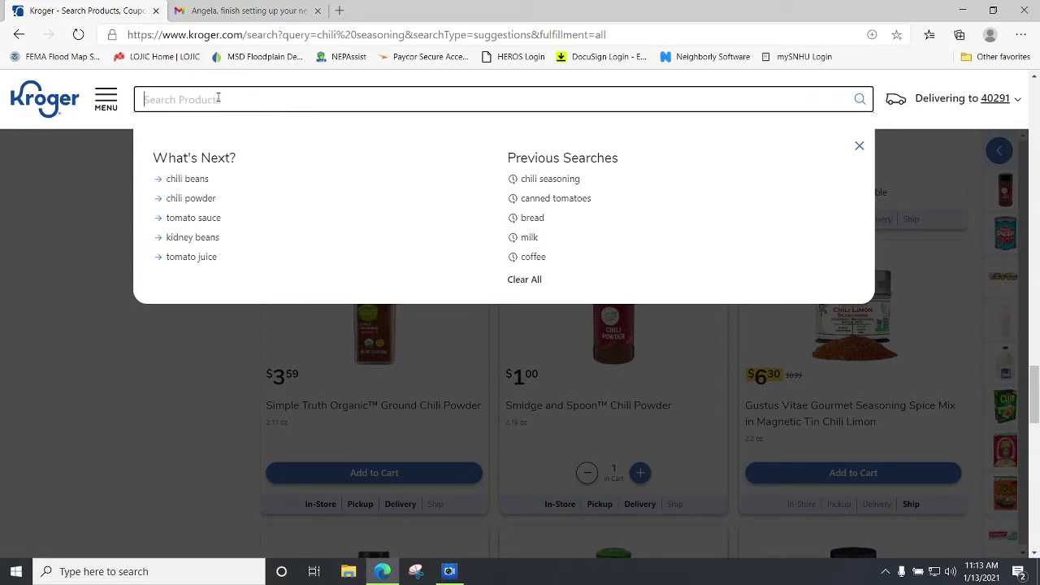
{"action": "type", "text": "chili beans"}
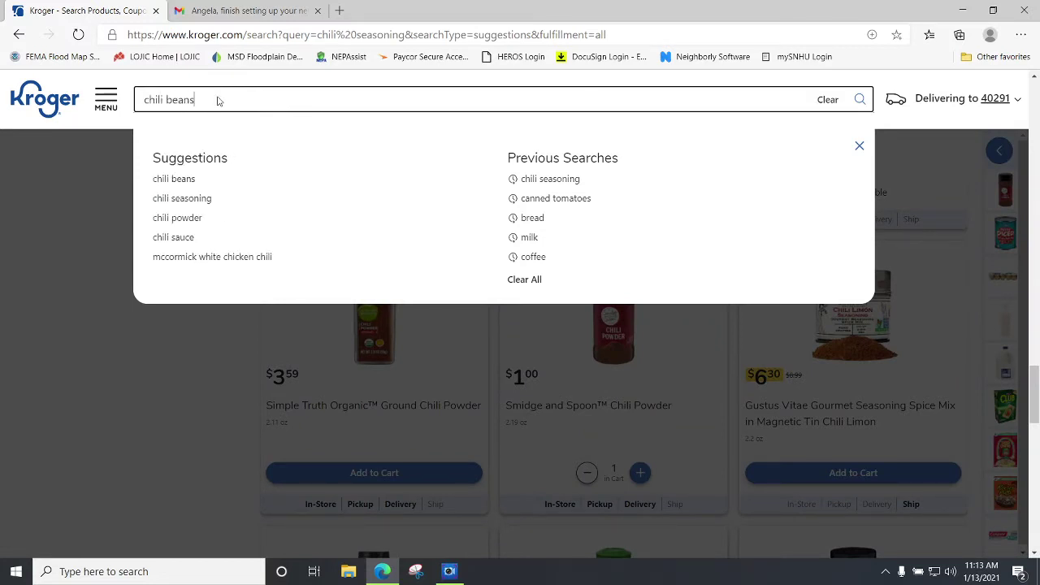
{"action": "key", "text": "Return"}
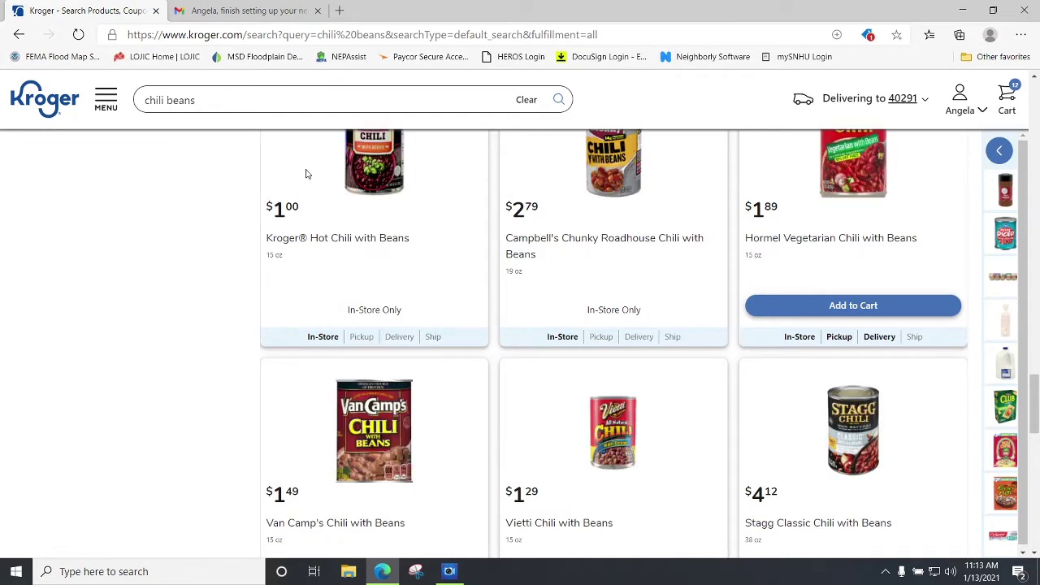
Add two 40 oz cans of Brooks Mild Red Chili Beans ($2.49) to the cart.
{"action": "scroll", "coordinate": [455, 241], "scroll_direction": "up", "scroll_amount": 1}
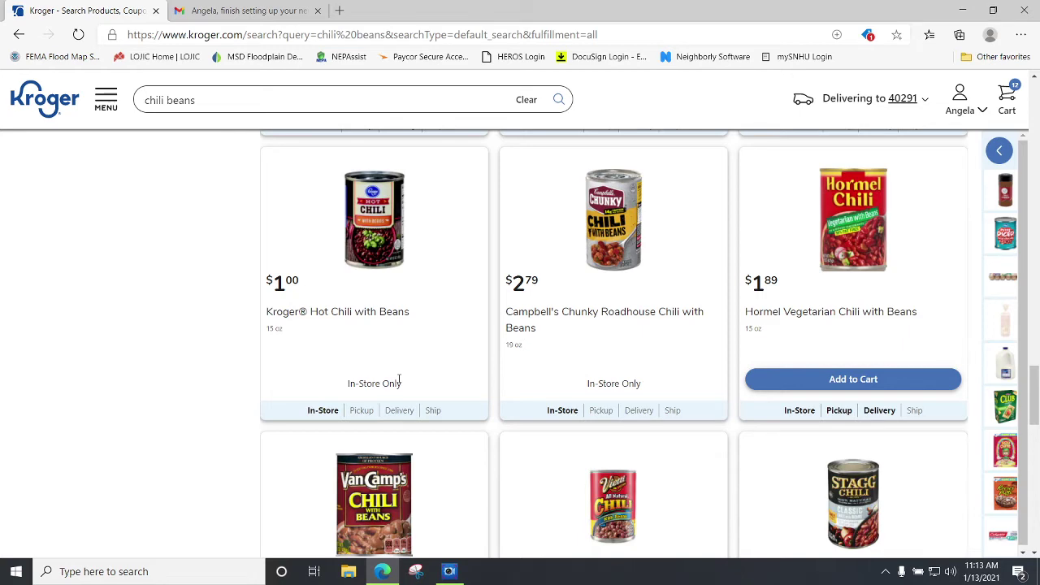
{"action": "scroll", "coordinate": [399, 380], "scroll_direction": "up", "scroll_amount": 4}
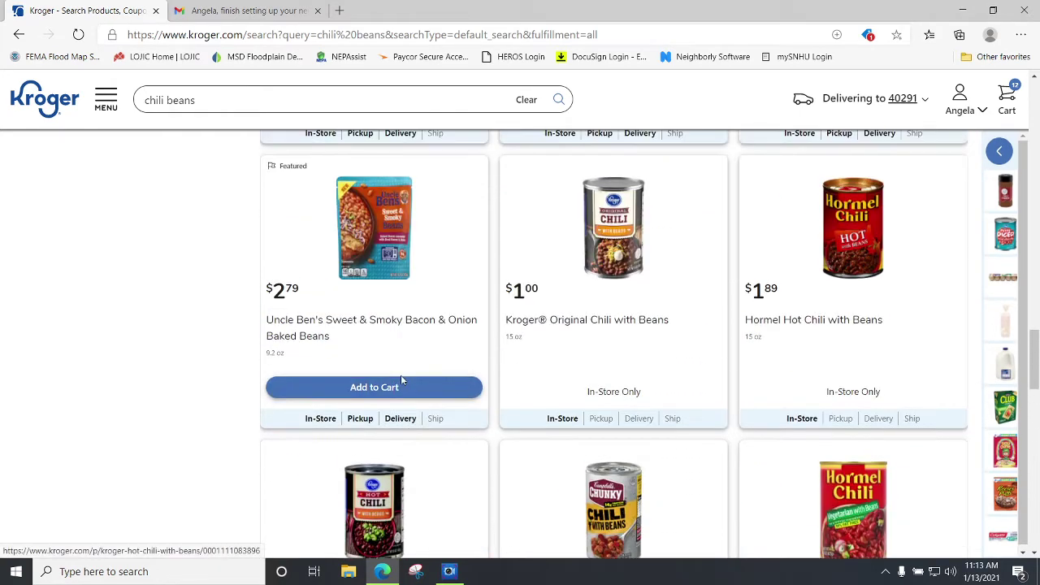
{"action": "scroll", "coordinate": [401, 381], "scroll_direction": "up", "scroll_amount": 3}
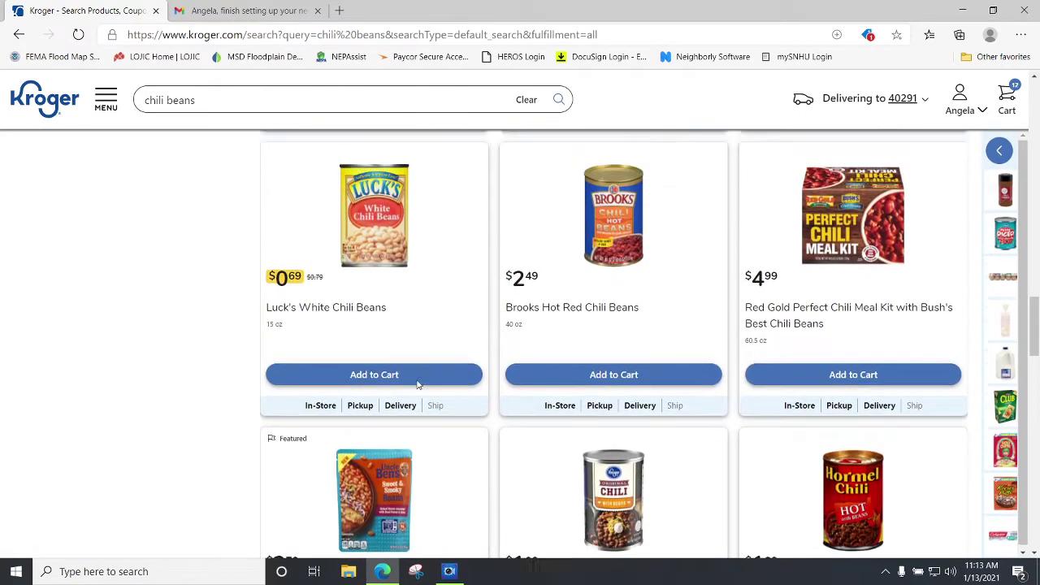
{"action": "scroll", "coordinate": [418, 385], "scroll_direction": "up", "scroll_amount": 1}
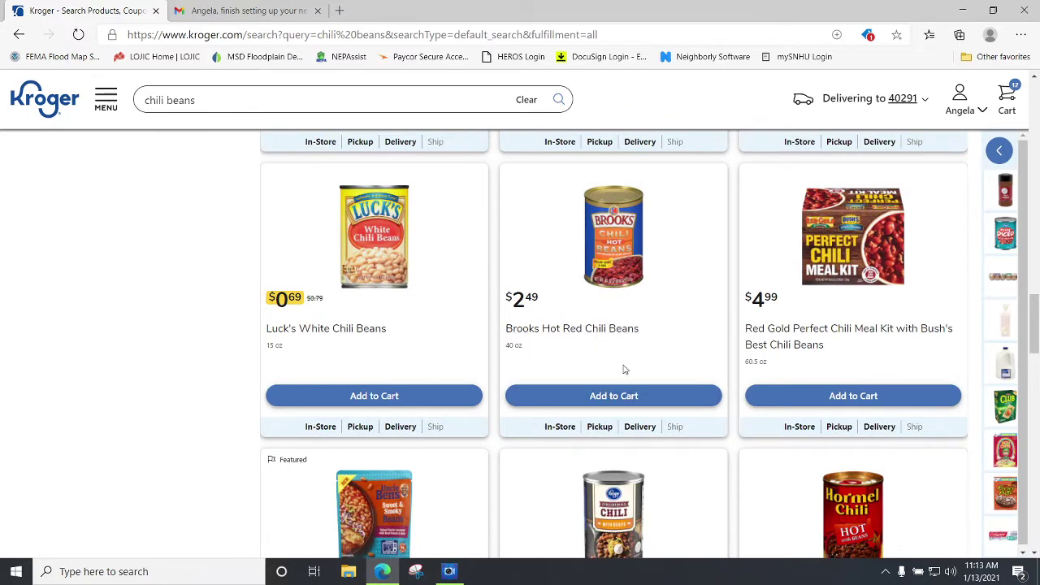
{"action": "scroll", "coordinate": [624, 369], "scroll_direction": "up", "scroll_amount": 3}
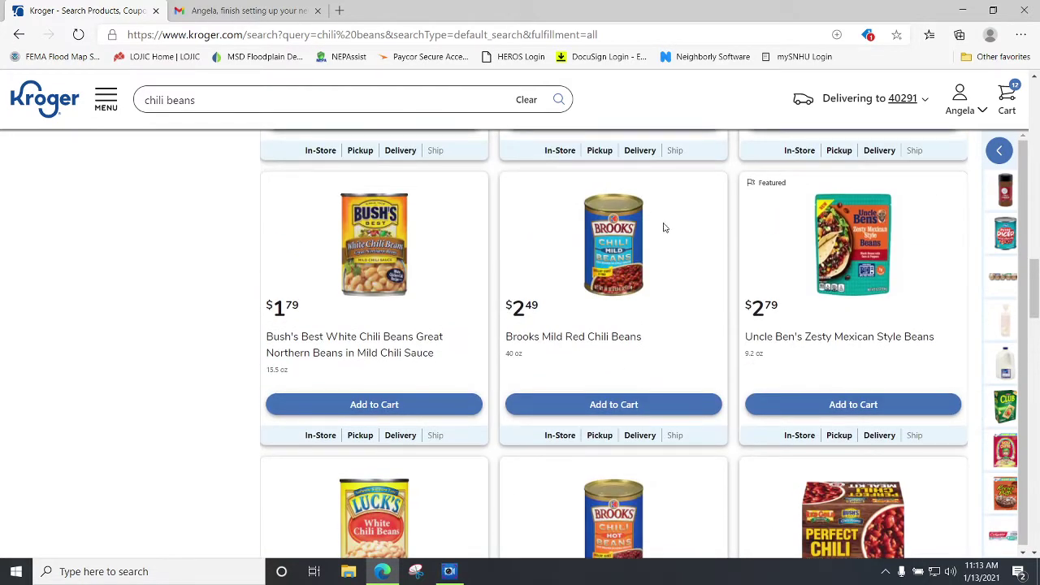
{"action": "left_click", "coordinate": [634, 406]}
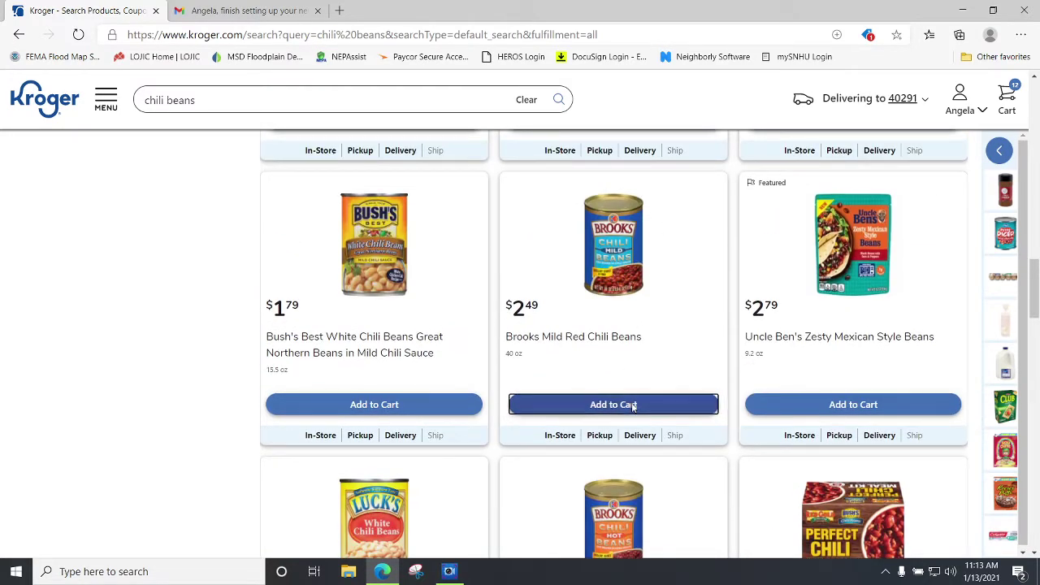
{"action": "left_click", "coordinate": [640, 404]}
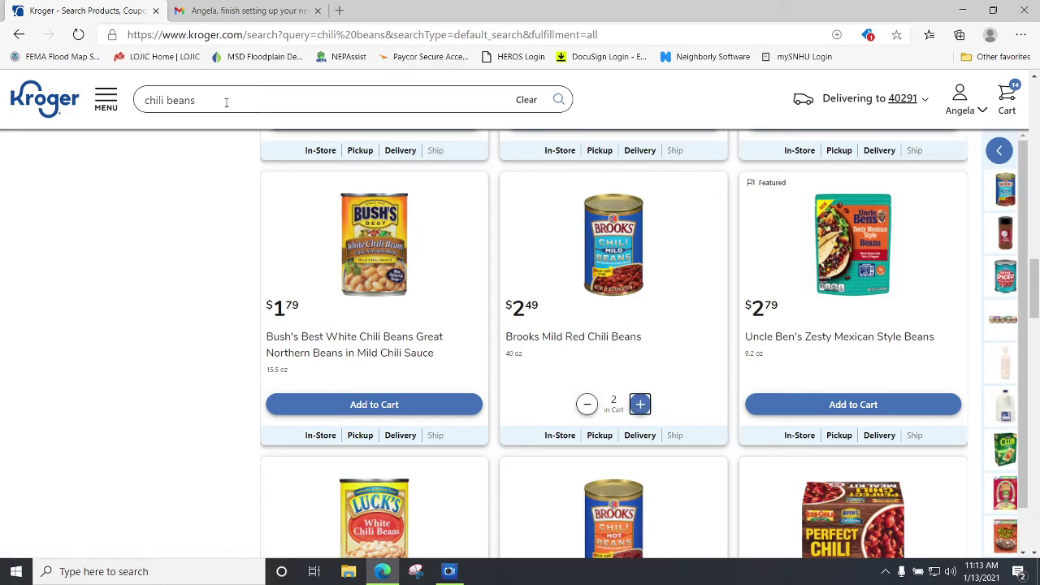
{"action": "left_click_drag", "start_coordinate": [227, 102], "coordinate": [126, 102]}
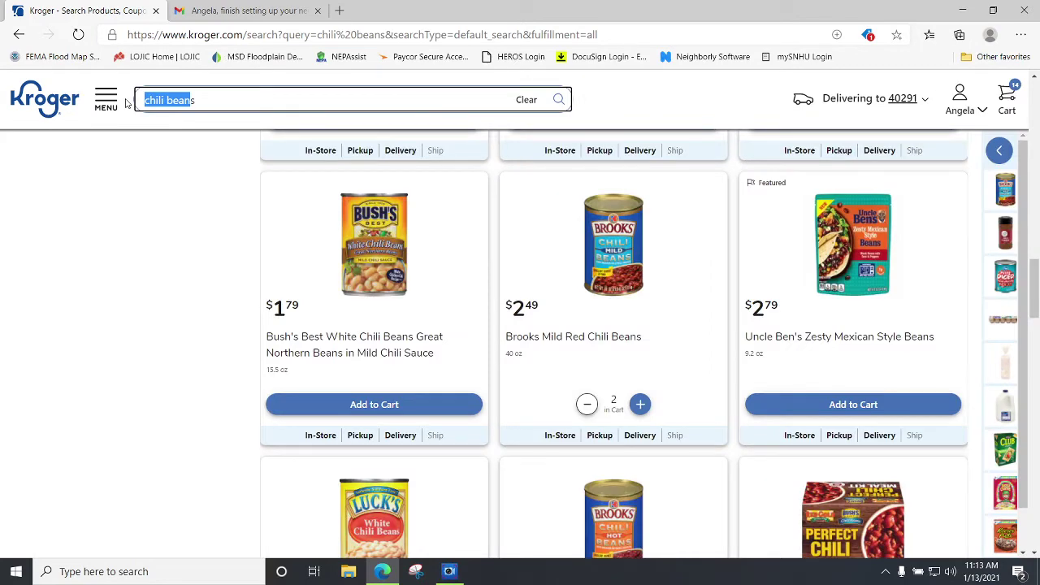
Search for 'green pepper', correcting the typed text.
{"action": "key", "text": "BackSpace"}
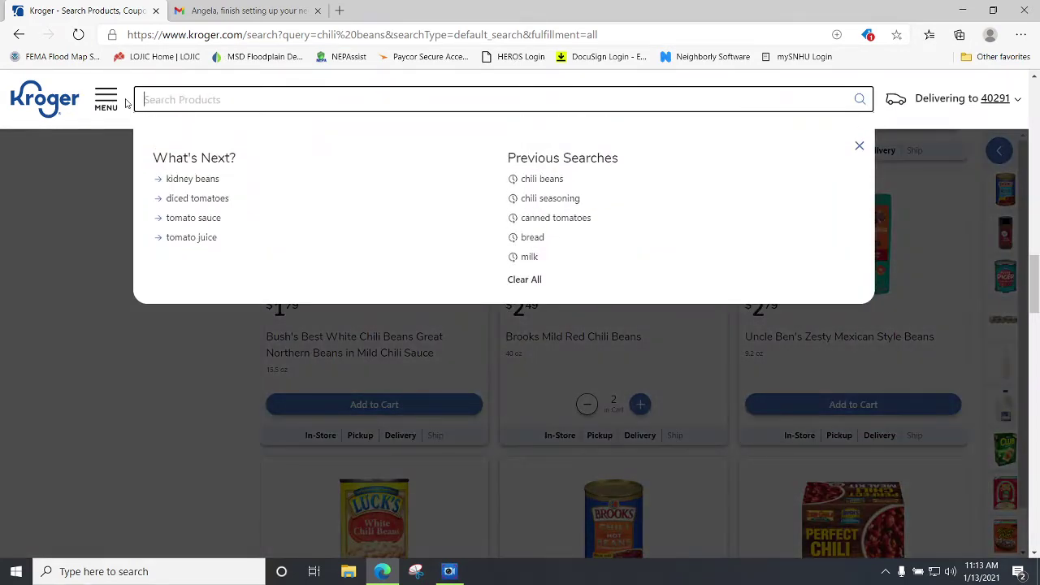
{"action": "type", "text": "green pepper"}
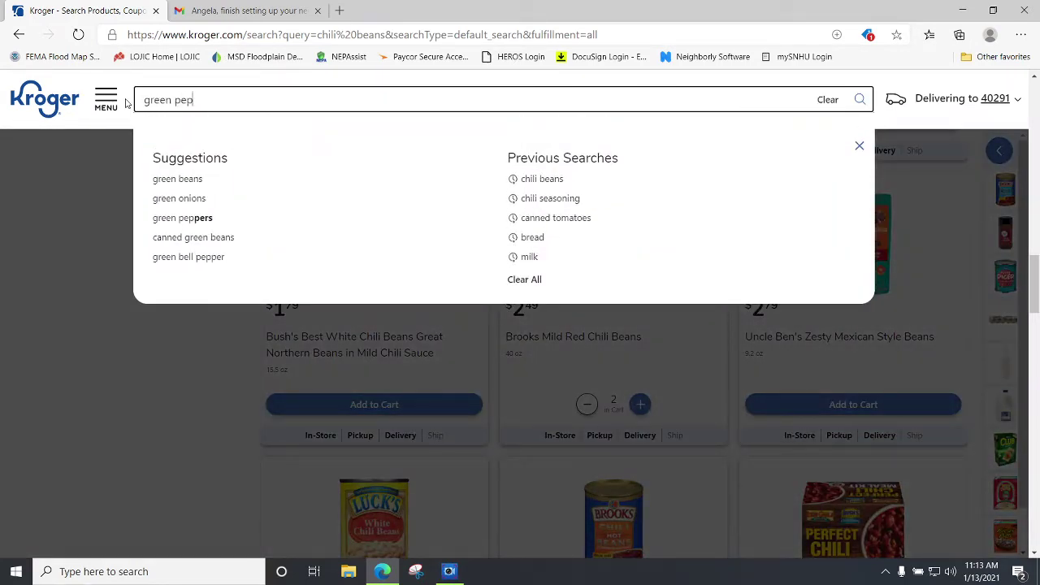
{"action": "key", "text": "BackSpace"}
{"action": "key", "text": "BackSpace"}
{"action": "key", "text": "BackSpace"}
{"action": "type", "text": "per"}
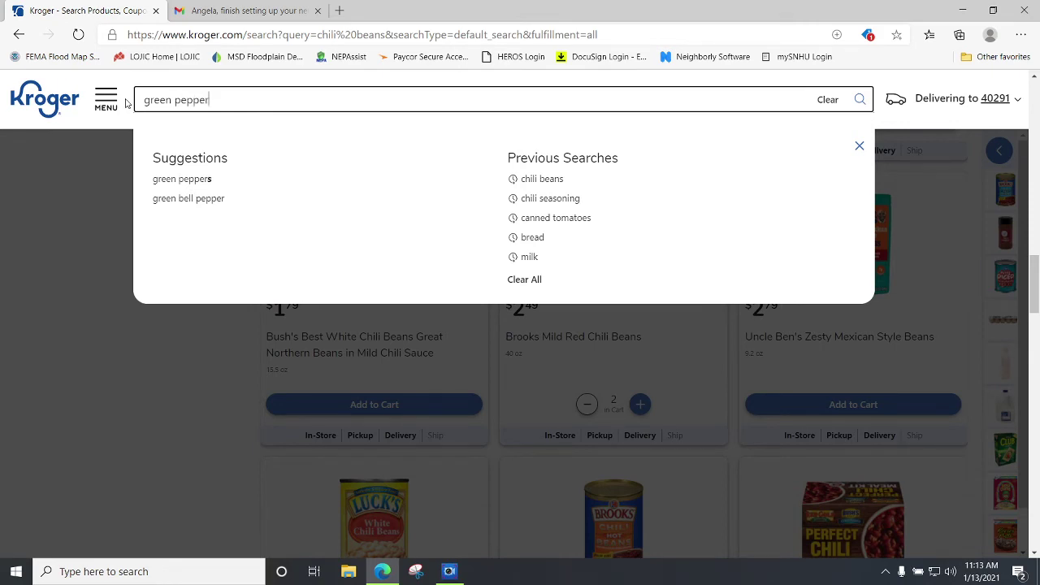
{"action": "key", "text": "Return"}
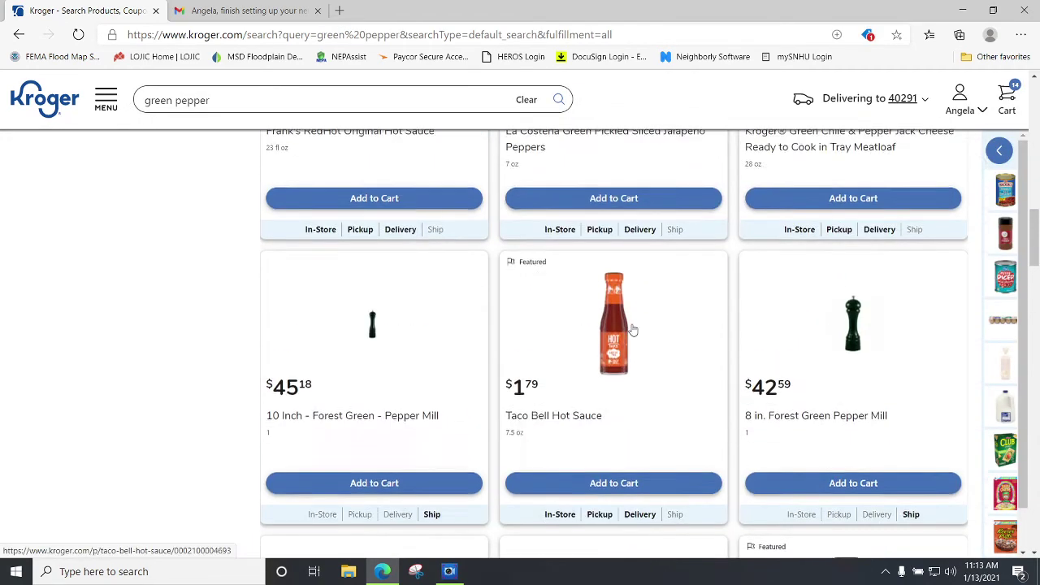
Add two Large Green Bell Peppers ($0.79 each), bringing the cart to 16 items.
{"action": "scroll", "coordinate": [642, 334], "scroll_direction": "up", "scroll_amount": 10}
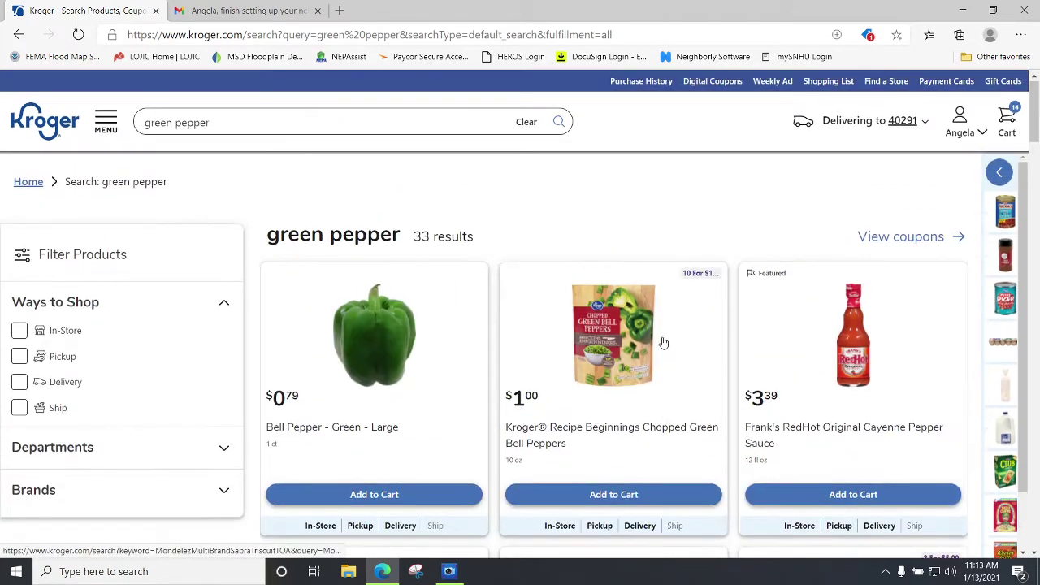
{"action": "scroll", "coordinate": [504, 367], "scroll_direction": "down", "scroll_amount": 3}
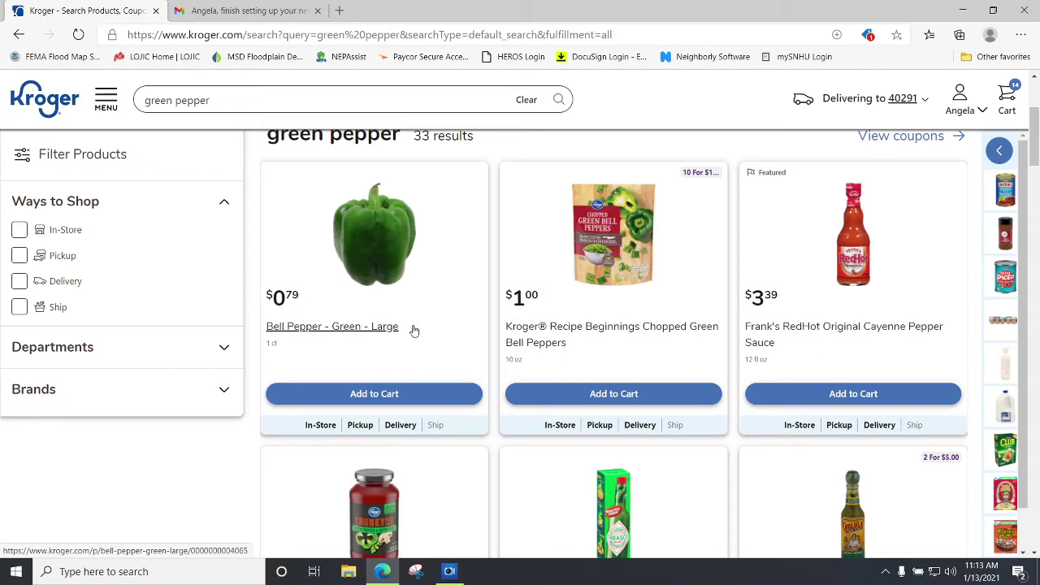
{"action": "left_click", "coordinate": [409, 398]}
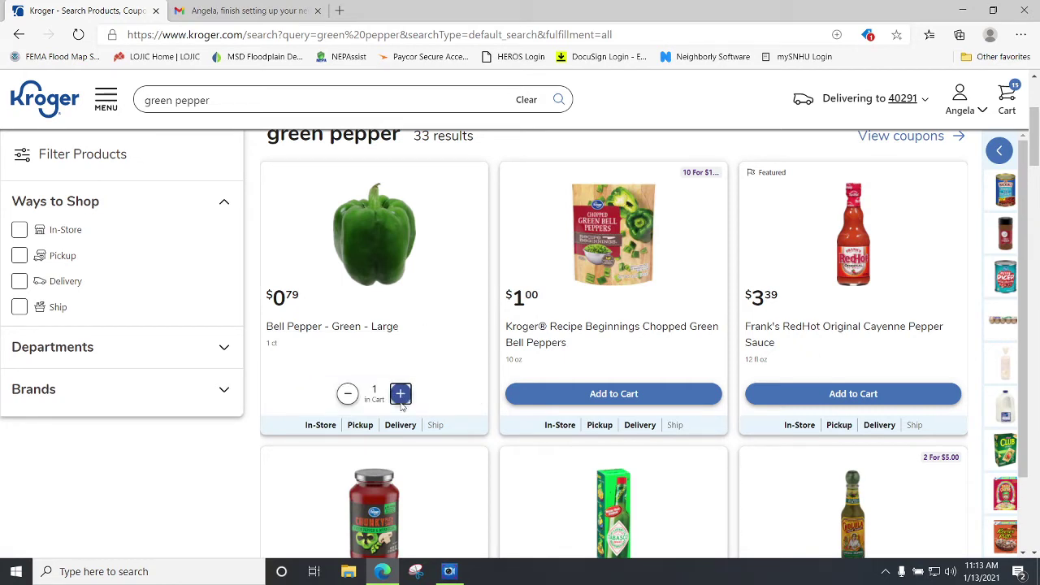
{"action": "left_click", "coordinate": [400, 395]}
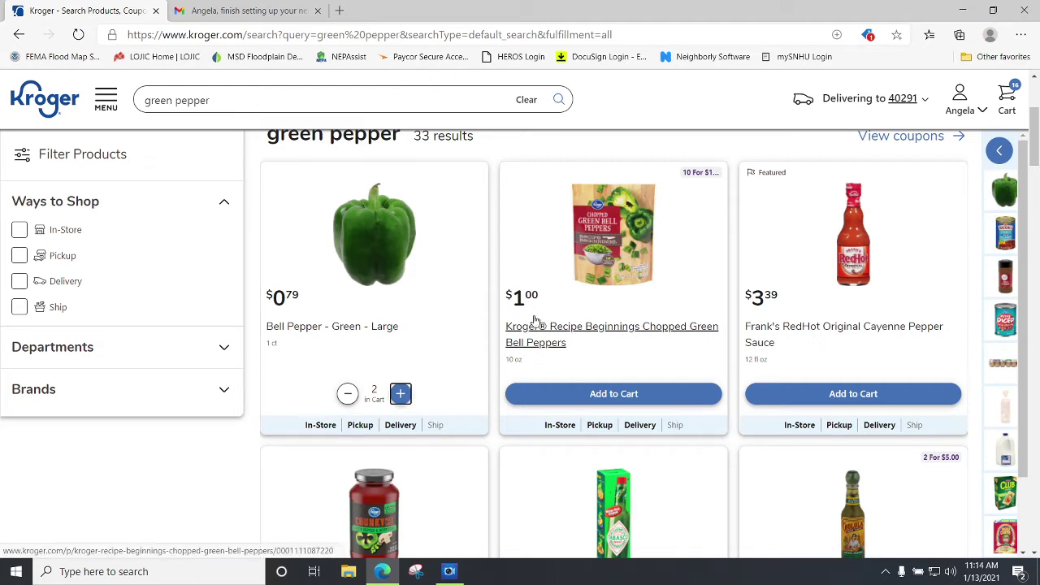
{"action": "left_click", "coordinate": [963, 99]}
{"action": "left_click", "coordinate": [991, 99]}
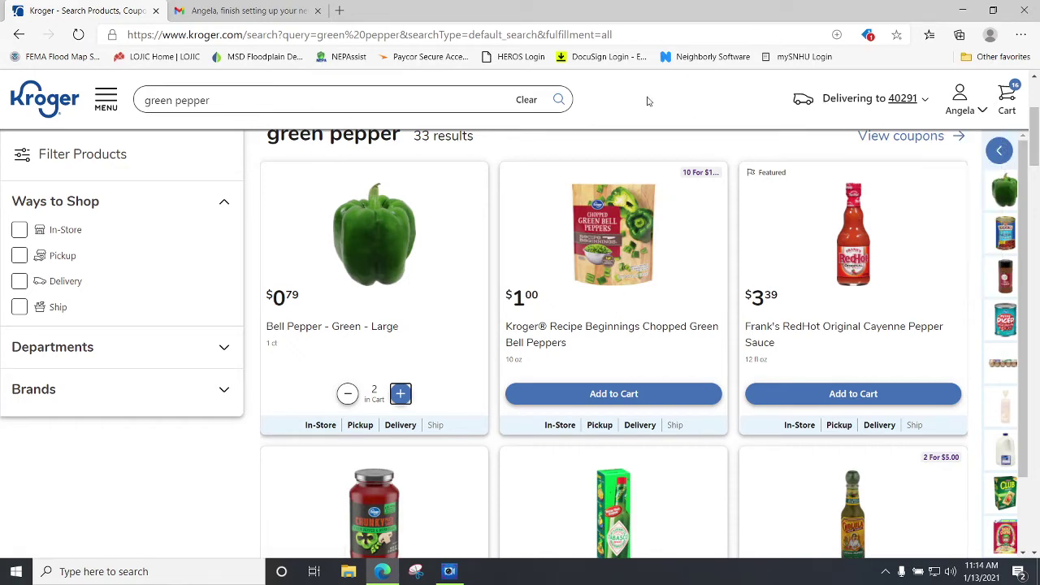
{"action": "left_click", "coordinate": [216, 99]}
Search 'toilet paper' and add one Kroger Ultra Soft Mega Roll Bath Tissue ($9.99) to the cart.
{"action": "key", "text": "BackSpace"}
{"action": "key", "text": "BackSpace"}
{"action": "key", "text": "BackSpace"}
{"action": "key", "text": "BackSpace"}
{"action": "key", "text": "BackSpace"}
{"action": "key", "text": "BackSpace"}
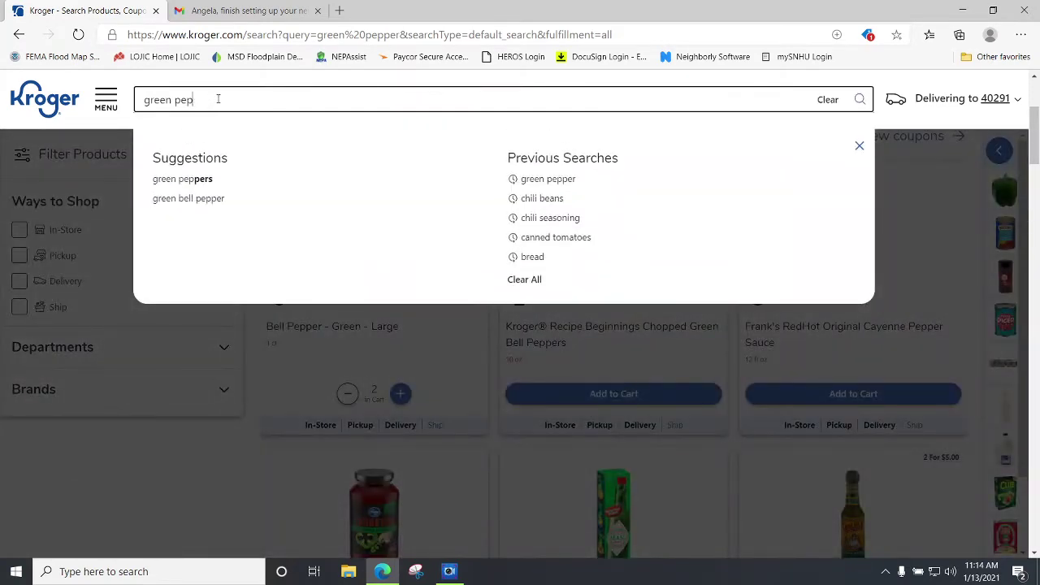
{"action": "key", "text": "BackSpace"}
{"action": "key", "text": "BackSpace"}
{"action": "key", "text": "BackSpace"}
{"action": "key", "text": "BackSpace"}
{"action": "key", "text": "BackSpace"}
{"action": "key", "text": "BackSpace"}
{"action": "type", "text": "to"}
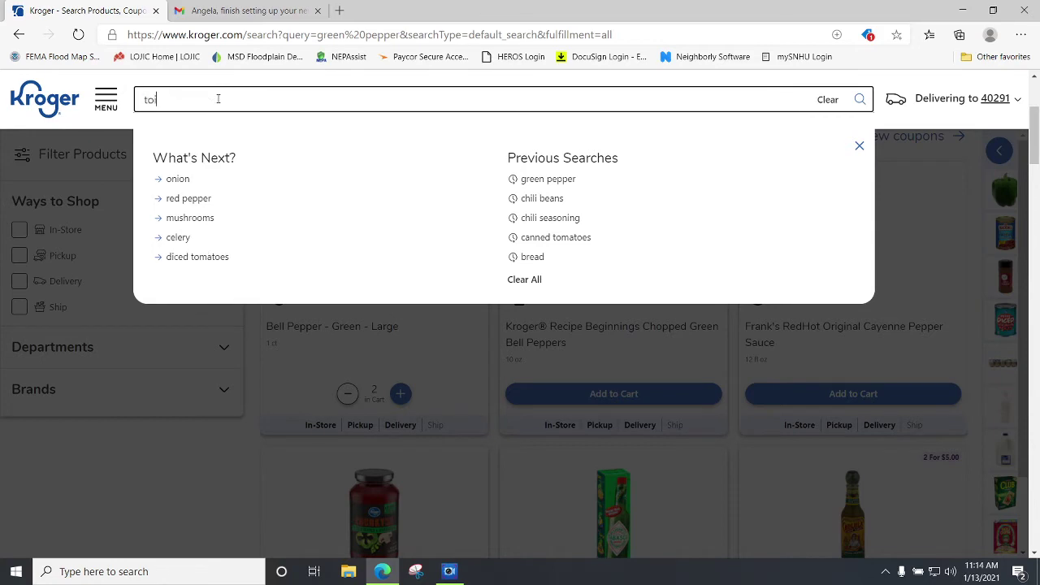
{"action": "type", "text": "ilet paper"}
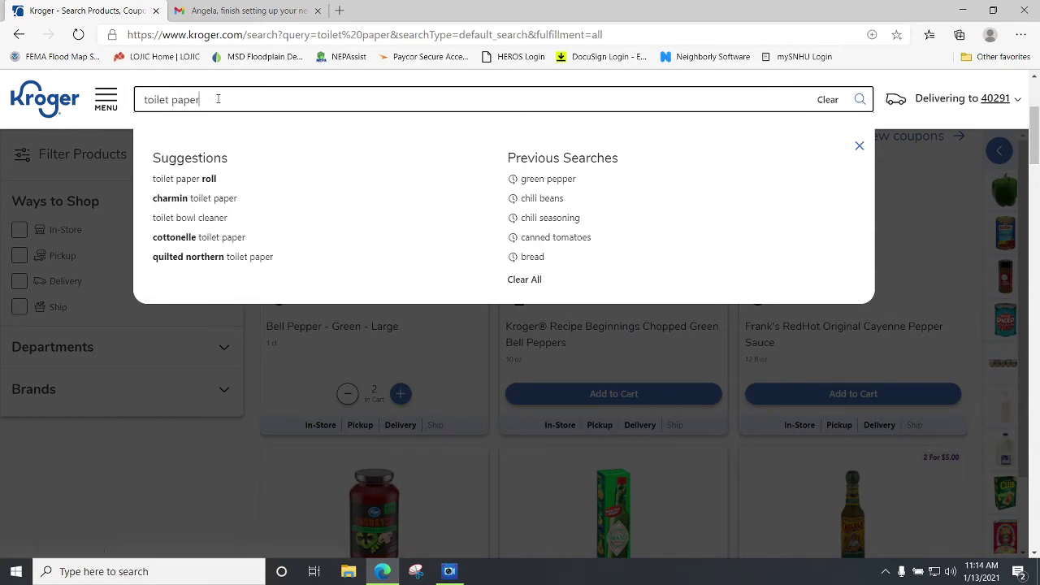
{"action": "key", "text": "Return"}
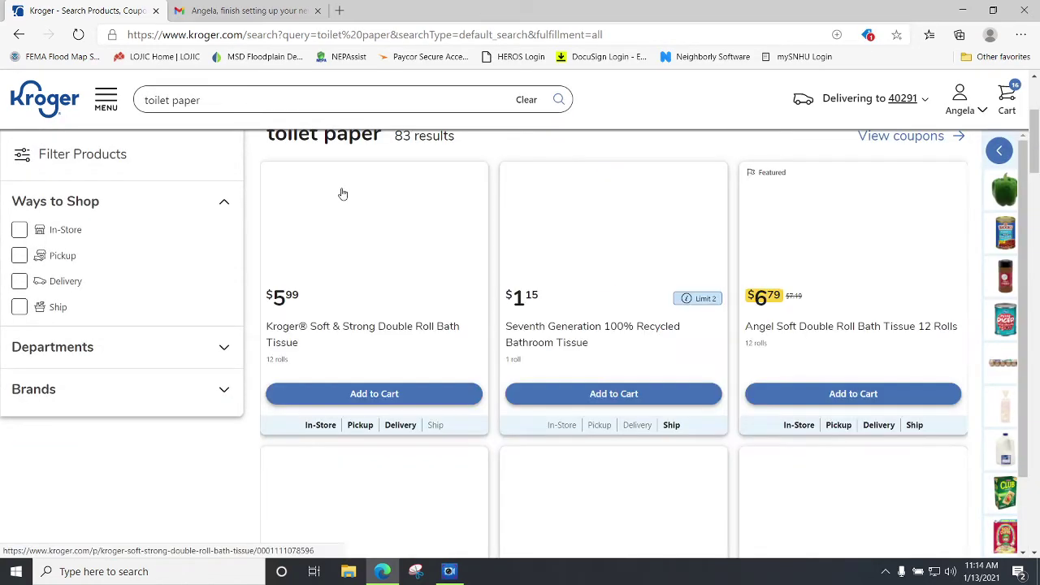
{"action": "scroll", "coordinate": [671, 276], "scroll_direction": "down", "scroll_amount": 3}
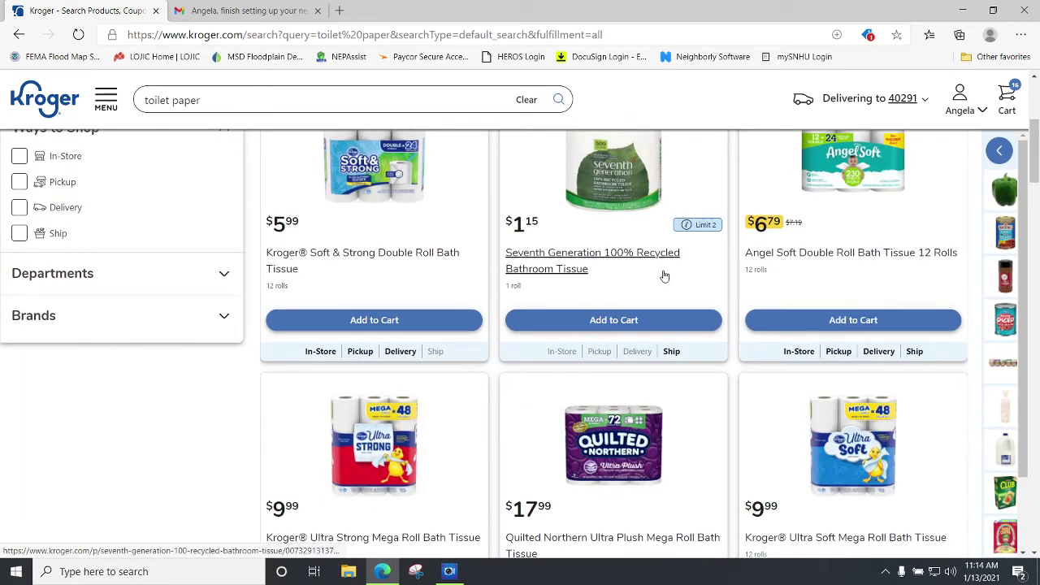
{"action": "scroll", "coordinate": [666, 277], "scroll_direction": "down", "scroll_amount": 3}
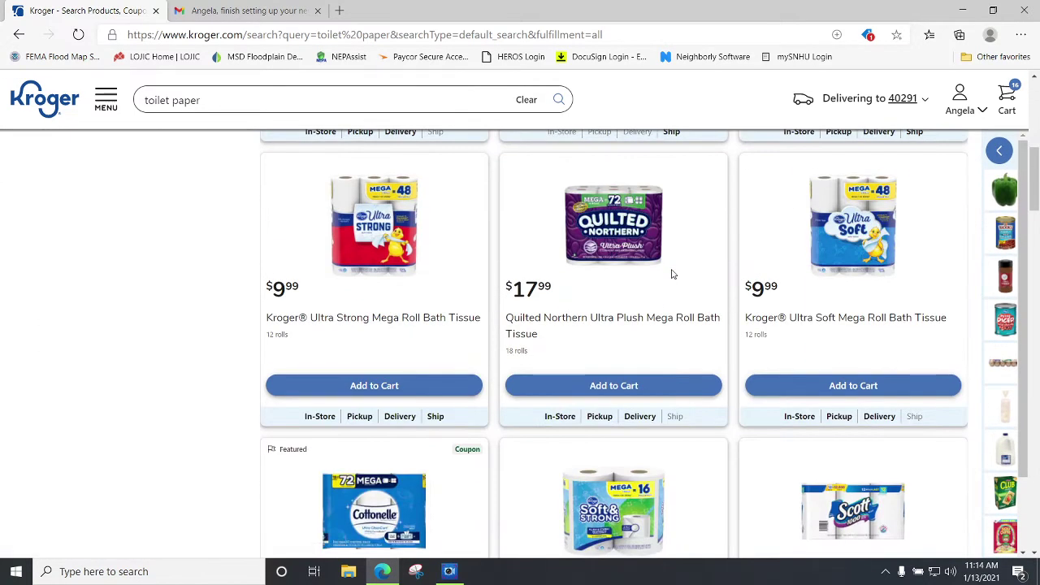
{"action": "left_click", "coordinate": [799, 391]}
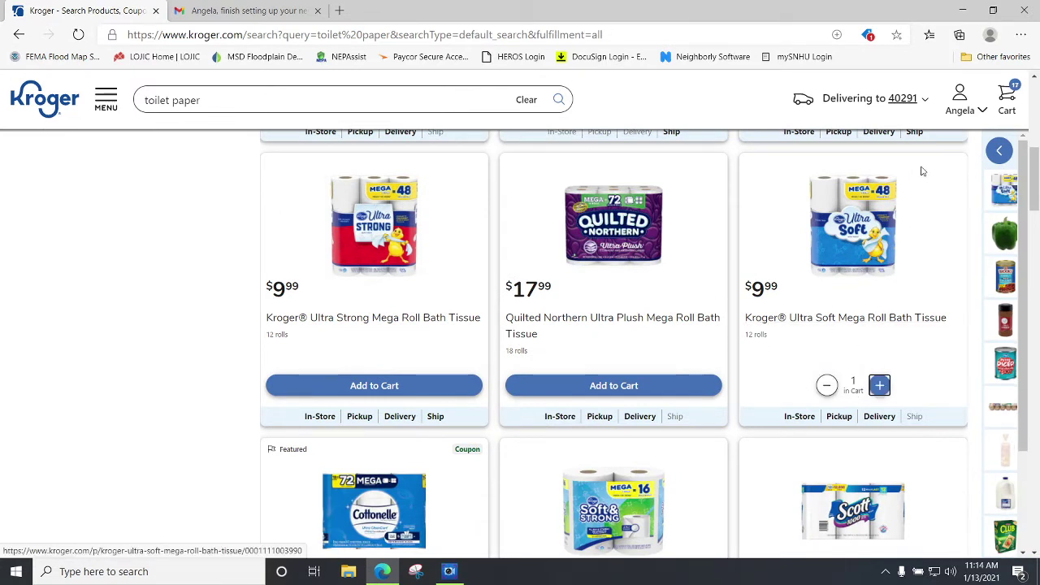
{"action": "scroll", "coordinate": [910, 209], "scroll_direction": "up", "scroll_amount": 6}
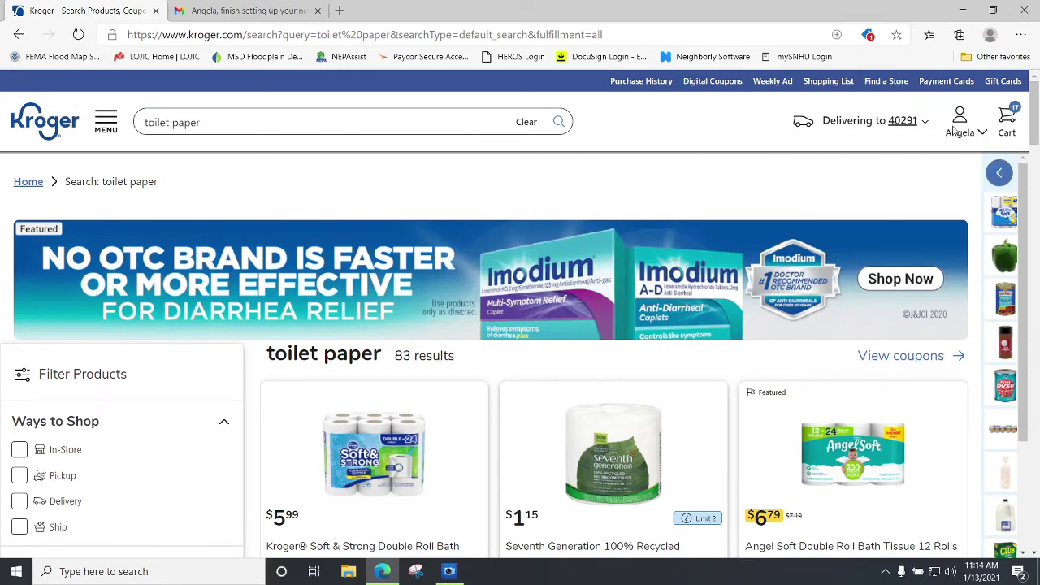
Open the cart and show all 15 delivery items, estimated at $39.55 plus a $4.99 ship item.
{"action": "left_click", "coordinate": [1006, 117]}
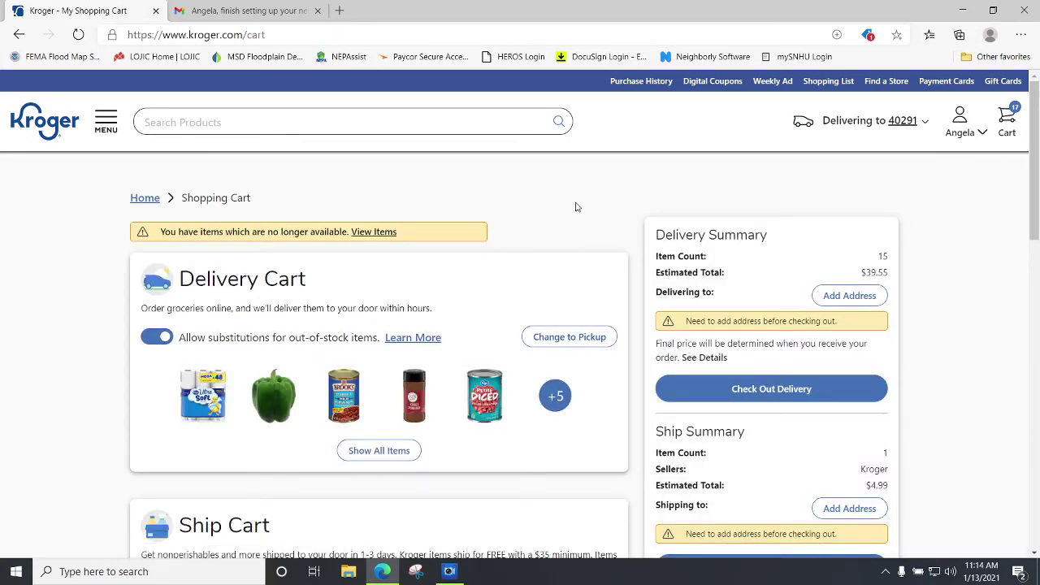
{"action": "scroll", "coordinate": [406, 194], "scroll_direction": "down", "scroll_amount": 2}
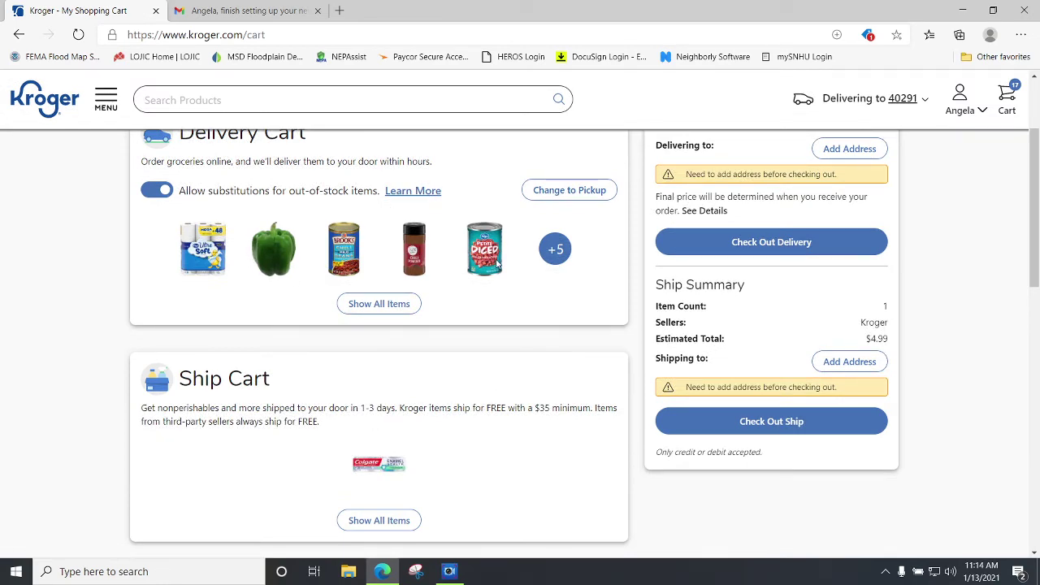
{"action": "scroll", "coordinate": [495, 263], "scroll_direction": "up", "scroll_amount": 1}
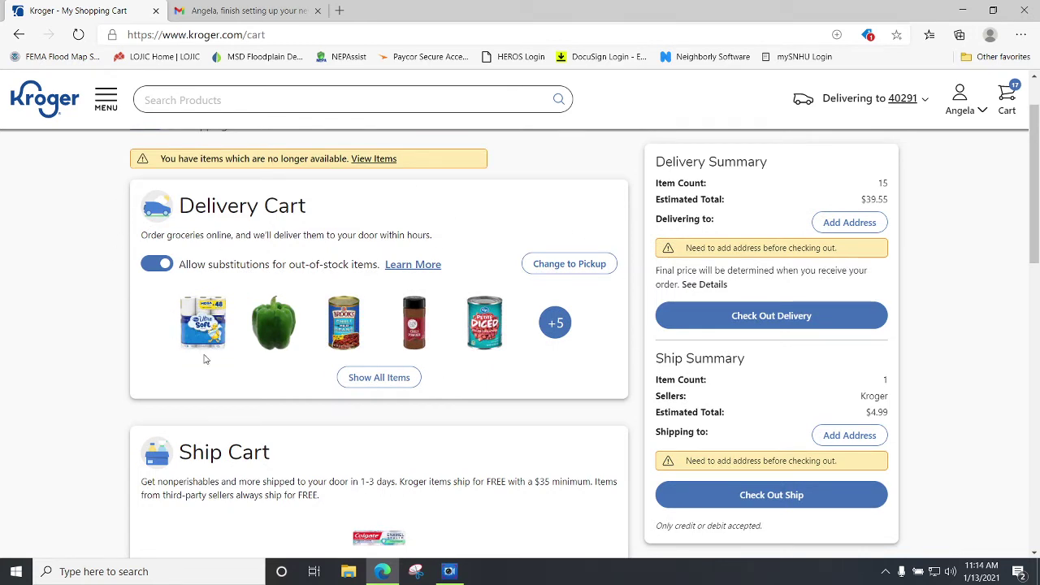
{"action": "left_click", "coordinate": [377, 379]}
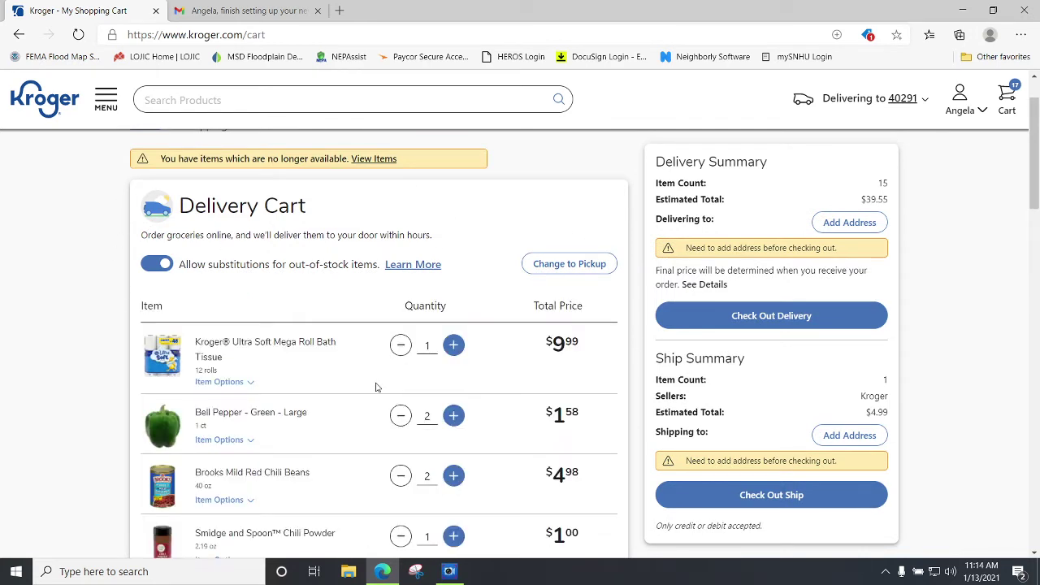
{"action": "scroll", "coordinate": [376, 387], "scroll_direction": "down", "scroll_amount": 5}
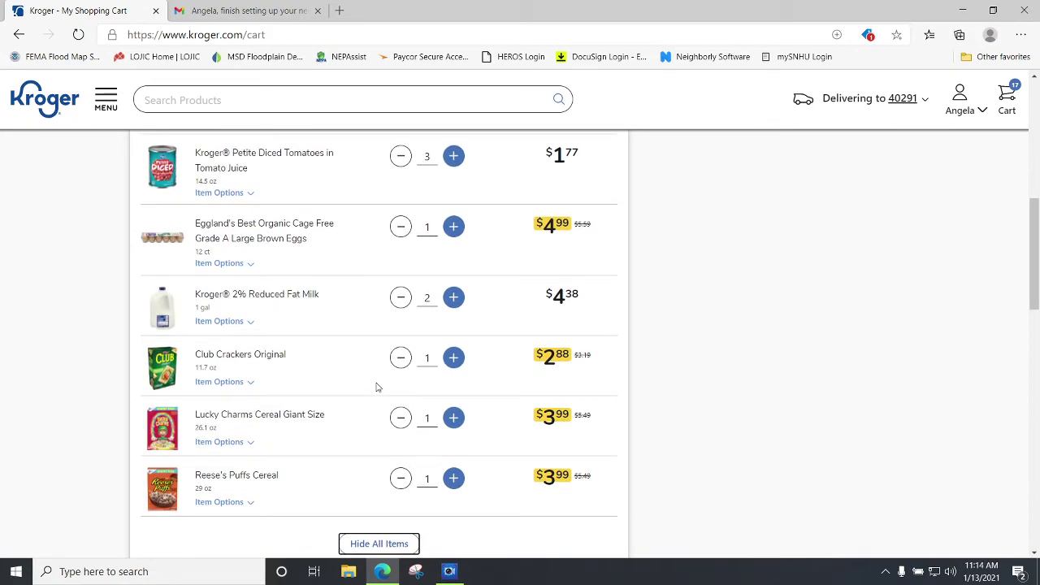
{"action": "scroll", "coordinate": [376, 386], "scroll_direction": "down", "scroll_amount": 1}
{"action": "scroll", "coordinate": [240, 346], "scroll_direction": "up", "scroll_amount": 1}
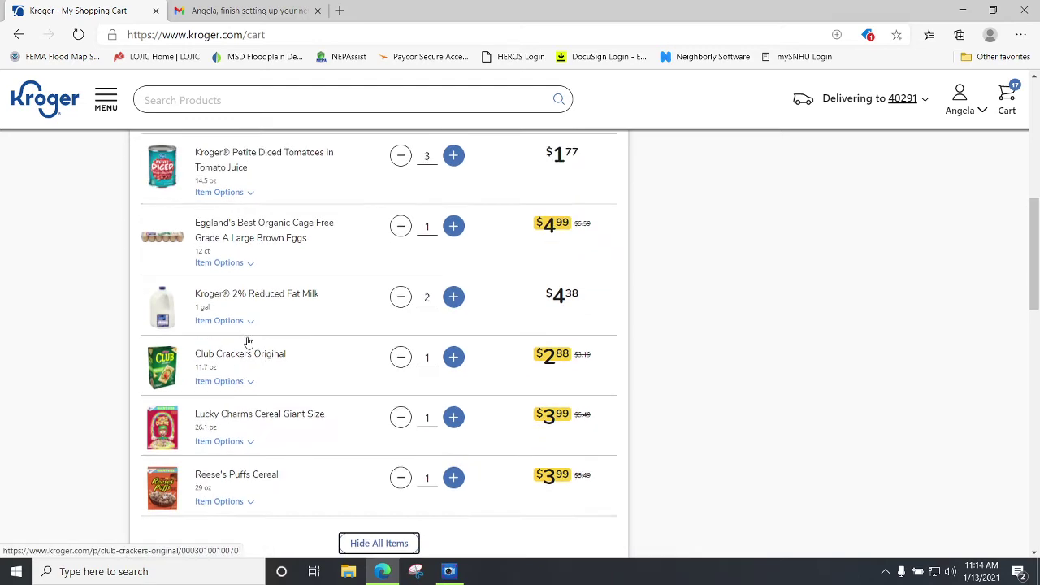
{"action": "scroll", "coordinate": [276, 340], "scroll_direction": "up", "scroll_amount": 4}
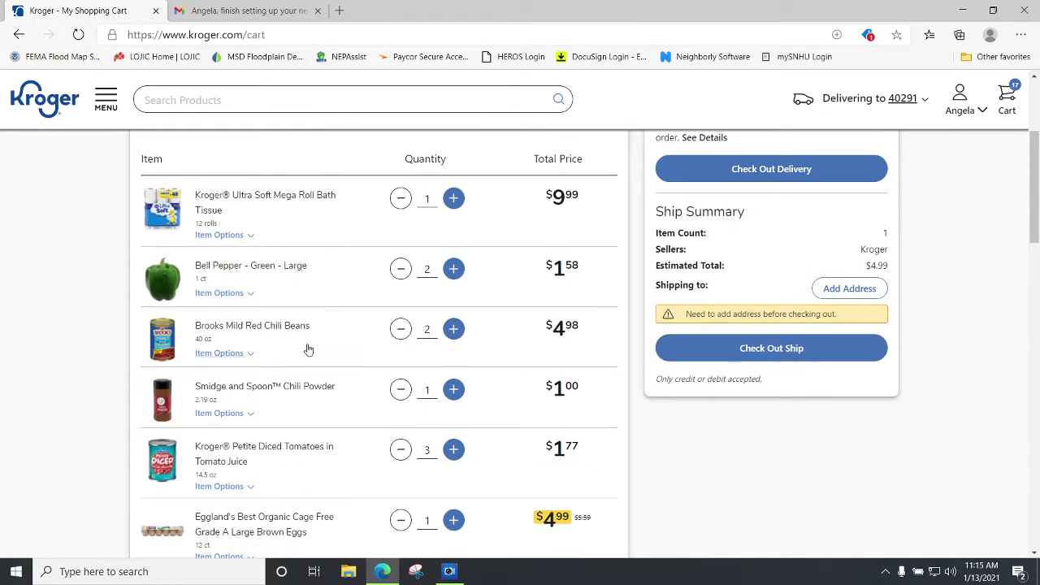
{"action": "scroll", "coordinate": [308, 349], "scroll_direction": "down", "scroll_amount": 1}
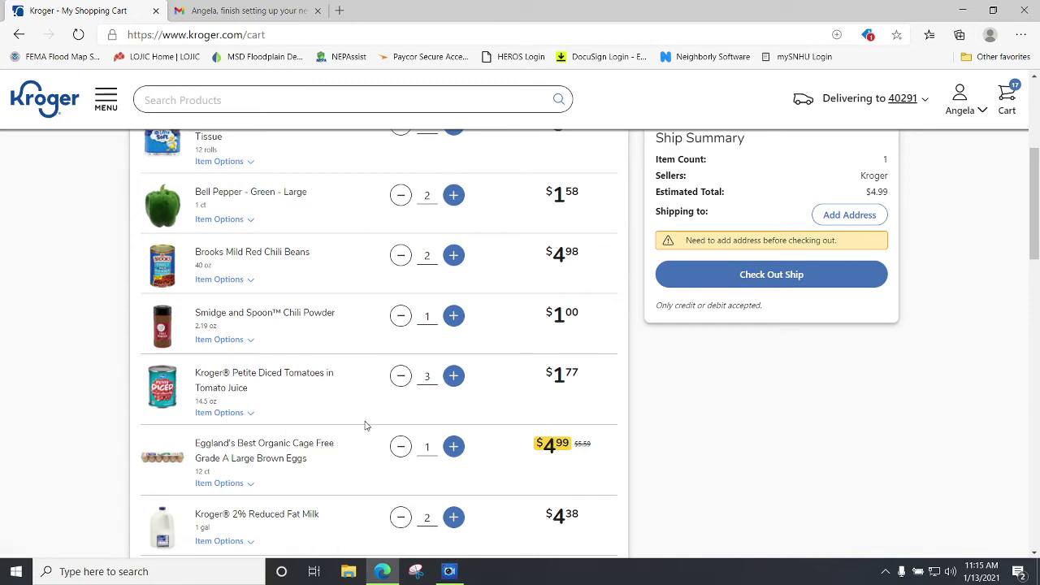
Search 'onions', add a 3 lb bag of Kroger Yellow Onions ($2.49), and return to the cart.
{"action": "left_click", "coordinate": [153, 102]}
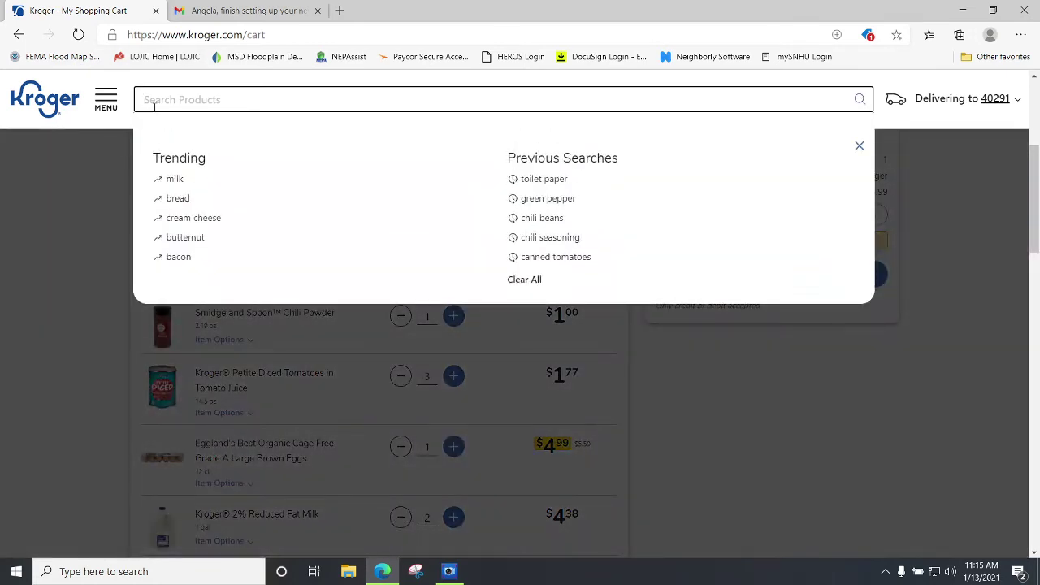
{"action": "type", "text": "onions"}
{"action": "key", "text": "Return"}
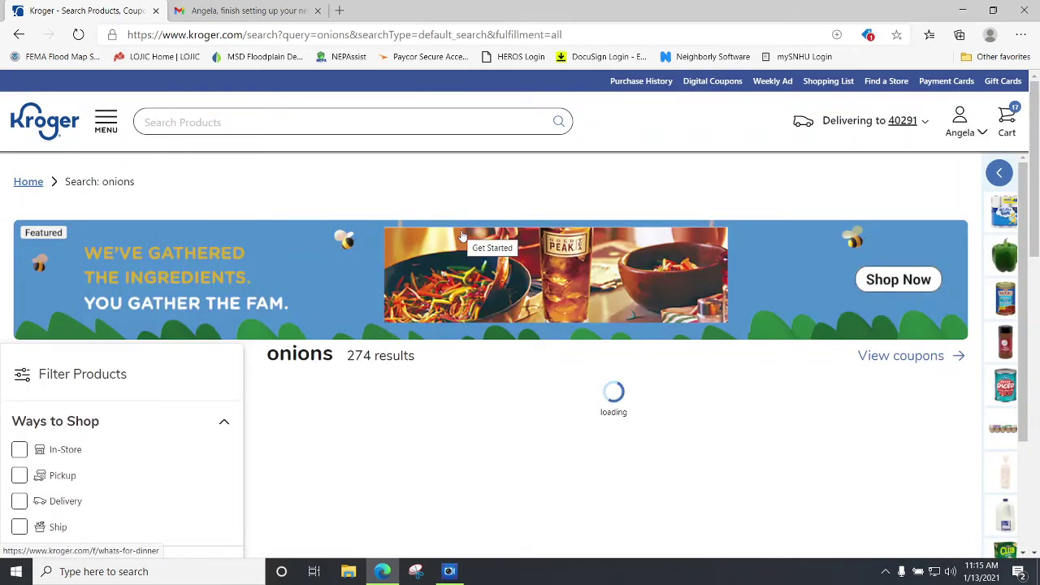
{"action": "left_click", "coordinate": [155, 125]}
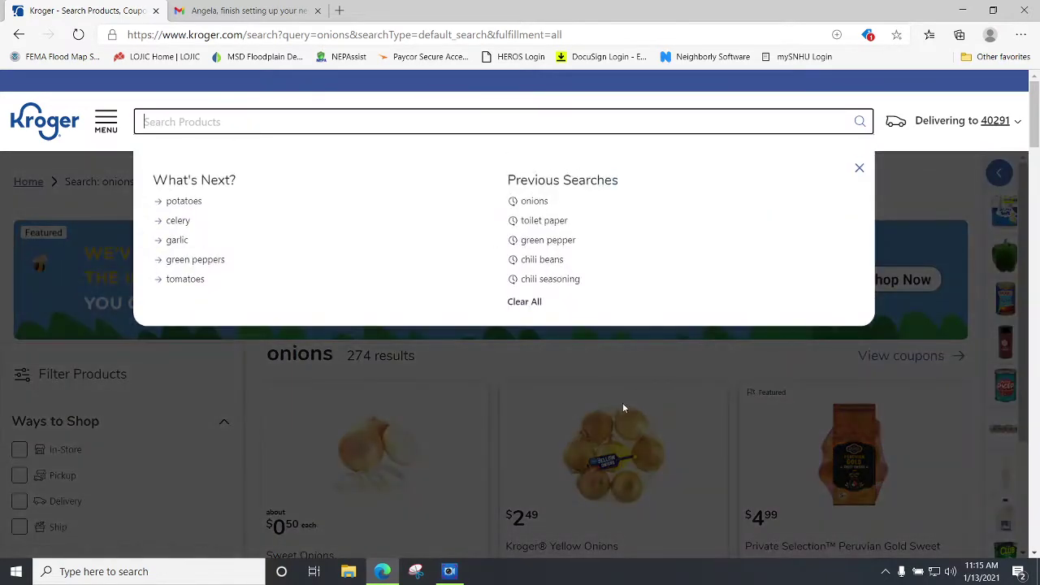
{"action": "left_click", "coordinate": [494, 407]}
{"action": "scroll", "coordinate": [569, 402], "scroll_direction": "down", "scroll_amount": 3}
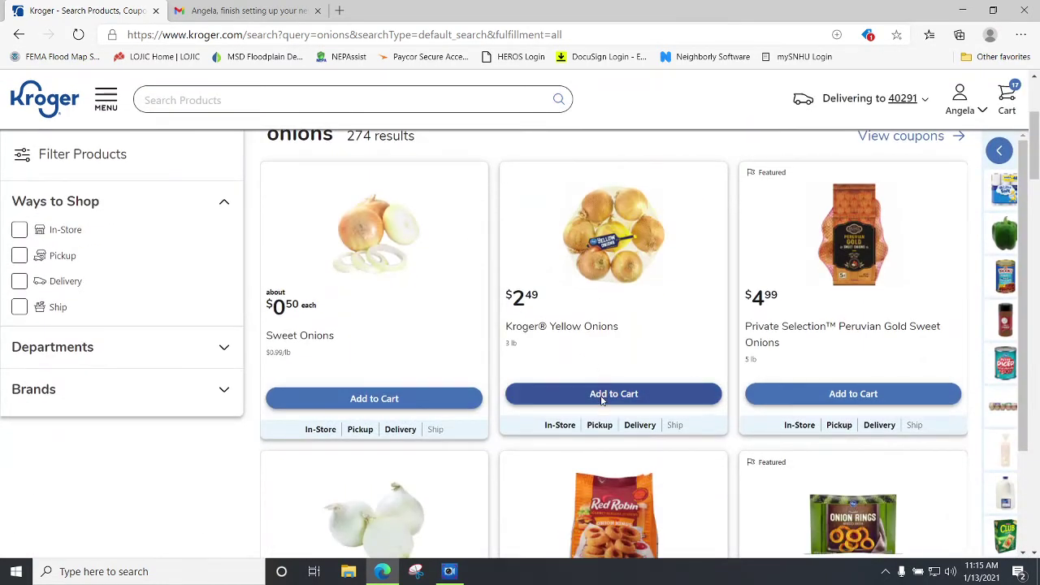
{"action": "left_click", "coordinate": [602, 397]}
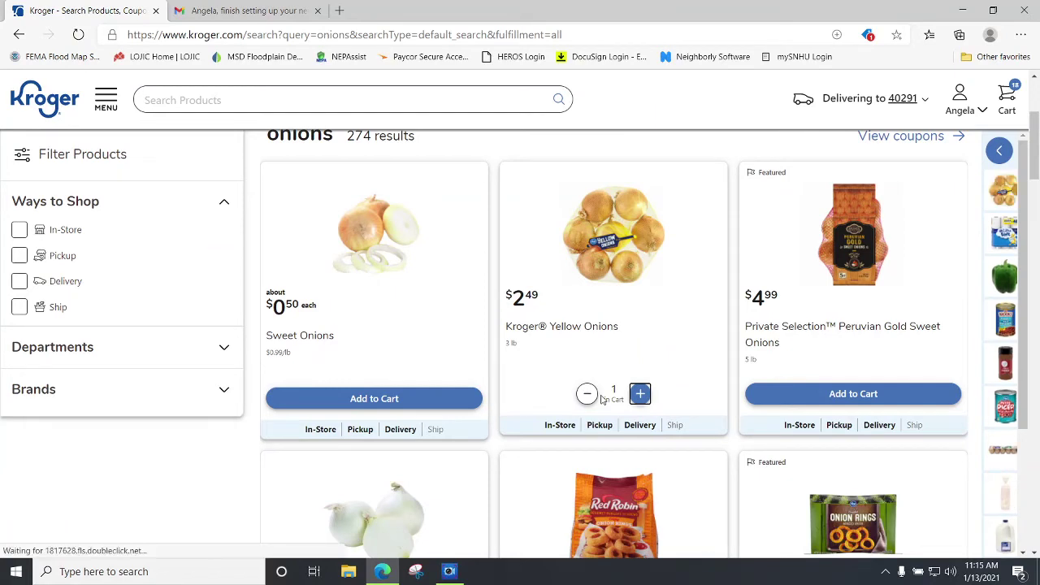
{"action": "left_click", "coordinate": [1015, 107]}
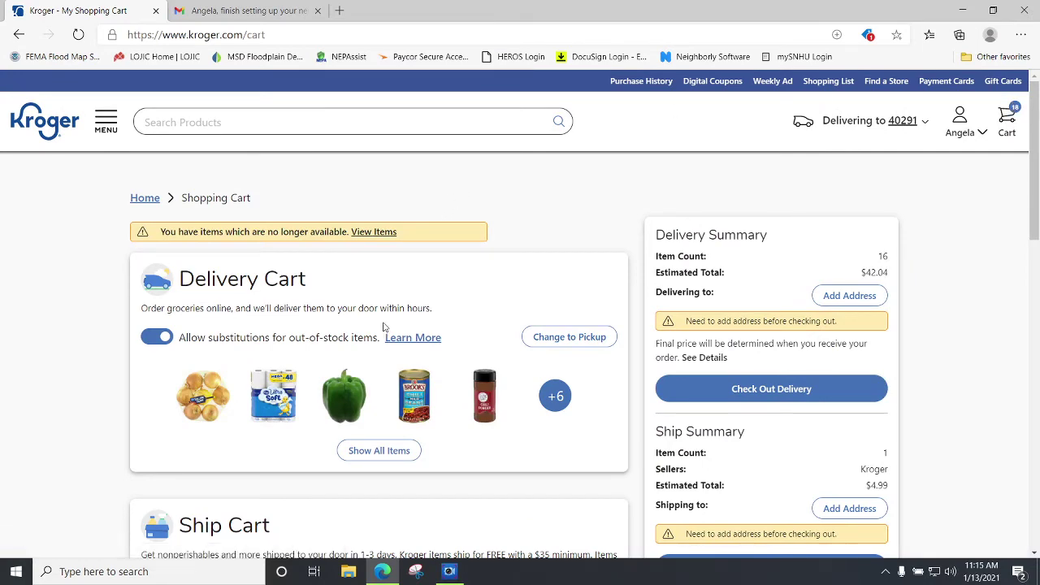
Review all 16 delivery cart items, then start adding a delivery address.
{"action": "left_click", "coordinate": [399, 452]}
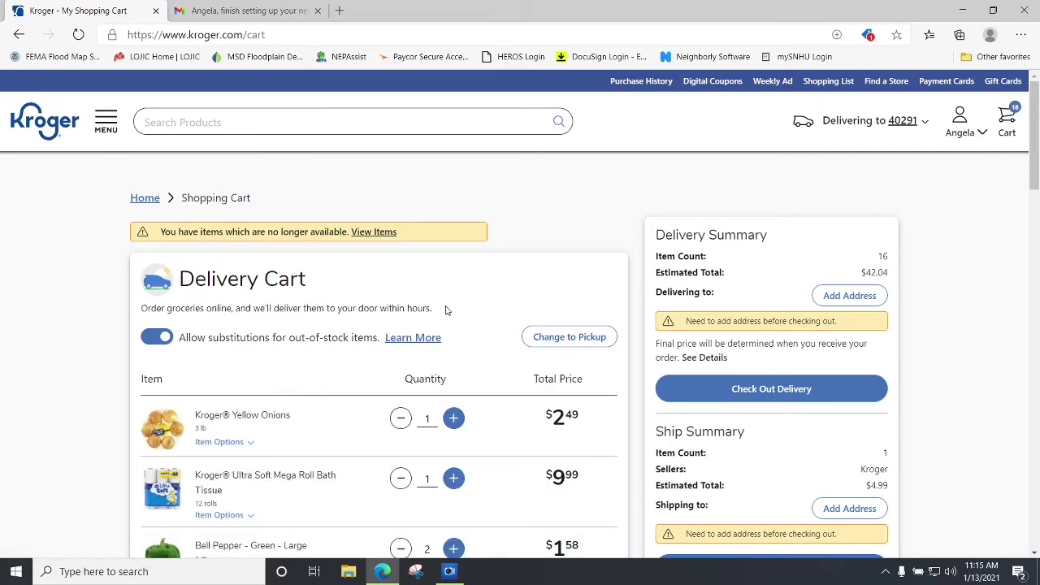
{"action": "scroll", "coordinate": [445, 310], "scroll_direction": "down", "scroll_amount": 2}
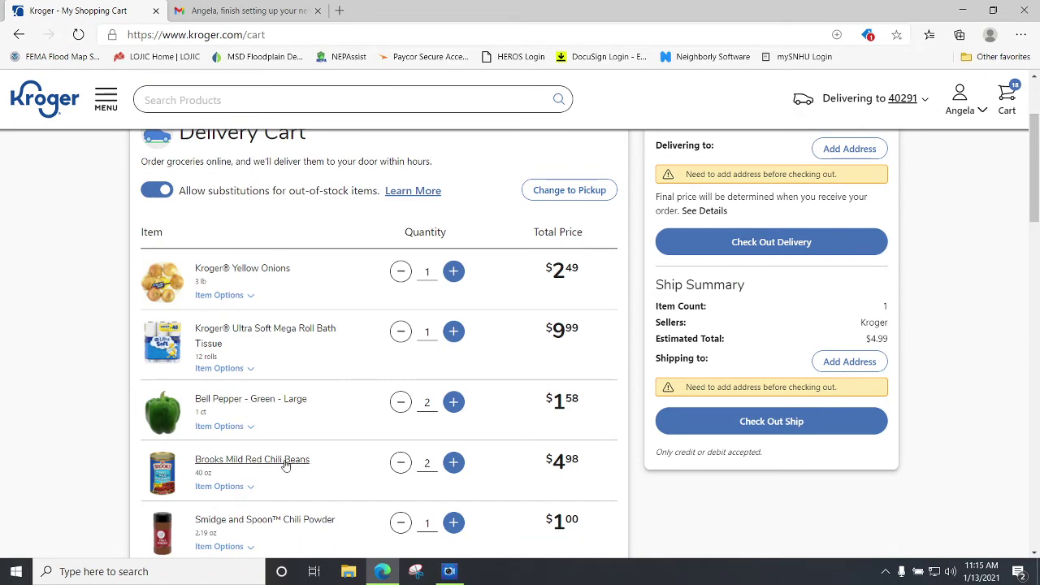
{"action": "scroll", "coordinate": [279, 456], "scroll_direction": "down", "scroll_amount": 2}
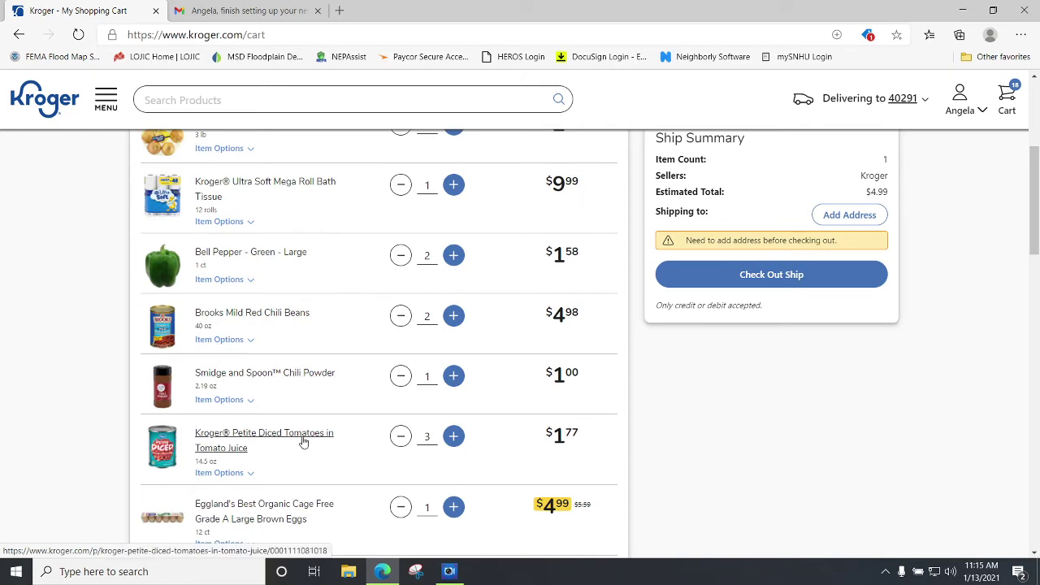
{"action": "scroll", "coordinate": [303, 442], "scroll_direction": "down", "scroll_amount": 2}
{"action": "scroll", "coordinate": [303, 441], "scroll_direction": "down", "scroll_amount": 1}
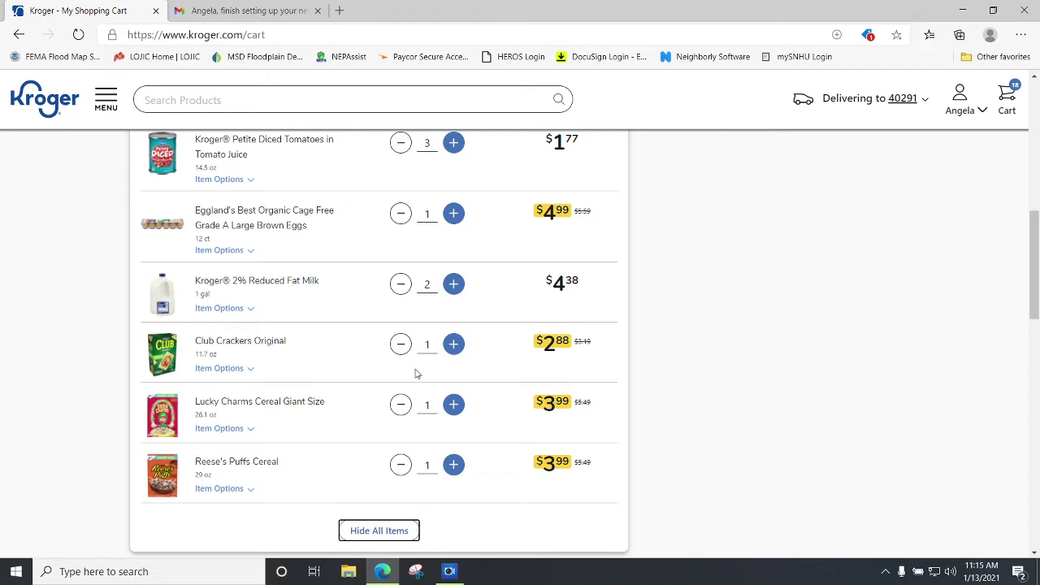
{"action": "scroll", "coordinate": [411, 393], "scroll_direction": "up", "scroll_amount": 4}
{"action": "scroll", "coordinate": [412, 396], "scroll_direction": "up", "scroll_amount": 3}
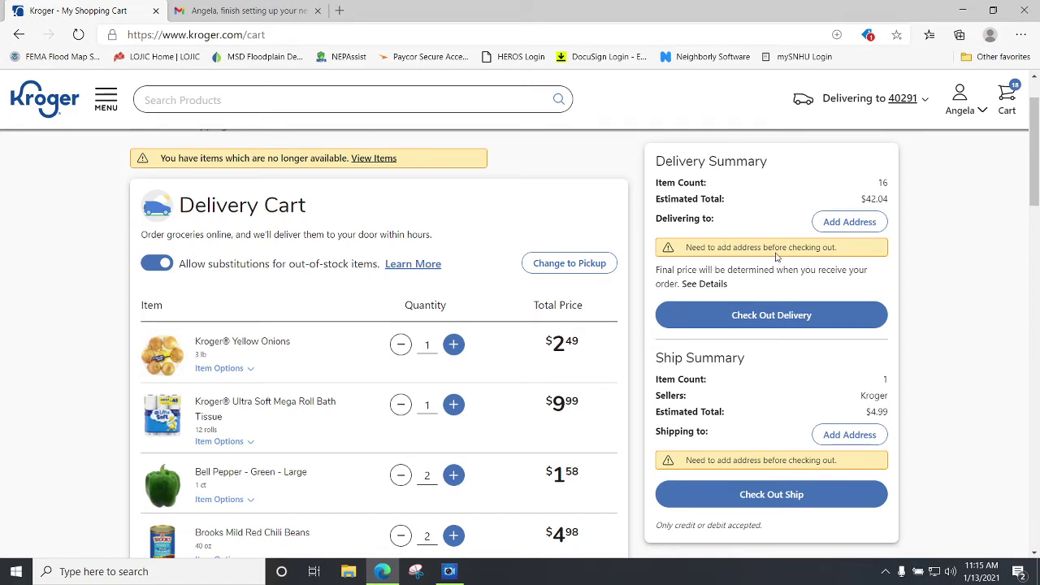
{"action": "left_click", "coordinate": [850, 223]}
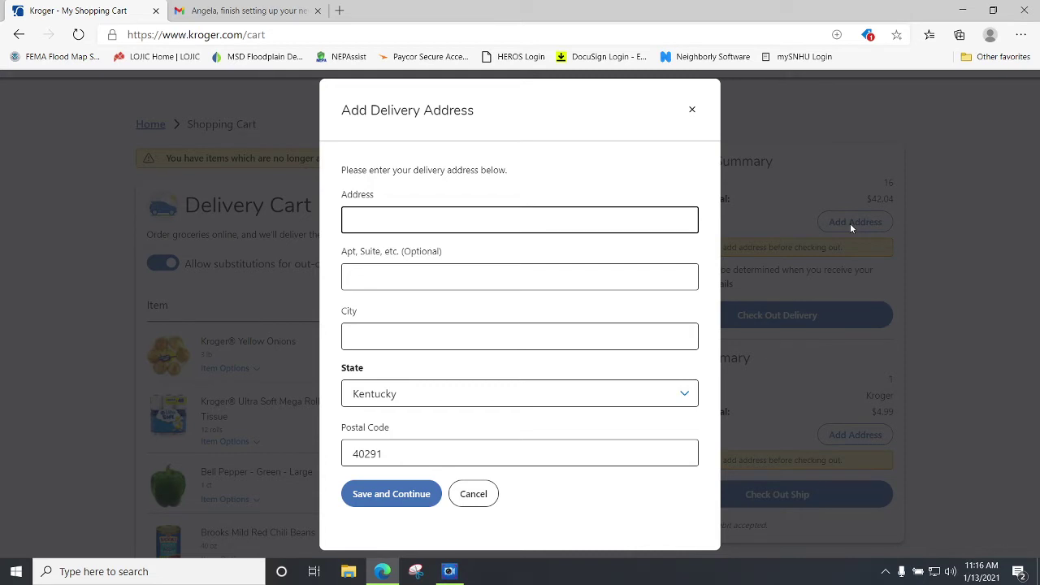
Enter the street address, set the city to Louisville with state Kentucky, and save.
{"action": "key", "text": "Tab"}
{"action": "key", "text": "Tab"}
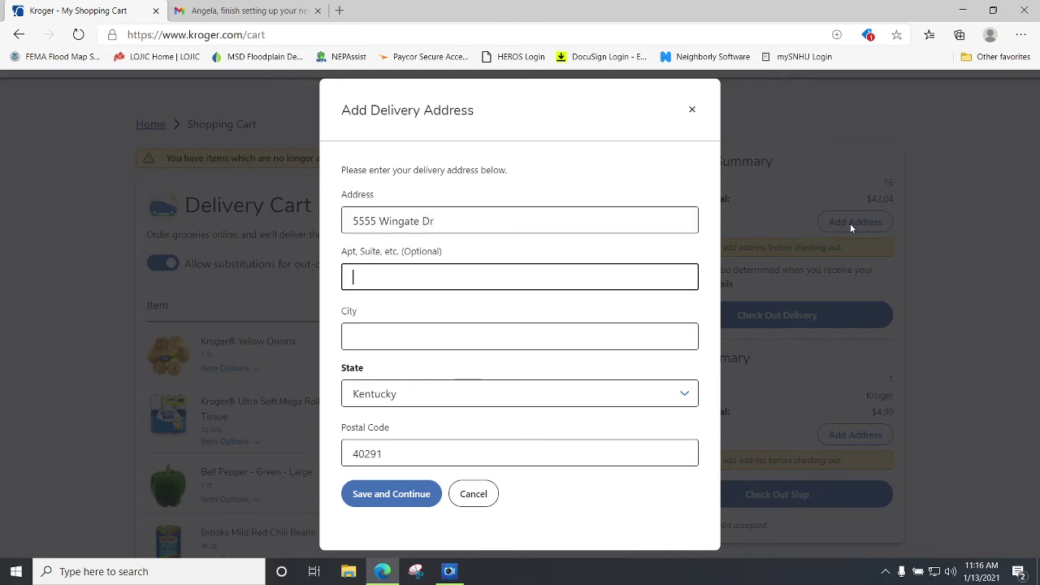
{"action": "type", "text": "Mt.Washing"}
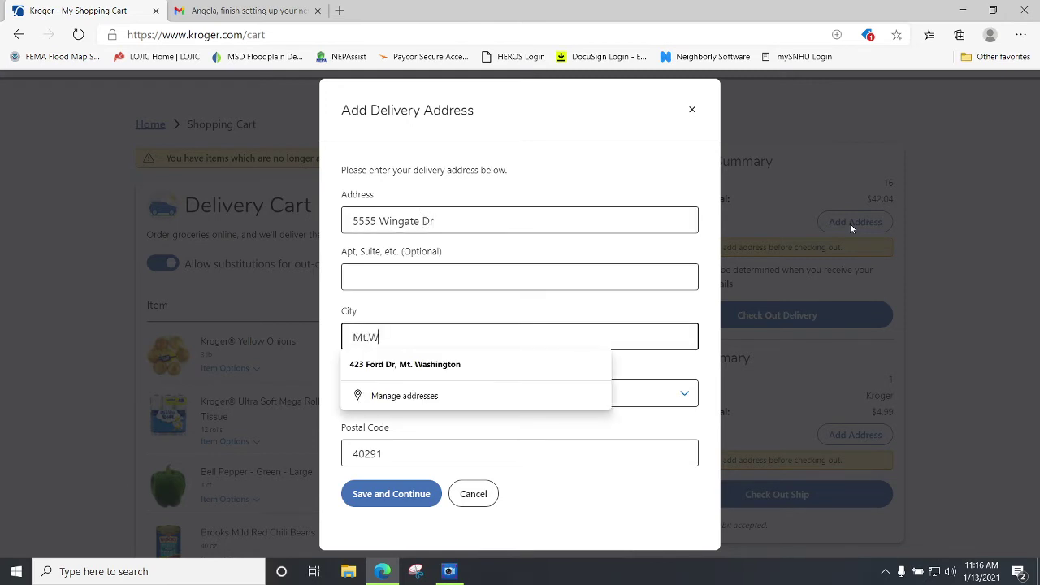
{"action": "key", "text": "BackSpace"}
{"action": "key", "text": "BackSpace"}
{"action": "key", "text": "BackSpace"}
{"action": "key", "text": "BackSpace"}
{"action": "key", "text": "BackSpace"}
{"action": "key", "text": "BackSpace"}
{"action": "key", "text": "BackSpace"}
{"action": "key", "text": "BackSpace"}
{"action": "key", "text": "BackSpace"}
{"action": "key", "text": "BackSpace"}
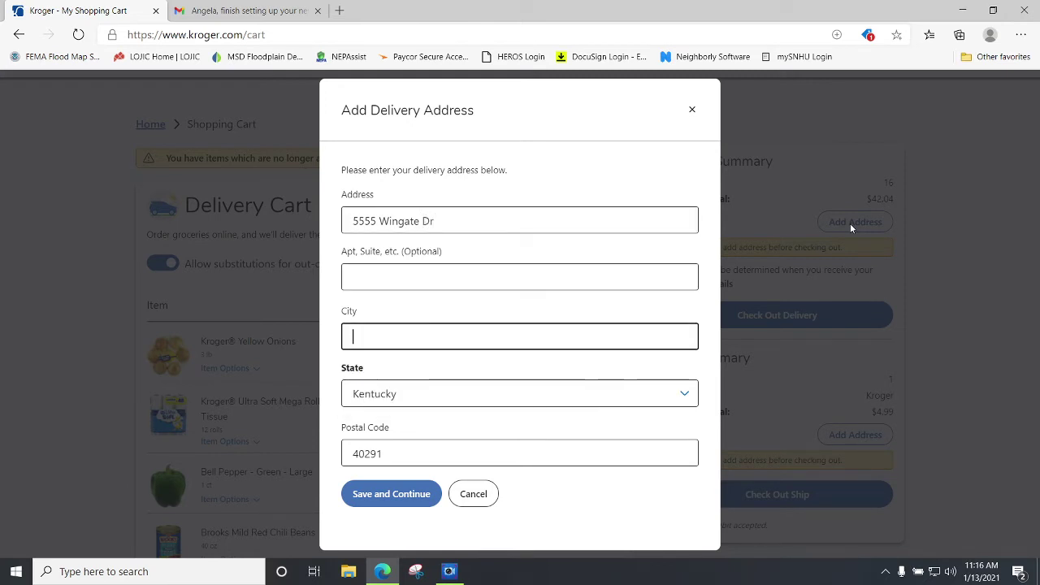
{"action": "type", "text": "Louisville"}
{"action": "key", "text": "Tab"}
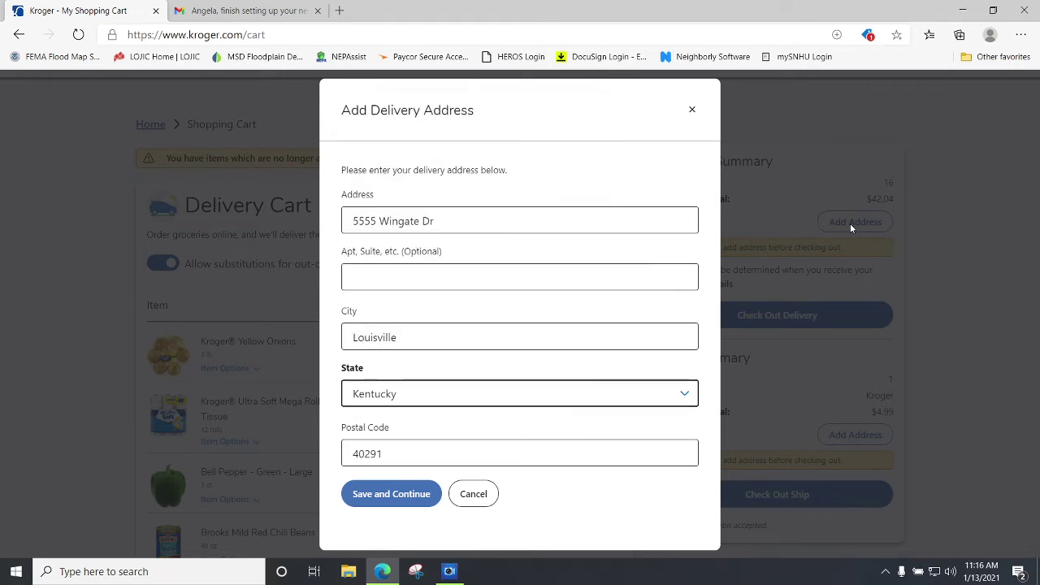
{"action": "left_click", "coordinate": [436, 218]}
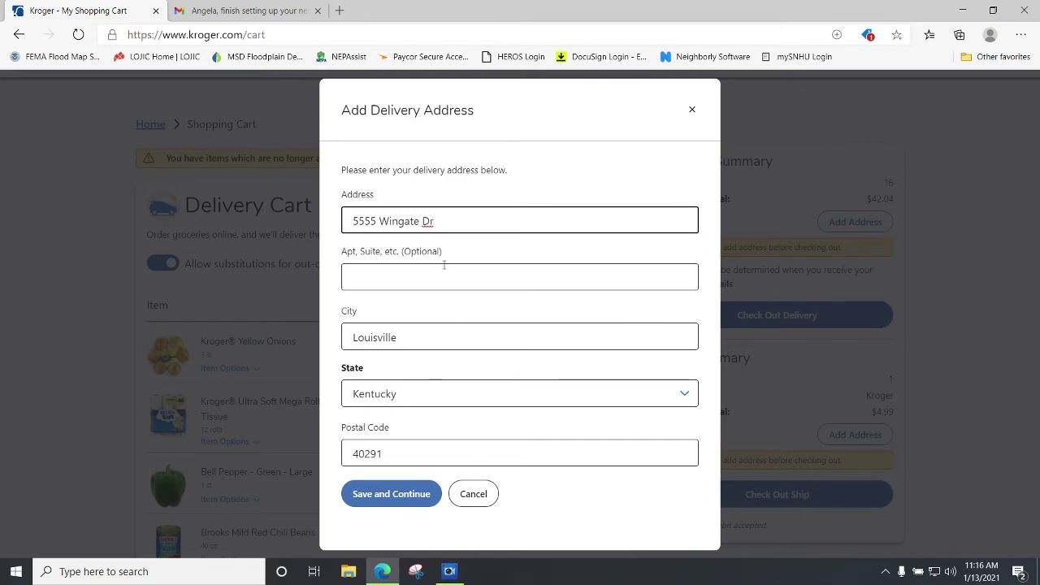
{"action": "left_click", "coordinate": [399, 337]}
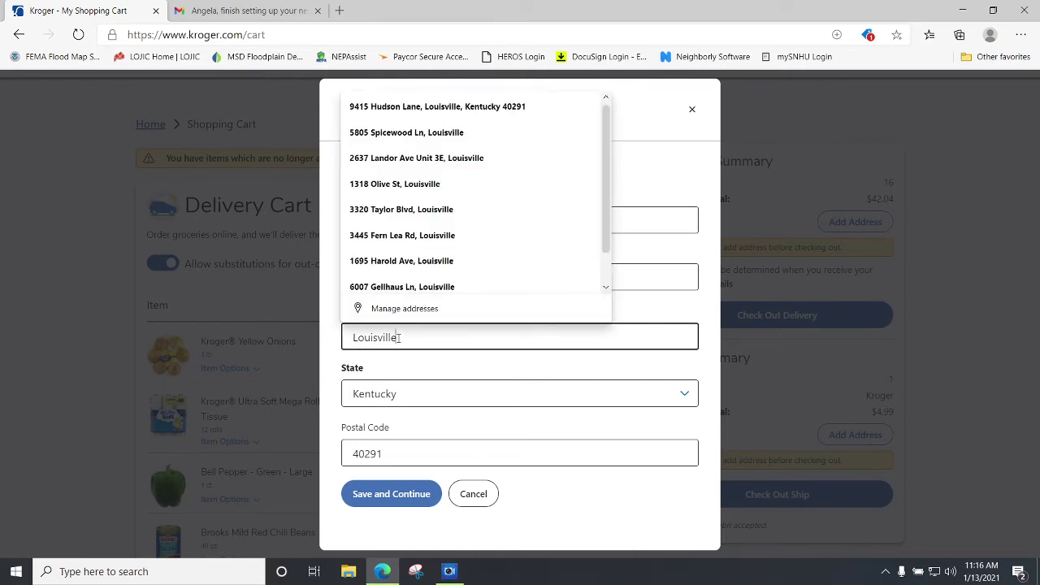
{"action": "left_click", "coordinate": [417, 393]}
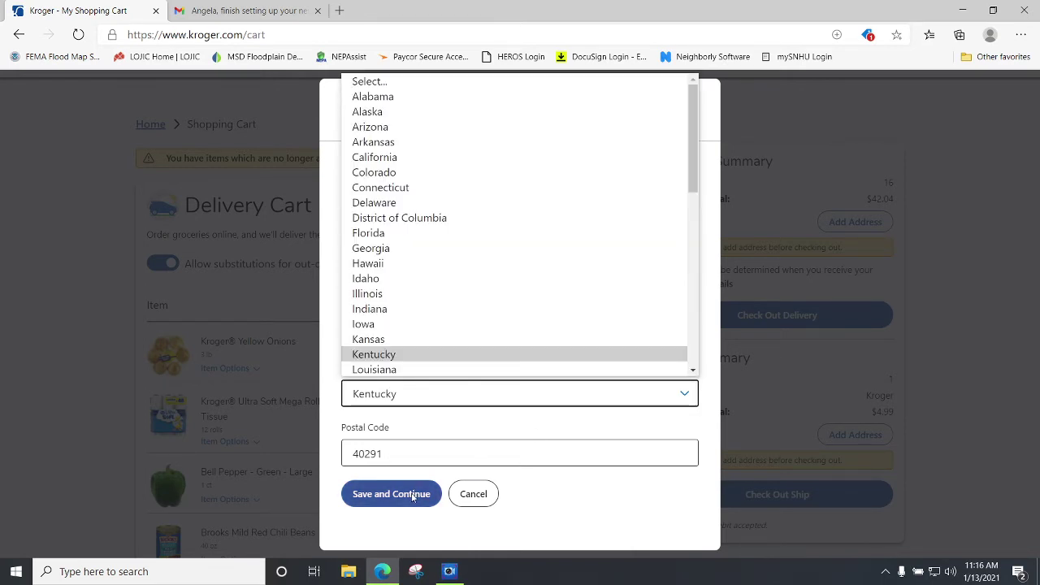
{"action": "left_click", "coordinate": [435, 502]}
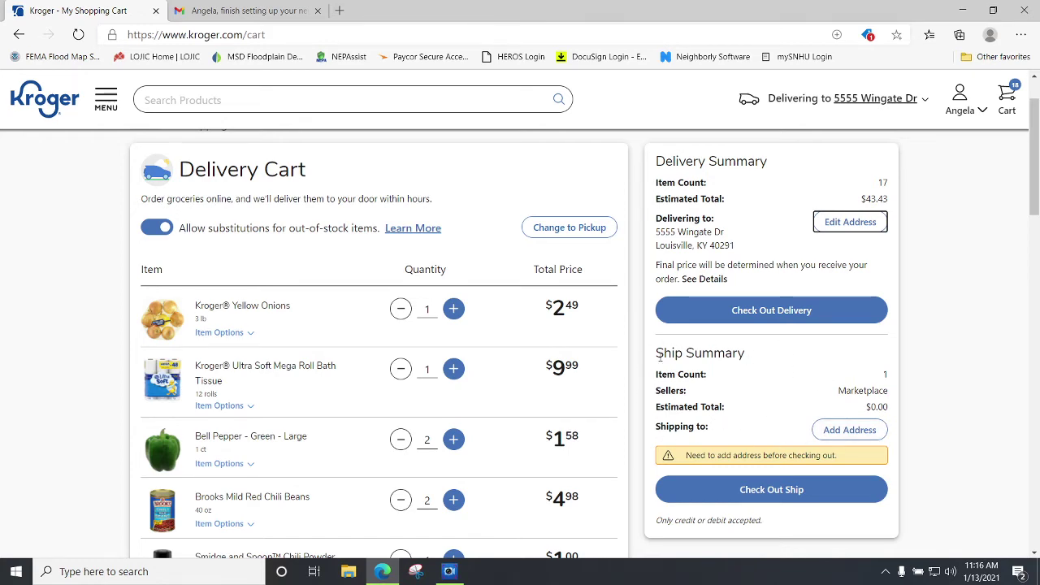
Turn off 'Allow substitutions for out-of-stock items' for the Delivery Cart.
{"action": "scroll", "coordinate": [507, 352], "scroll_direction": "down", "scroll_amount": 15}
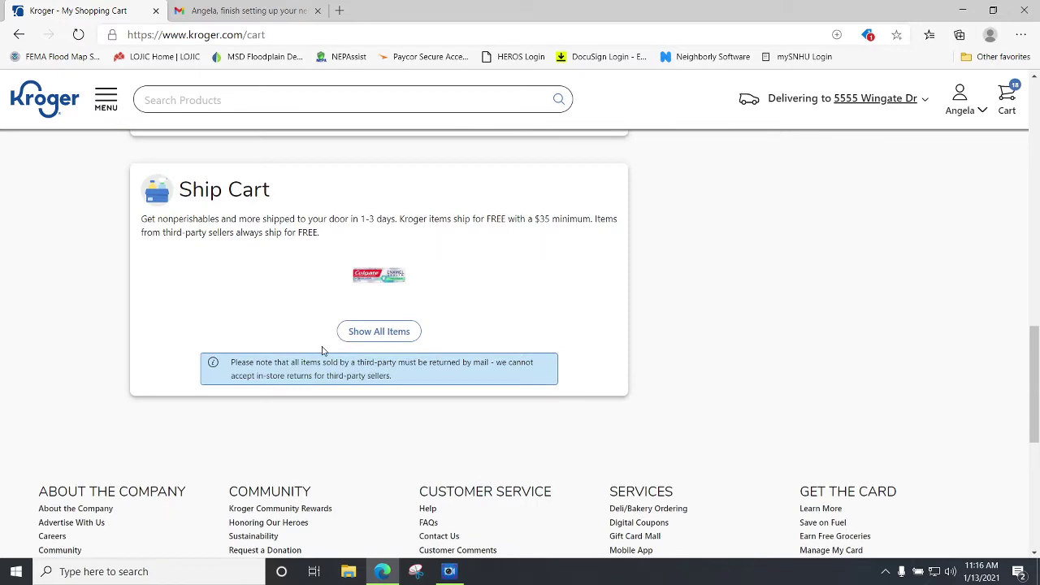
{"action": "scroll", "coordinate": [322, 350], "scroll_direction": "up", "scroll_amount": 5}
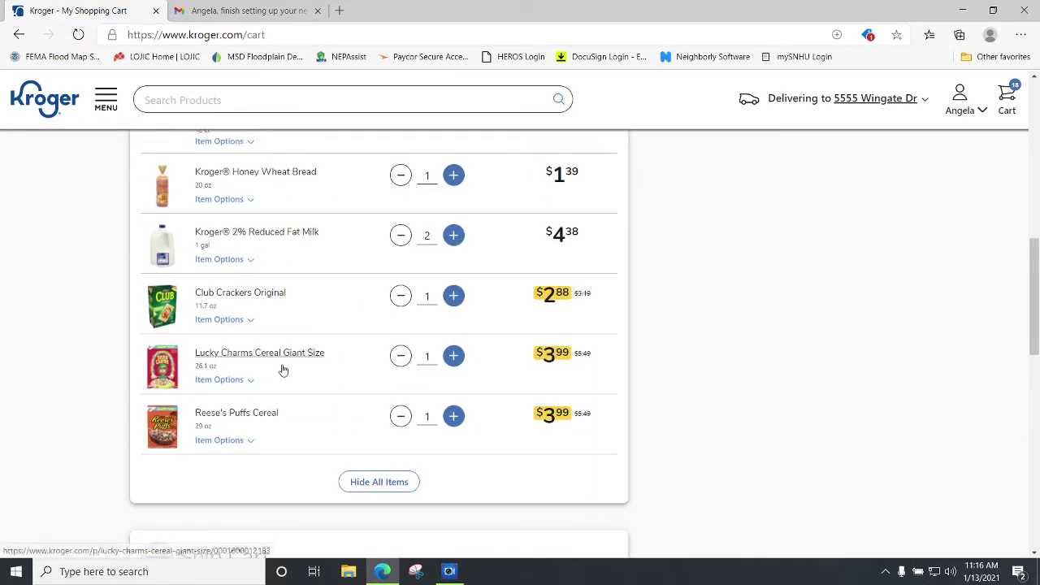
{"action": "scroll", "coordinate": [313, 401], "scroll_direction": "up", "scroll_amount": 7}
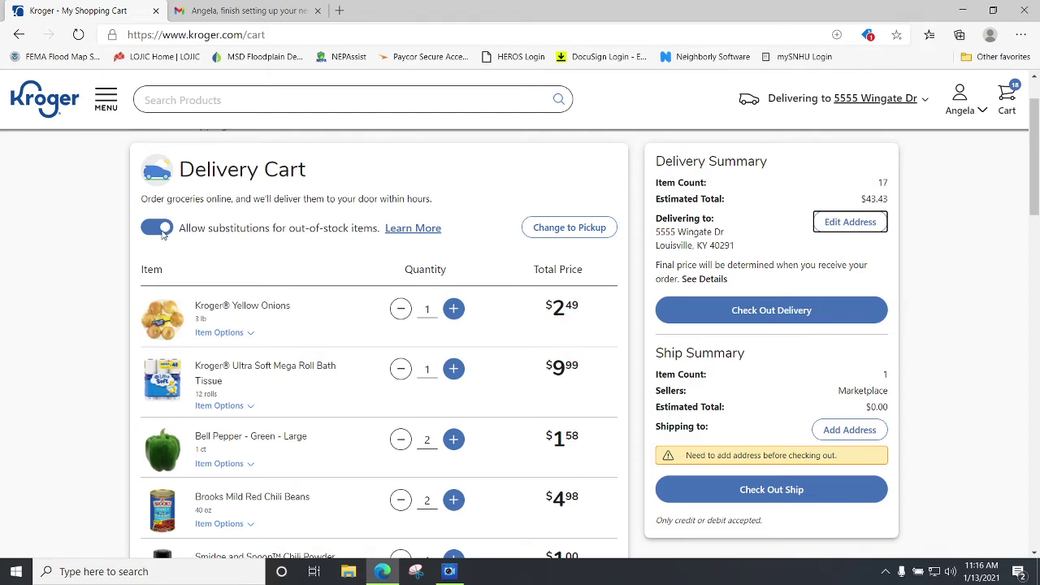
{"action": "left_click", "coordinate": [163, 232]}
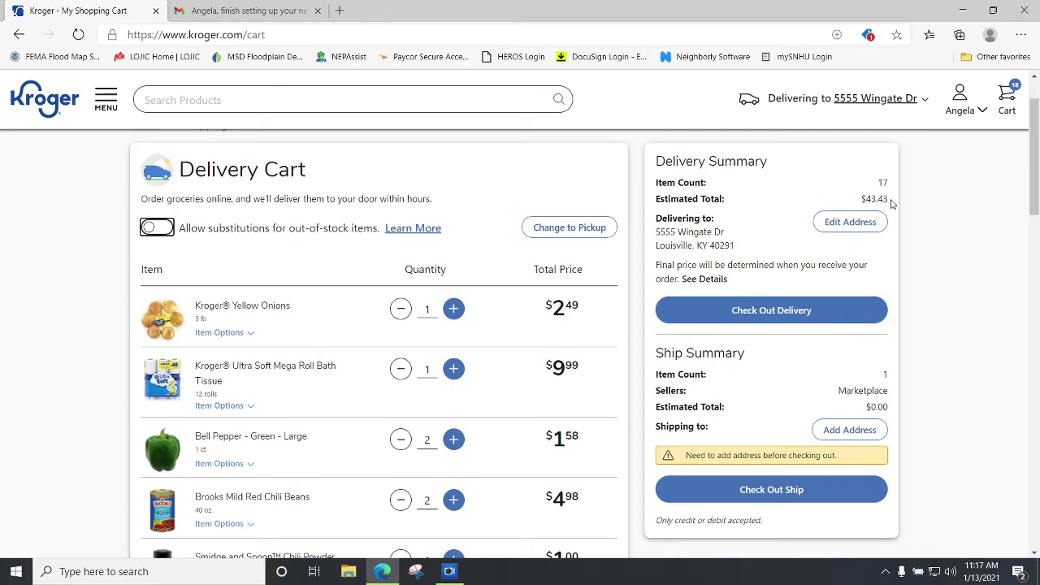
Check out the delivery order to reach the Schedule Your Order step.
{"action": "scroll", "coordinate": [414, 386], "scroll_direction": "down", "scroll_amount": 5}
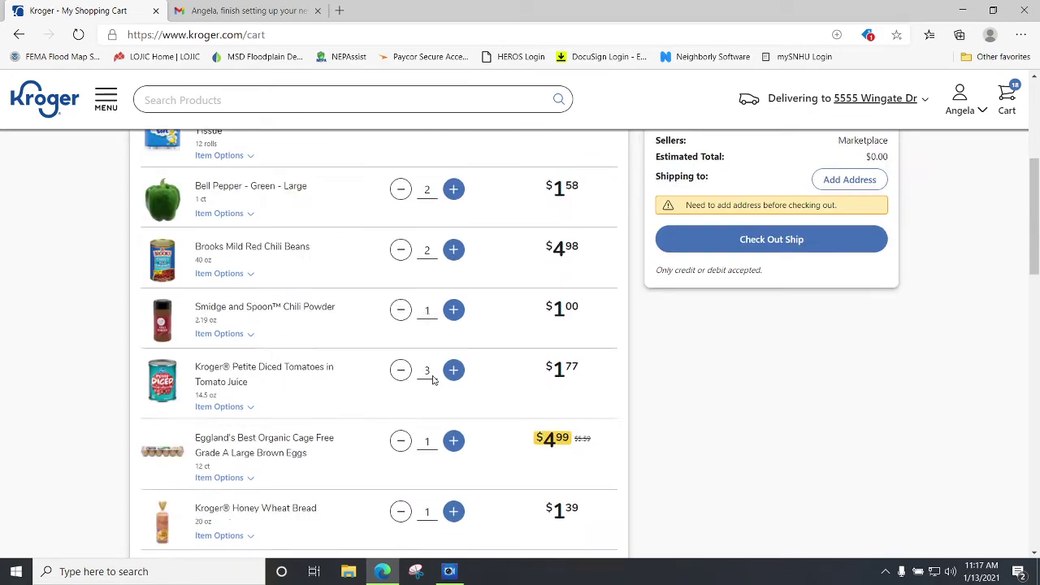
{"action": "scroll", "coordinate": [505, 388], "scroll_direction": "up", "scroll_amount": 6}
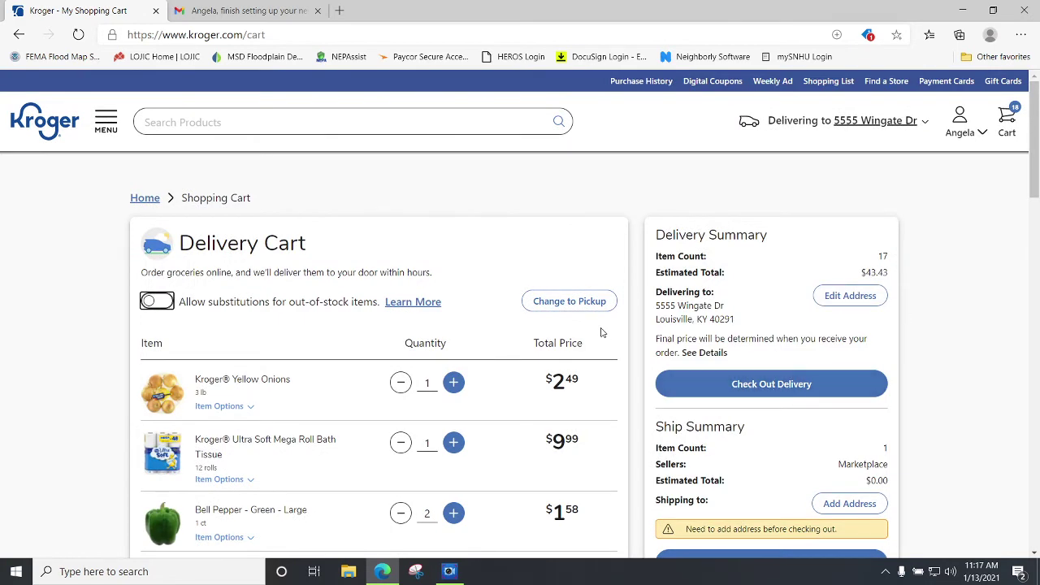
{"action": "scroll", "coordinate": [601, 331], "scroll_direction": "down", "scroll_amount": 5}
{"action": "scroll", "coordinate": [604, 332], "scroll_direction": "up", "scroll_amount": 6}
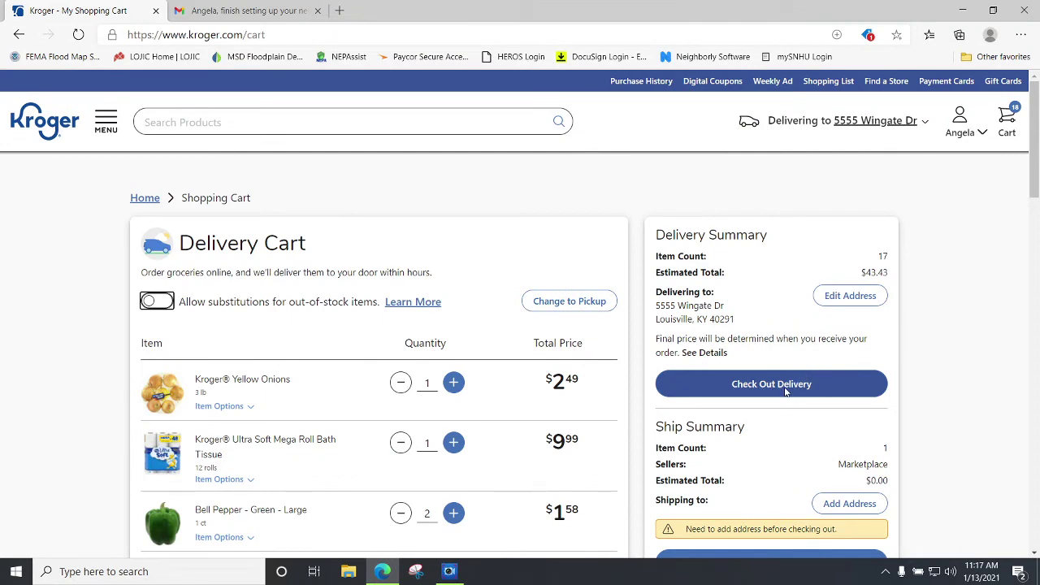
{"action": "left_click", "coordinate": [785, 386]}
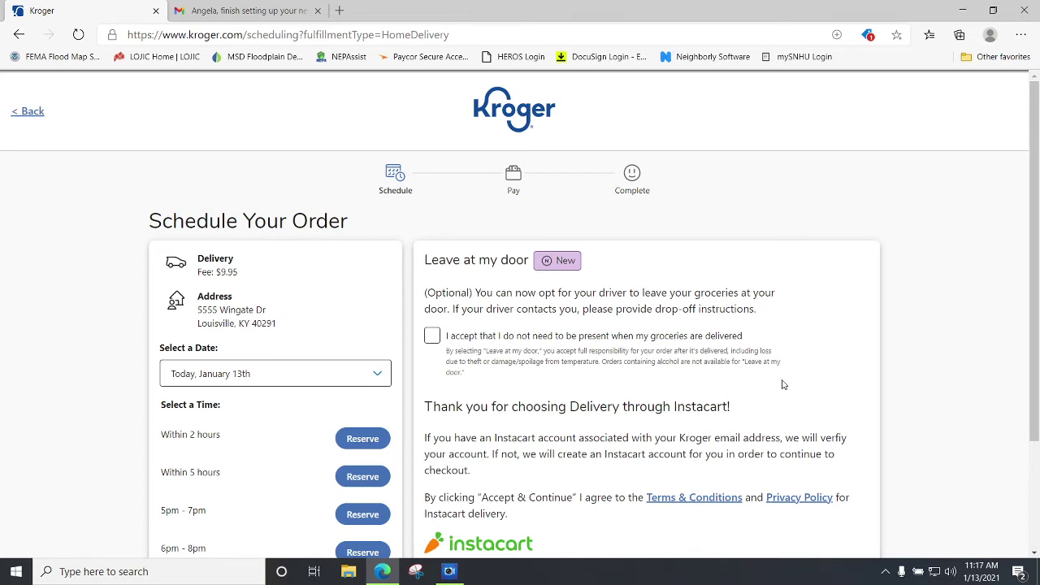
Pick Tomorrow, January 14th as the delivery date and reserve the 11am - 1pm slot.
{"action": "scroll", "coordinate": [783, 384], "scroll_direction": "down", "scroll_amount": 3}
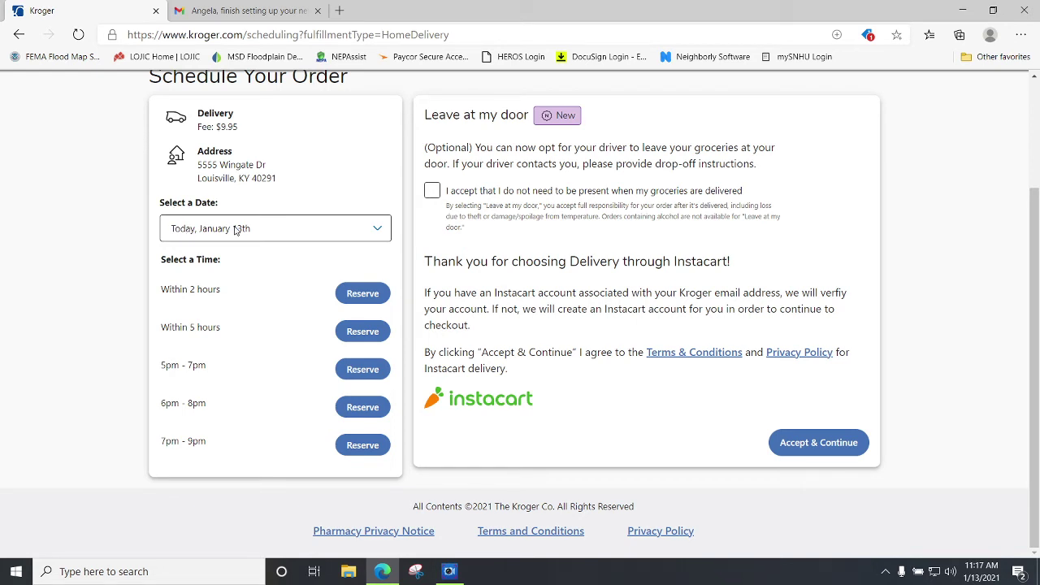
{"action": "left_click", "coordinate": [379, 230]}
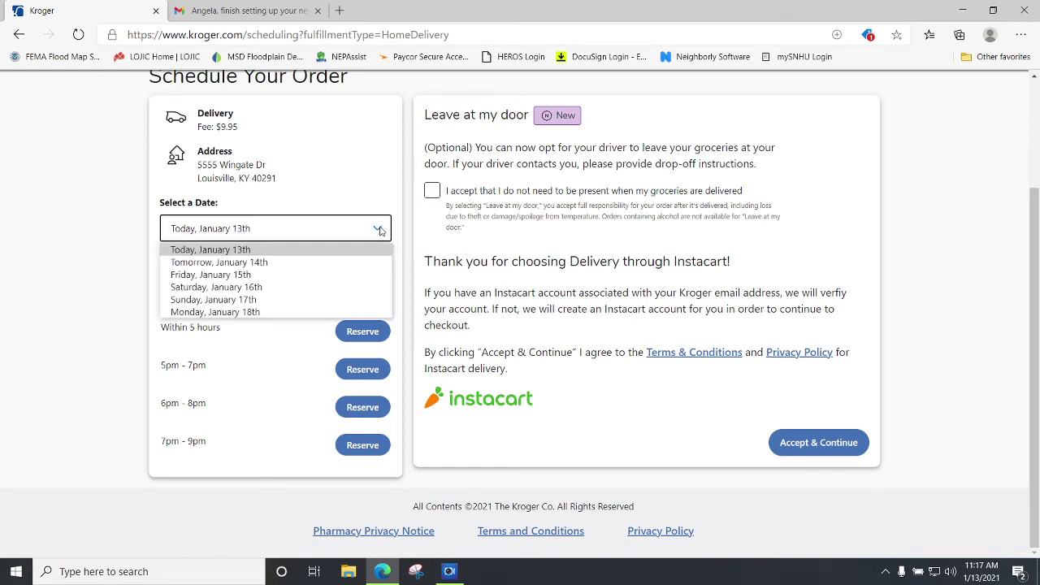
{"action": "left_click", "coordinate": [319, 263]}
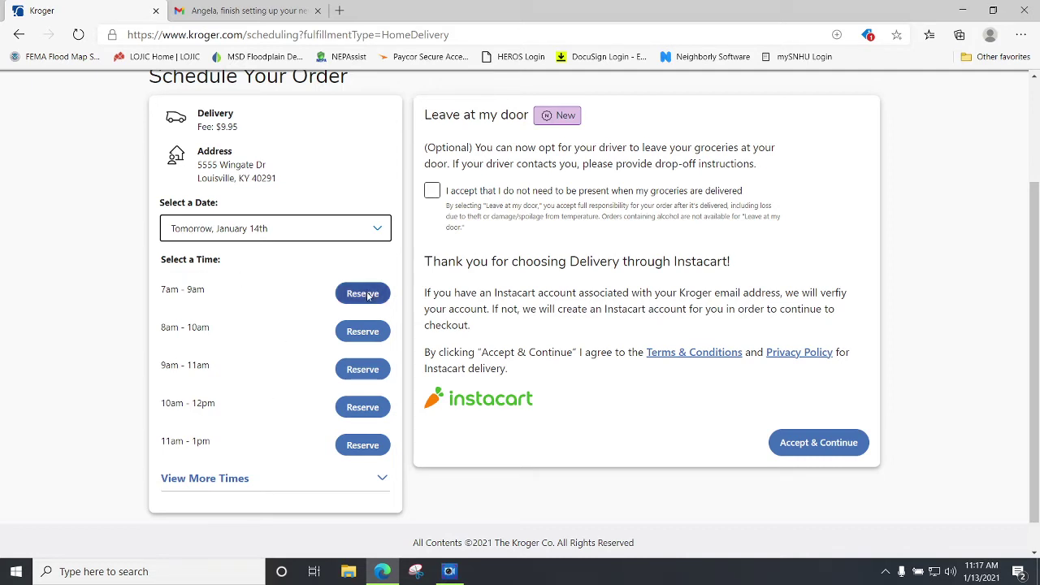
{"action": "left_click", "coordinate": [363, 446]}
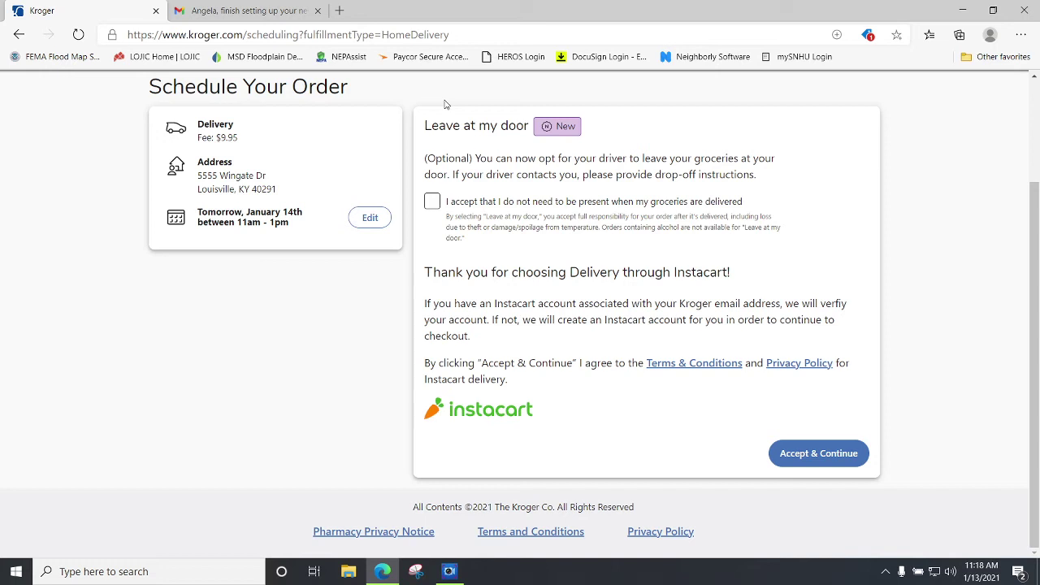
Agree to door drop-off, accept the Instacart terms, and continue to payment.
{"action": "left_click", "coordinate": [439, 204]}
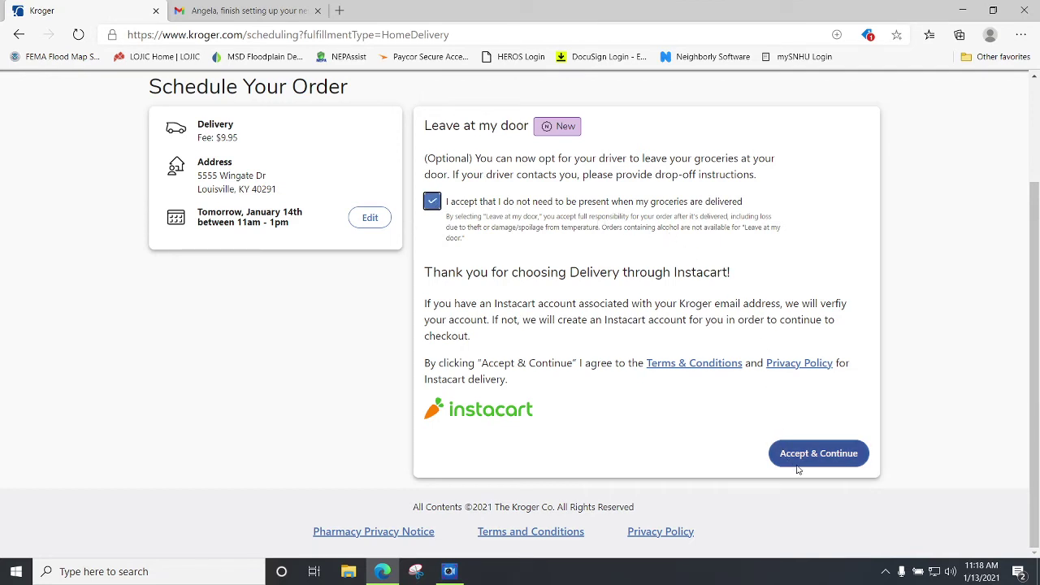
{"action": "left_click", "coordinate": [833, 456]}
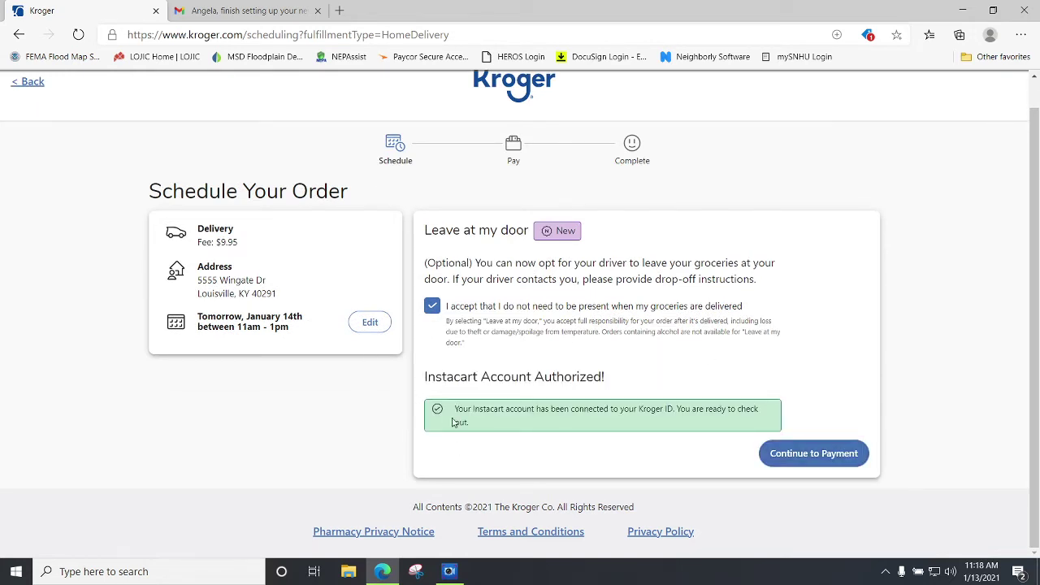
{"action": "left_click", "coordinate": [796, 460]}
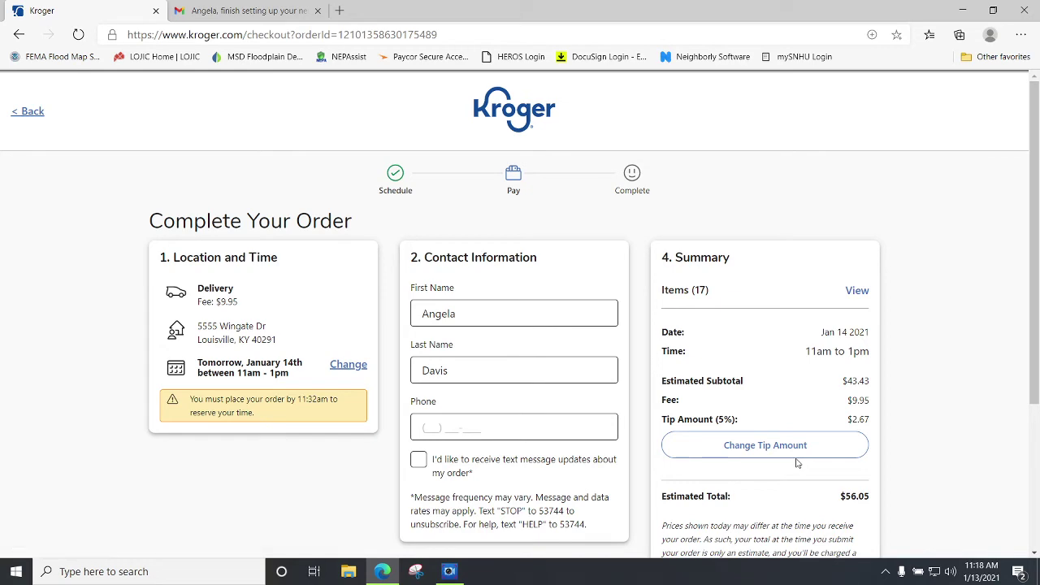
{"action": "scroll", "coordinate": [800, 457], "scroll_direction": "down", "scroll_amount": 3}
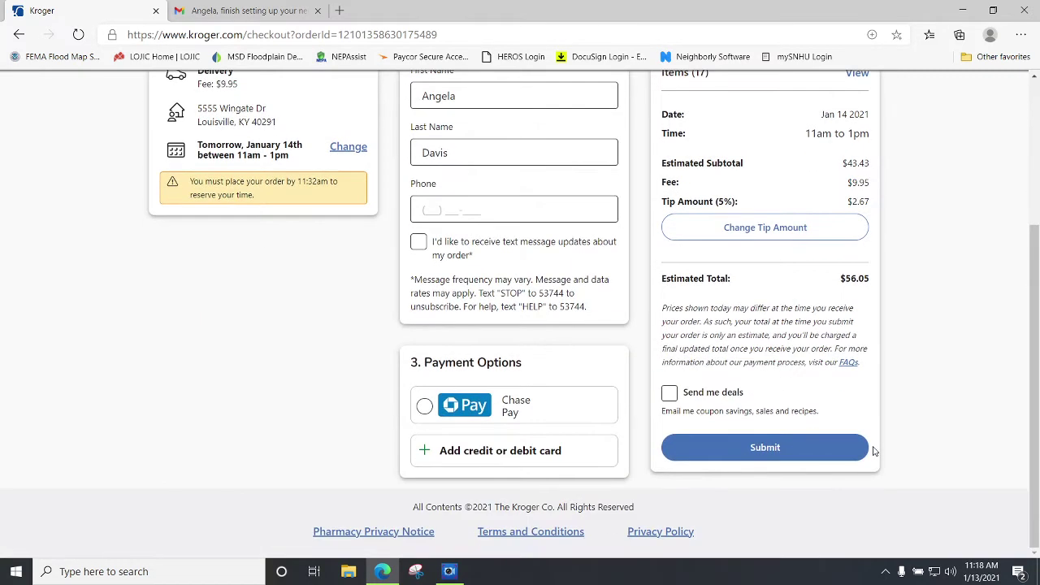
{"action": "scroll", "coordinate": [309, 380], "scroll_direction": "up", "scroll_amount": 2}
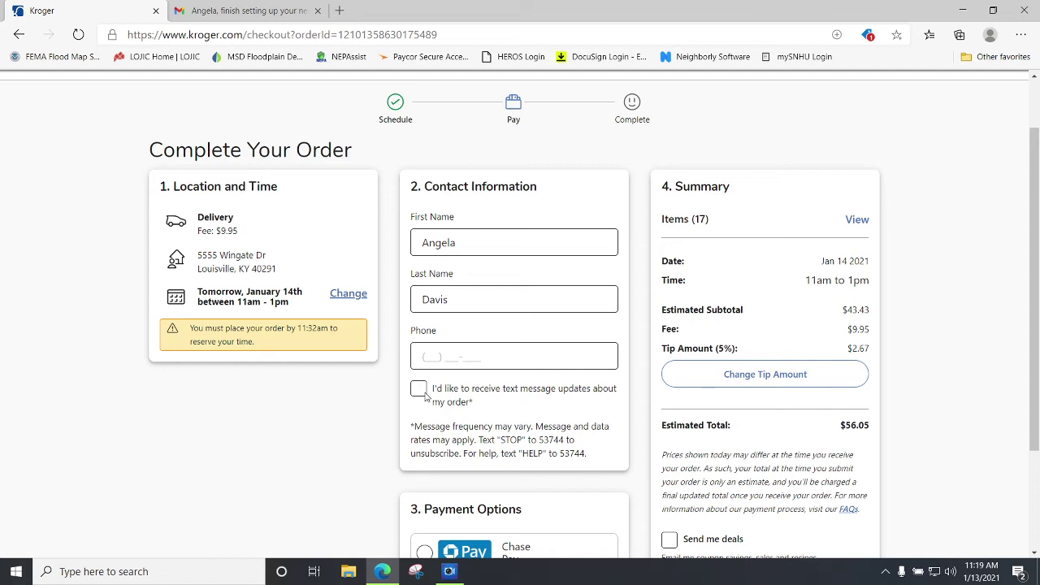
{"action": "scroll", "coordinate": [430, 395], "scroll_direction": "down", "scroll_amount": 2}
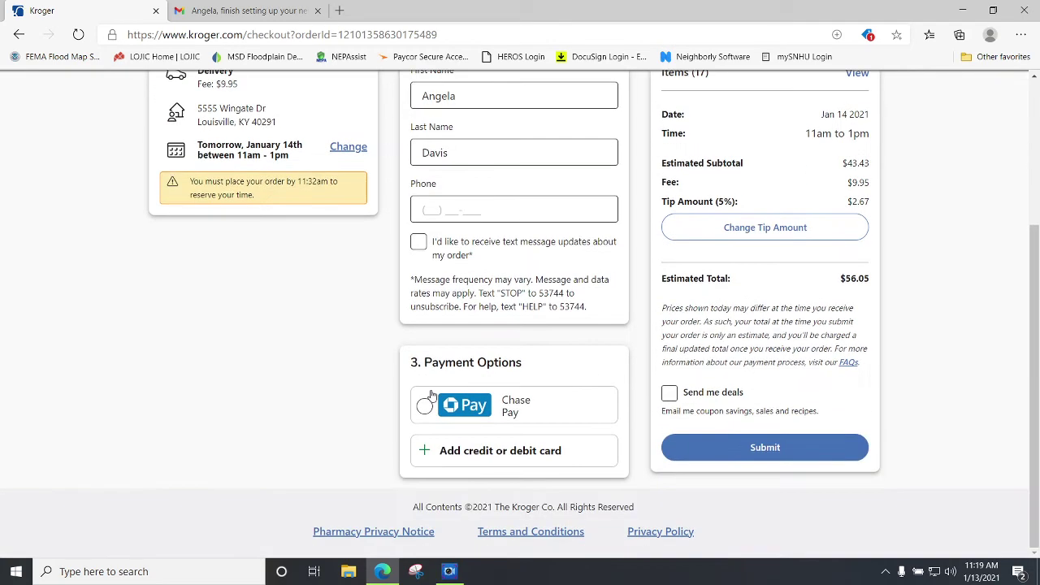
{"action": "left_click", "coordinate": [424, 452]}
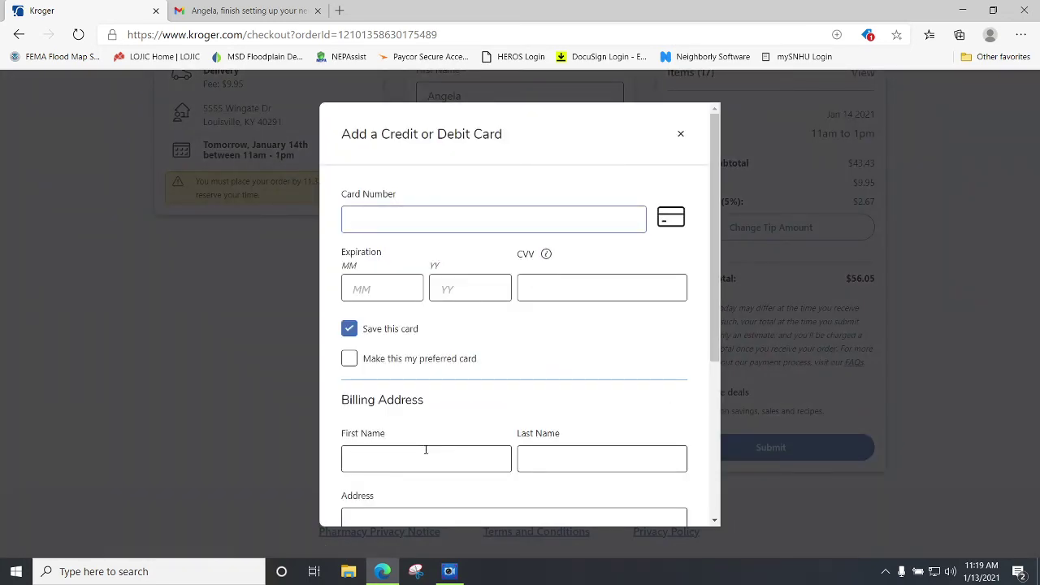
{"action": "scroll", "coordinate": [425, 449], "scroll_direction": "down", "scroll_amount": 3}
{"action": "scroll", "coordinate": [420, 443], "scroll_direction": "up", "scroll_amount": 3}
{"action": "left_click", "coordinate": [681, 133]}
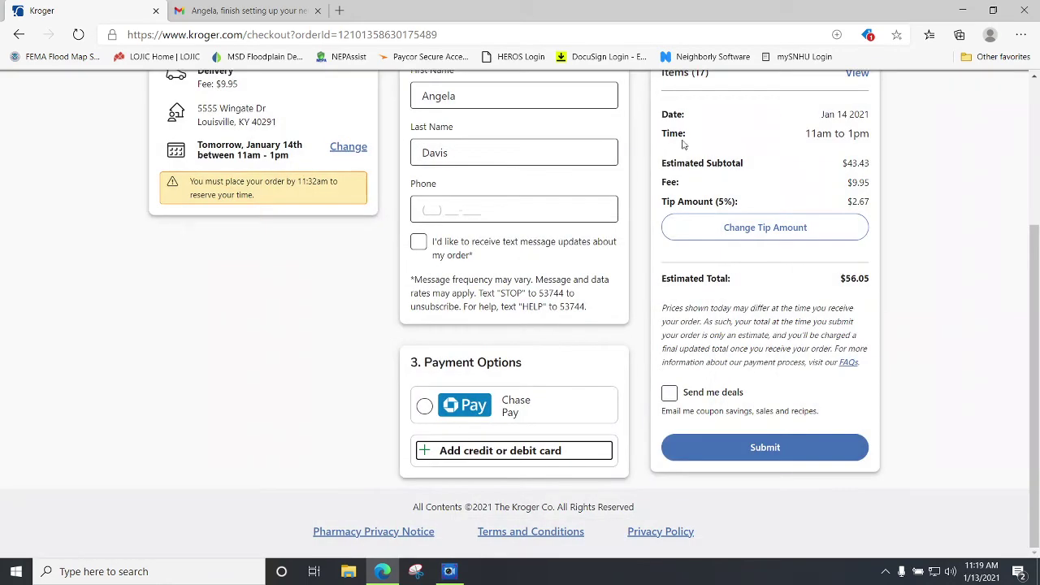
{"action": "scroll", "coordinate": [638, 320], "scroll_direction": "up", "scroll_amount": 3}
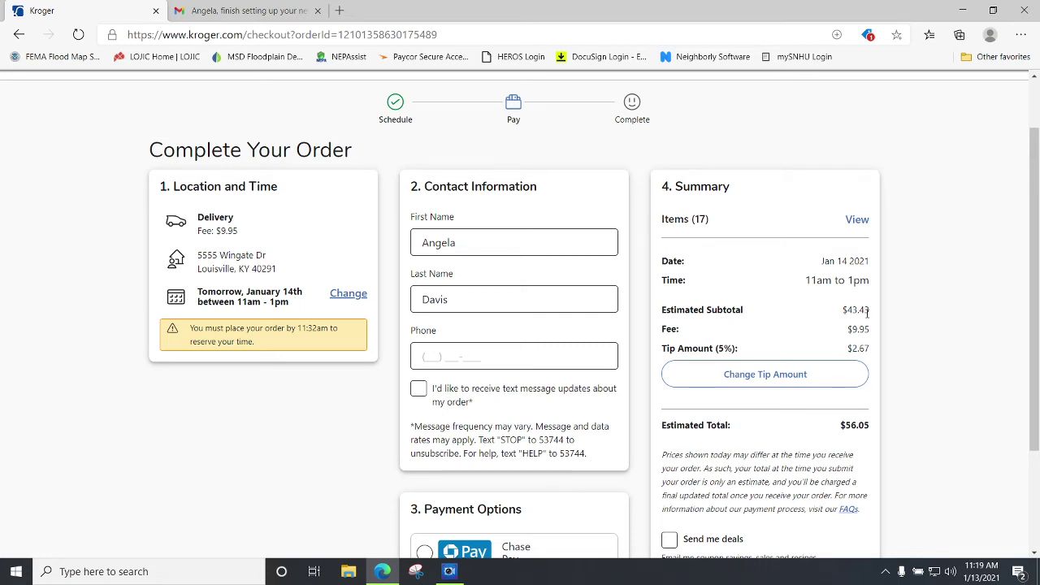
{"action": "left_click_drag", "start_coordinate": [876, 313], "coordinate": [844, 354]}
Change the driver tip from $2.67 to $8.01 (15%) and save it.
{"action": "left_click", "coordinate": [765, 377]}
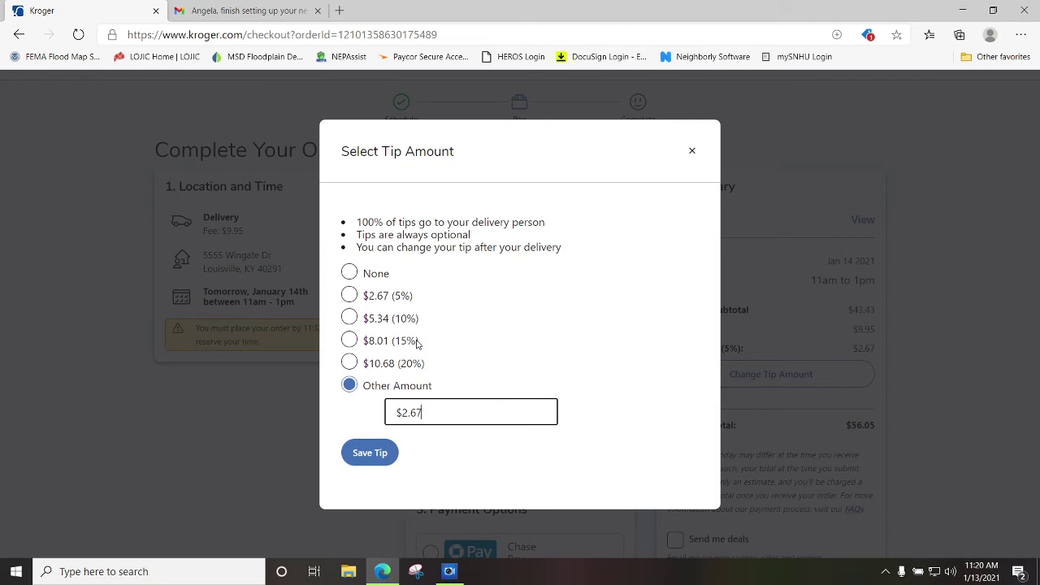
{"action": "left_click", "coordinate": [381, 459]}
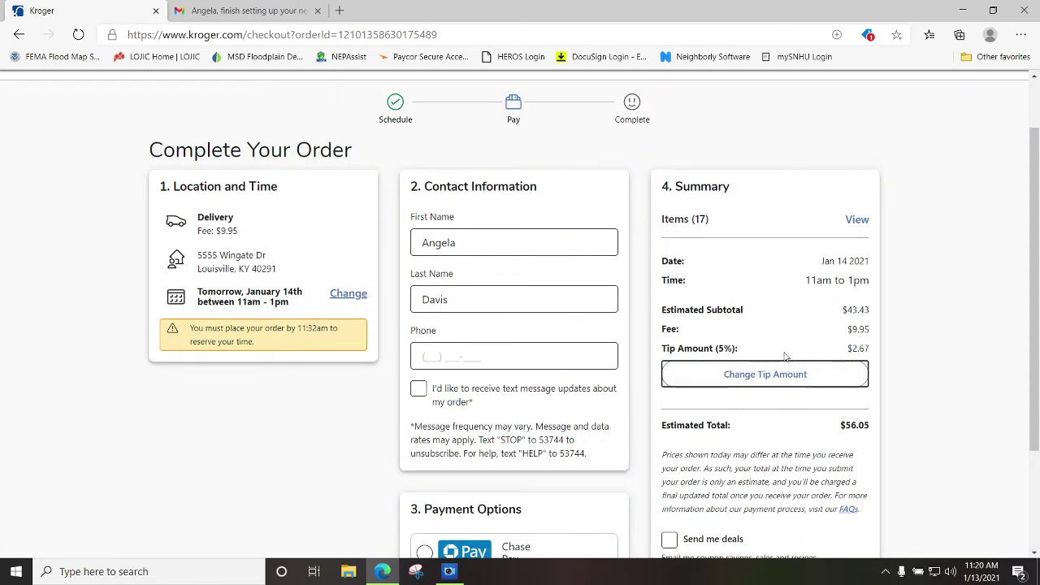
{"action": "left_click", "coordinate": [801, 375]}
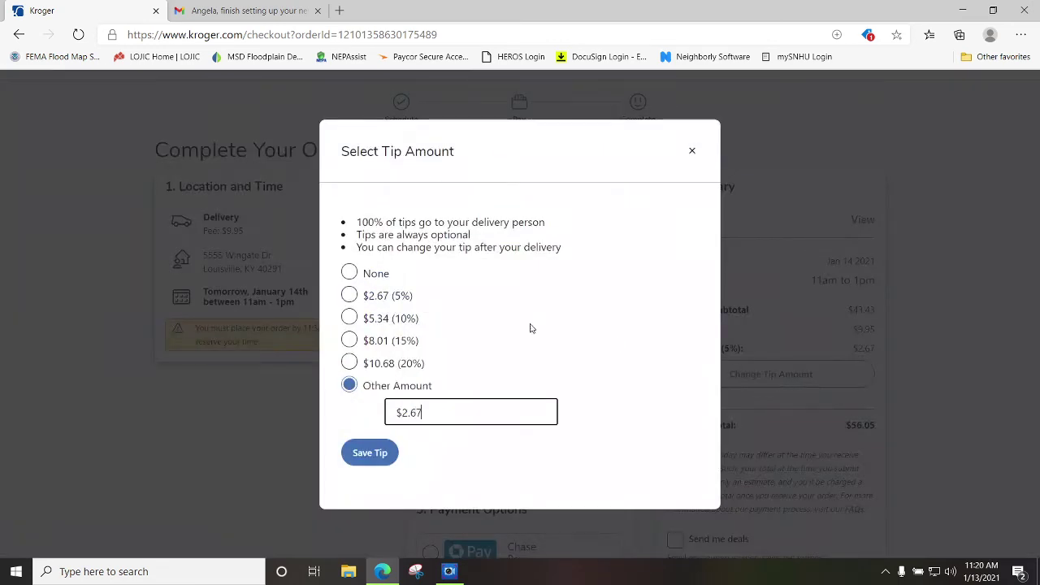
{"action": "left_click", "coordinate": [355, 283]}
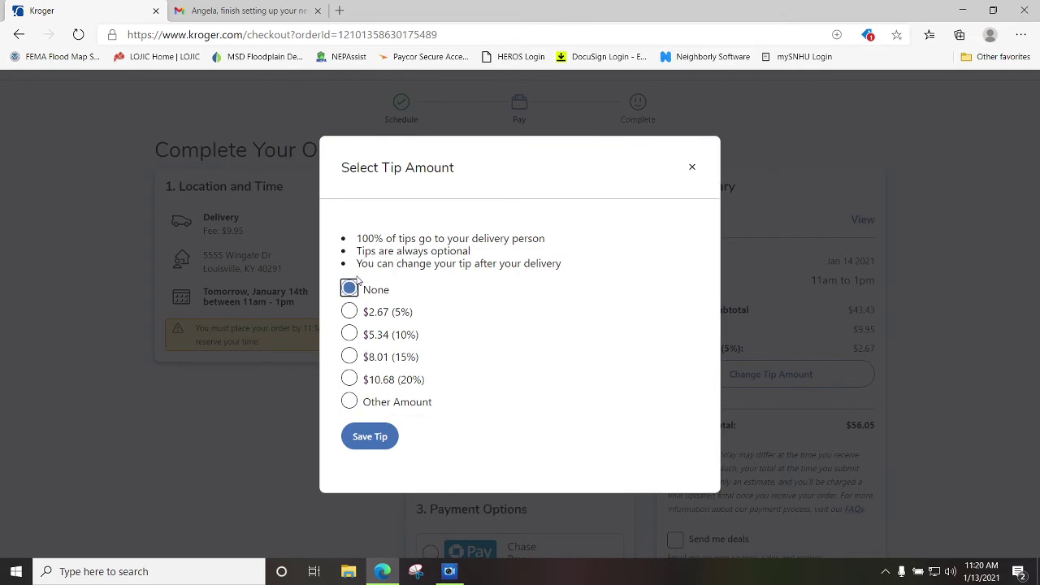
{"action": "left_click", "coordinate": [692, 167]}
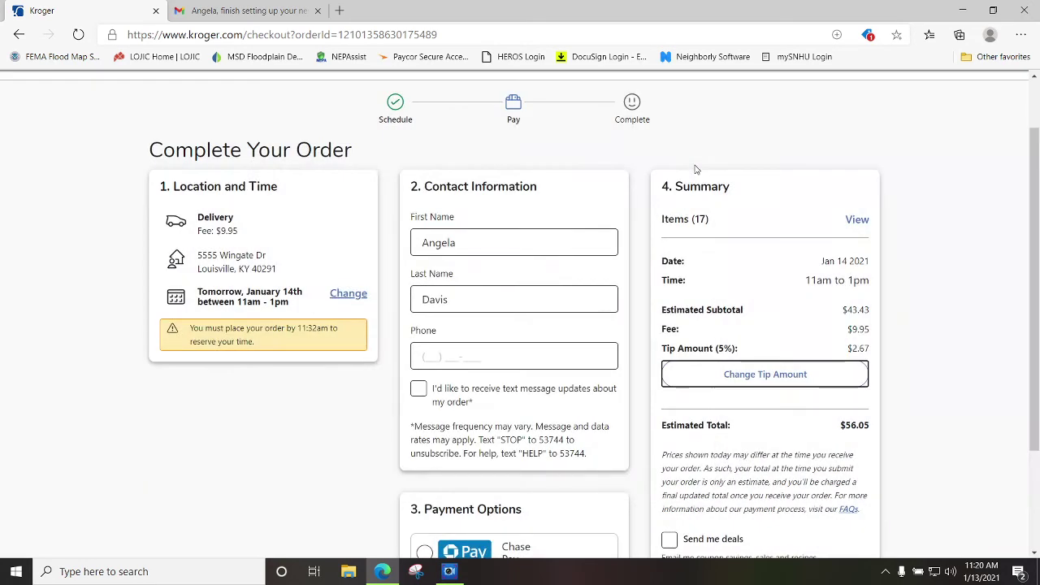
{"action": "left_click", "coordinate": [744, 363]}
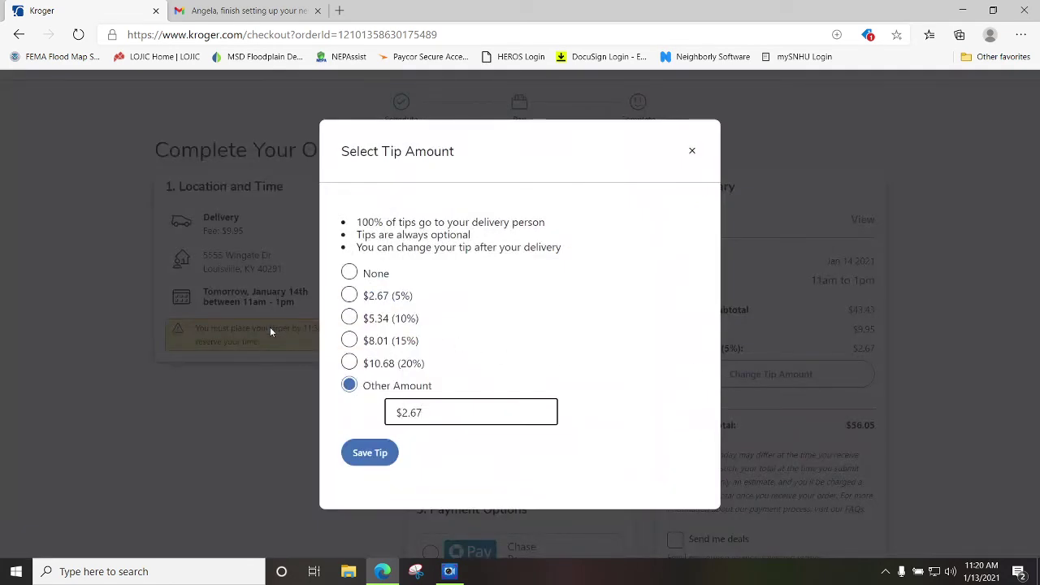
{"action": "left_click", "coordinate": [350, 341]}
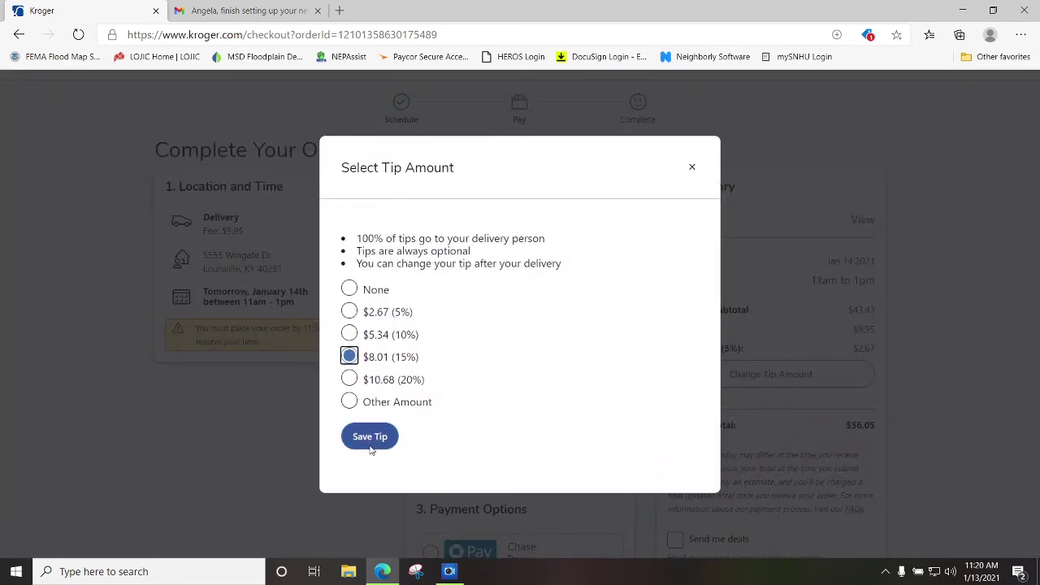
{"action": "left_click", "coordinate": [371, 445]}
Back out of delivery checkout through the Schedule step toward the cart.
{"action": "scroll", "coordinate": [826, 361], "scroll_direction": "down", "scroll_amount": 3}
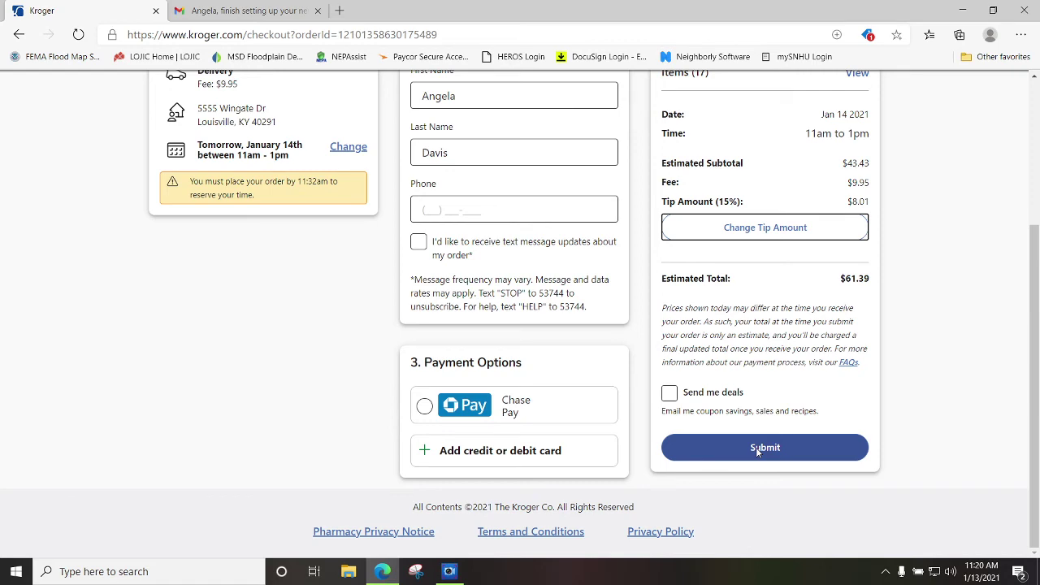
{"action": "scroll", "coordinate": [739, 316], "scroll_direction": "up", "scroll_amount": 3}
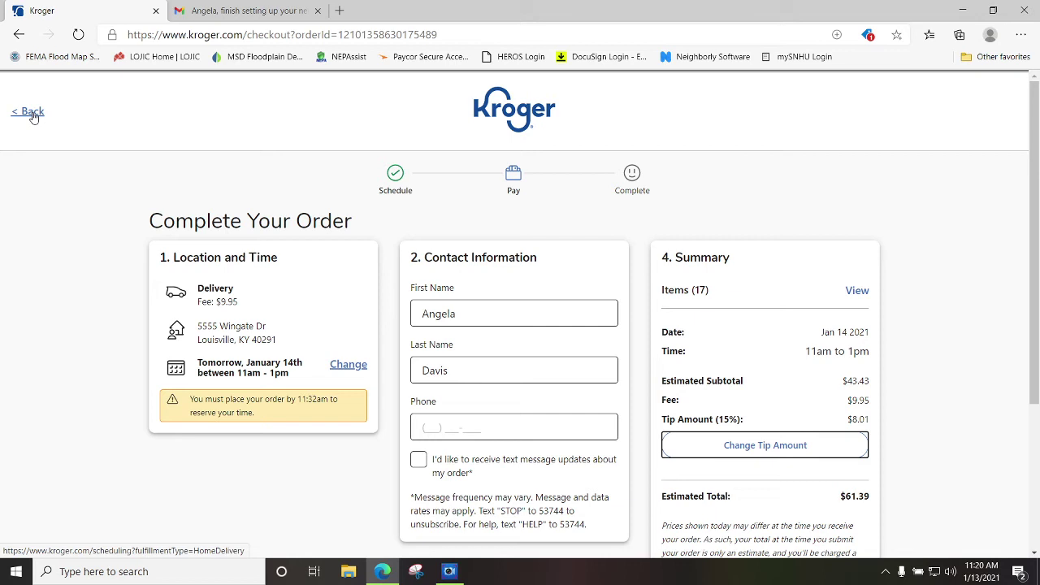
{"action": "left_click", "coordinate": [33, 116]}
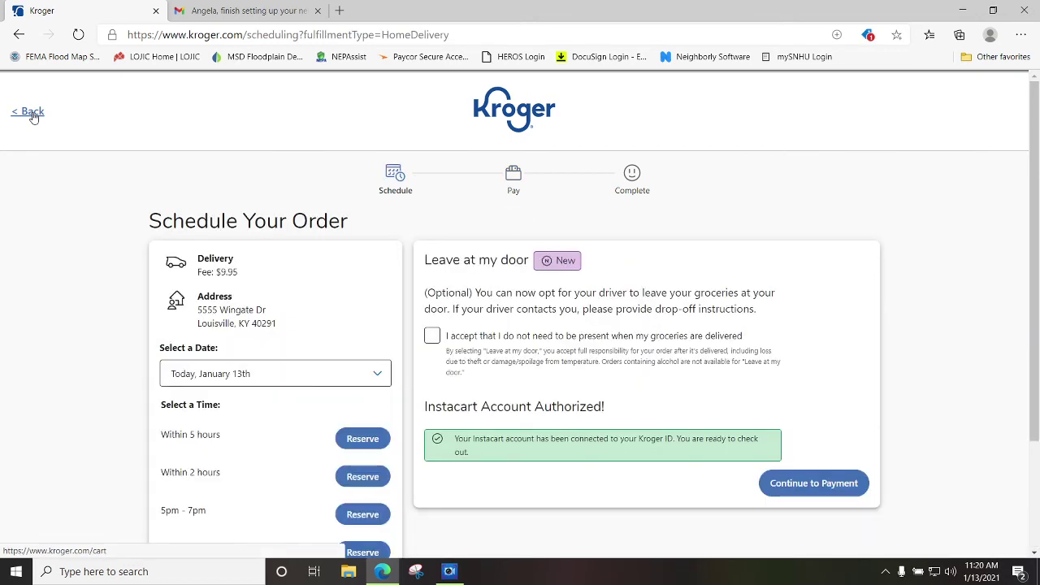
{"action": "left_click", "coordinate": [33, 116]}
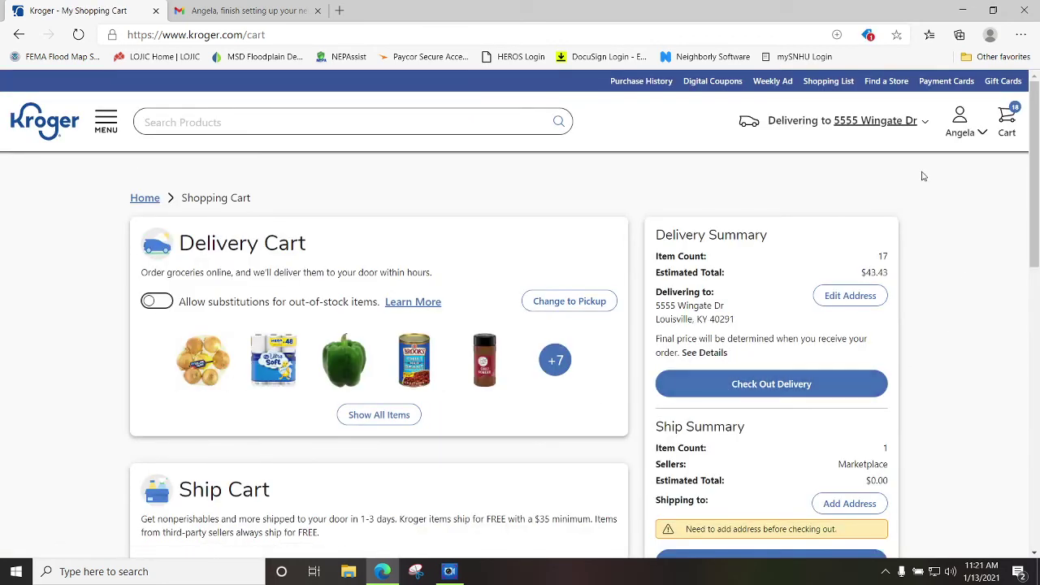
Switch to Pickup and start shopping at the Cedar Springs store.
{"action": "left_click", "coordinate": [928, 130]}
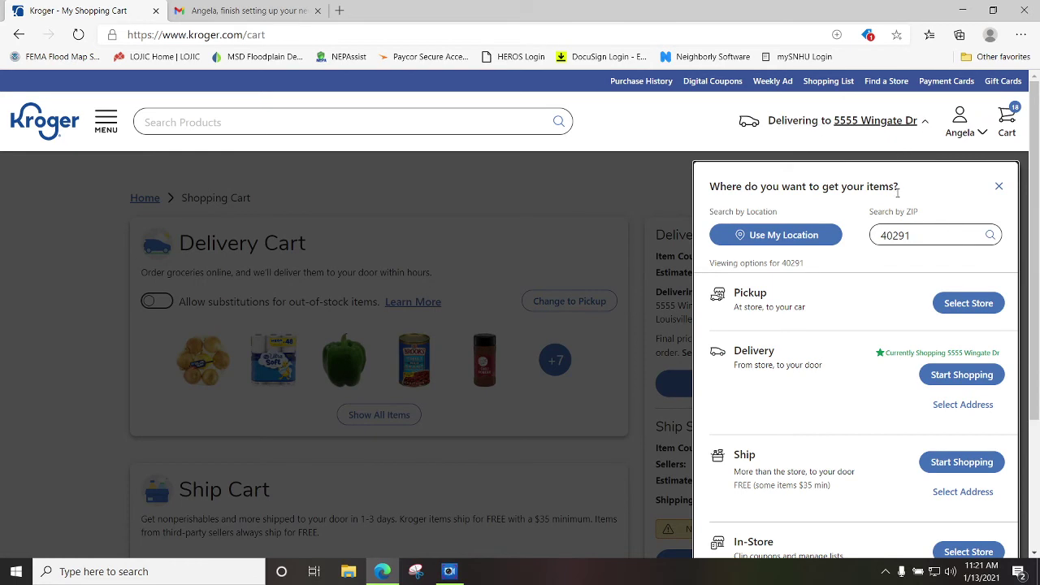
{"action": "left_click", "coordinate": [967, 305]}
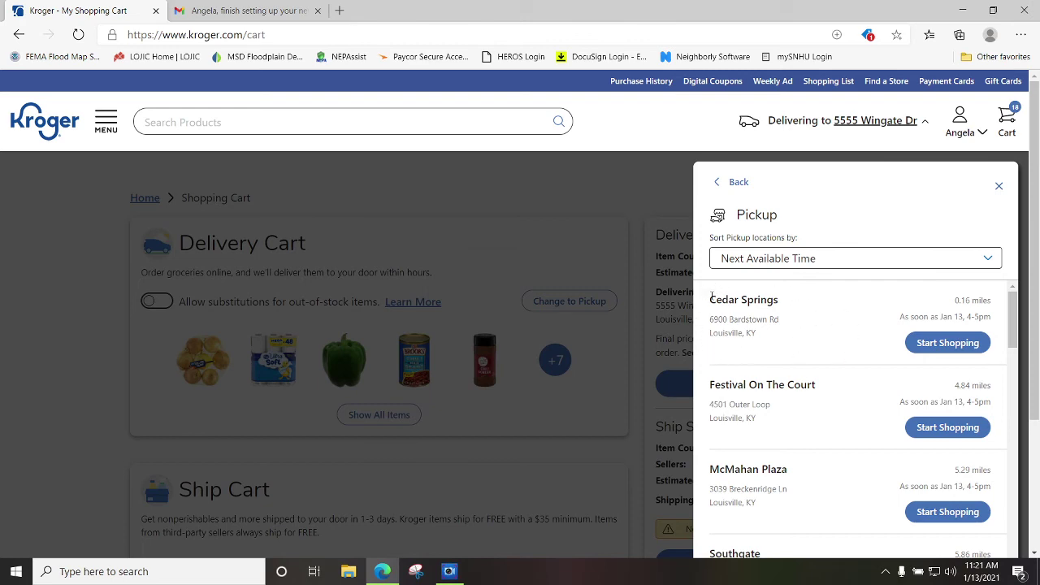
{"action": "left_click", "coordinate": [947, 343]}
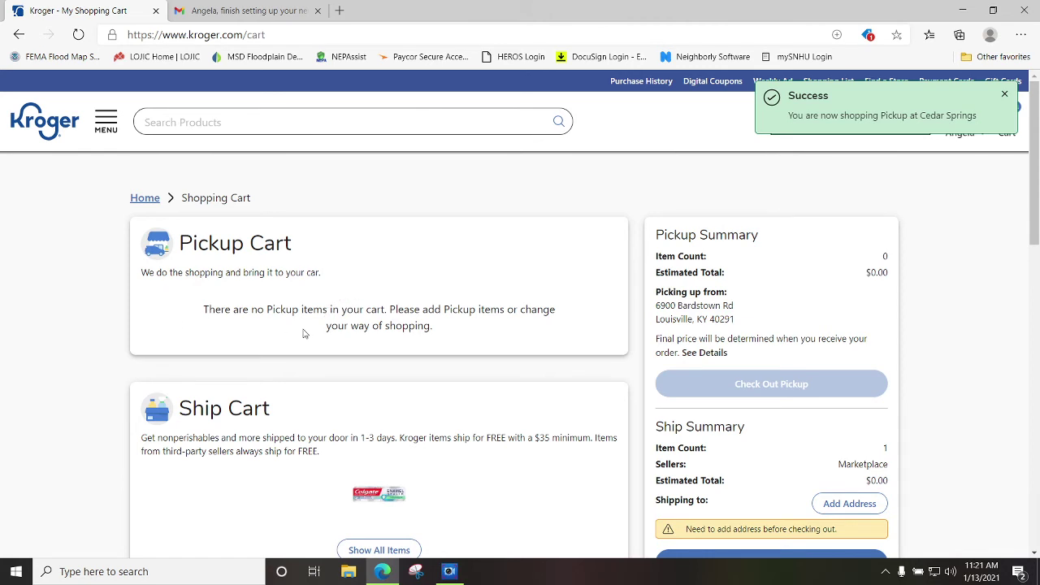
{"action": "left_click", "coordinate": [1004, 95]}
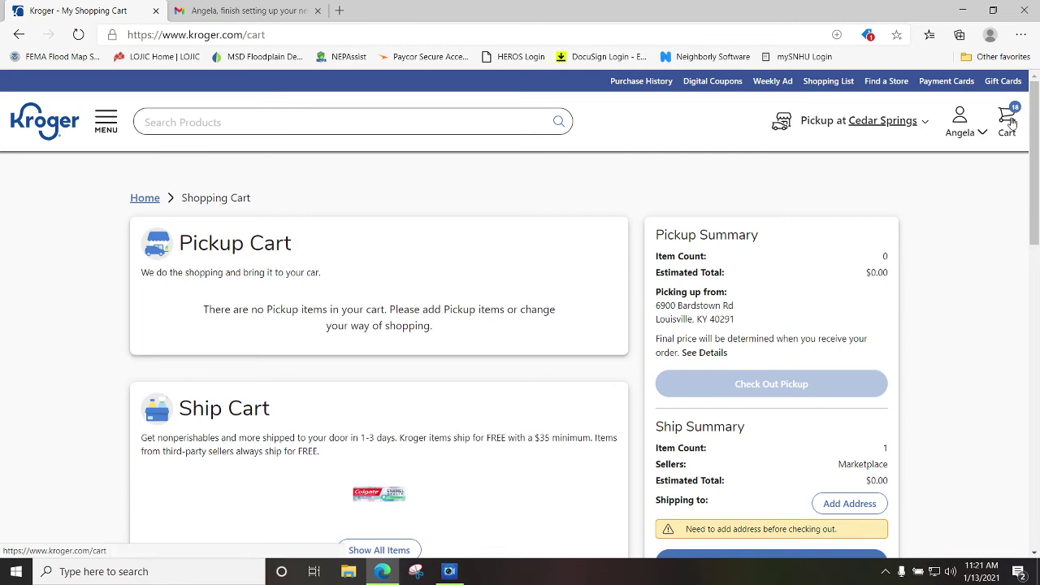
Convert the 17-item Delivery Cart to the Cedar Springs pickup cart.
{"action": "scroll", "coordinate": [547, 390], "scroll_direction": "down", "scroll_amount": 3}
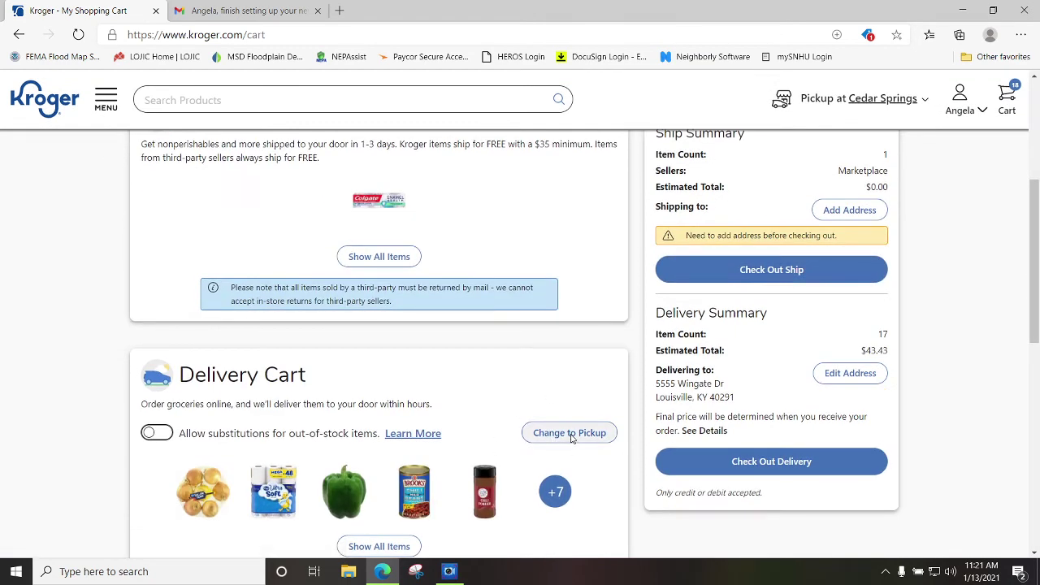
{"action": "scroll", "coordinate": [77, 304], "scroll_direction": "up", "scroll_amount": 4}
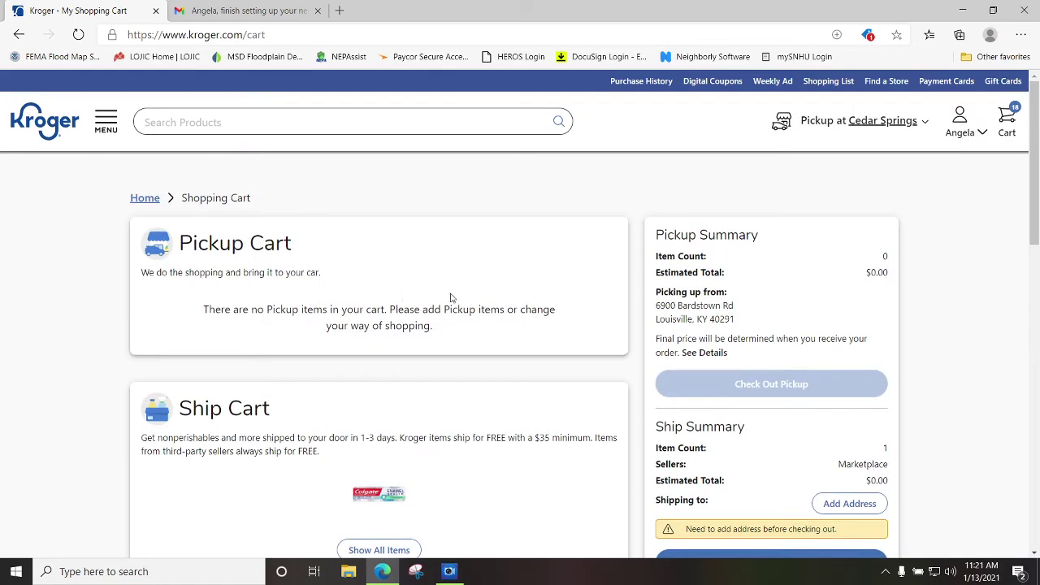
{"action": "scroll", "coordinate": [552, 358], "scroll_direction": "down", "scroll_amount": 3}
{"action": "scroll", "coordinate": [536, 346], "scroll_direction": "down", "scroll_amount": 2}
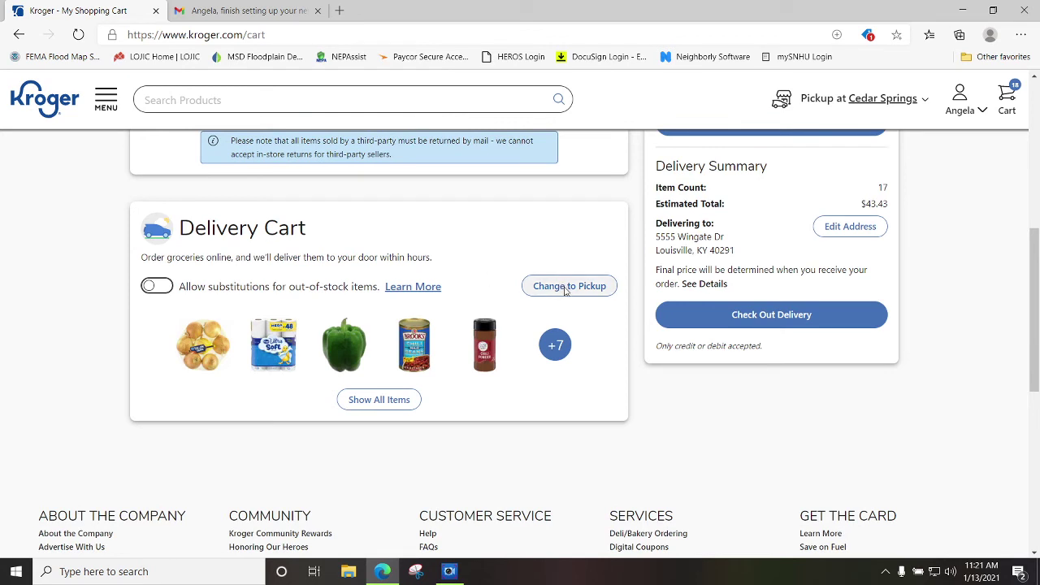
{"action": "left_click", "coordinate": [567, 290]}
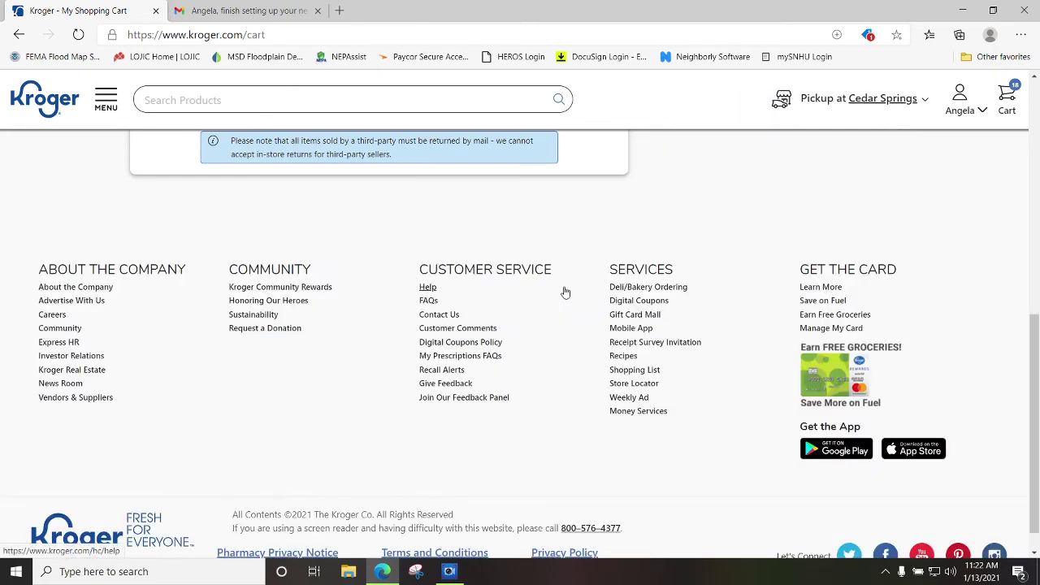
{"action": "scroll", "coordinate": [565, 292], "scroll_direction": "up", "scroll_amount": 10}
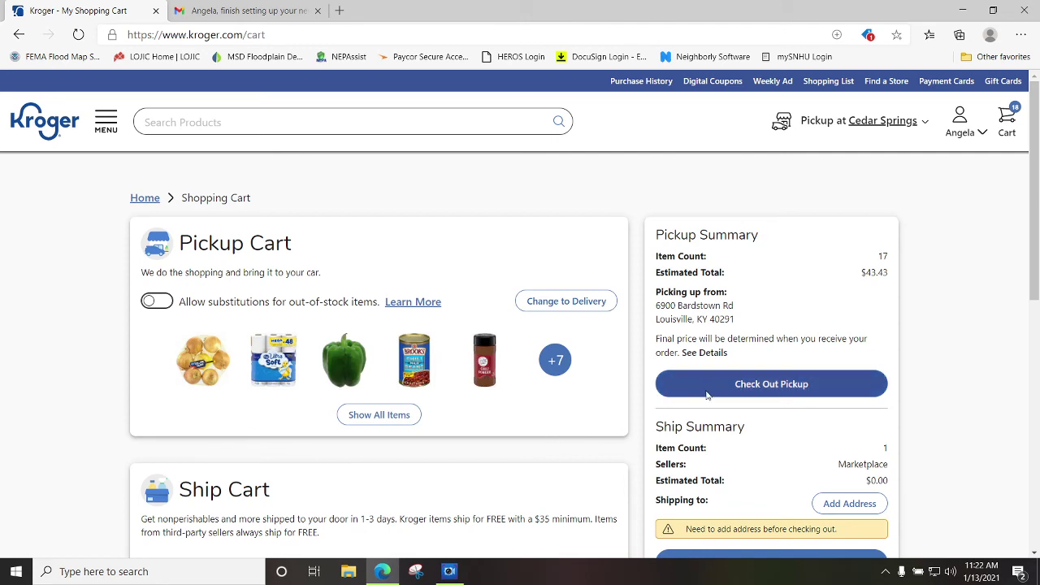
Check out for pickup, reserve today's 4pm–5pm slot, and continue to payment.
{"action": "left_click", "coordinate": [756, 388]}
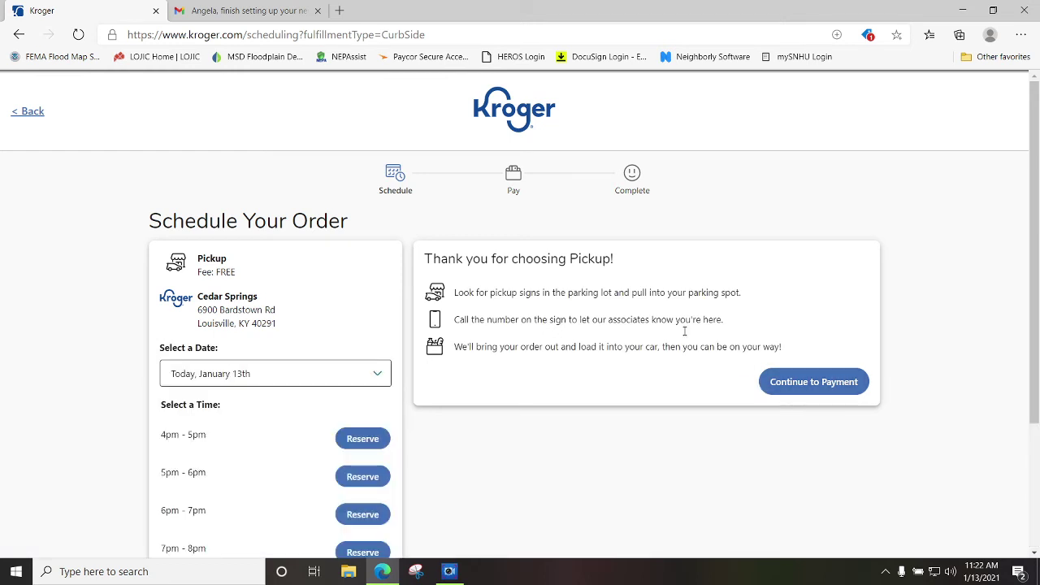
{"action": "left_click", "coordinate": [358, 439]}
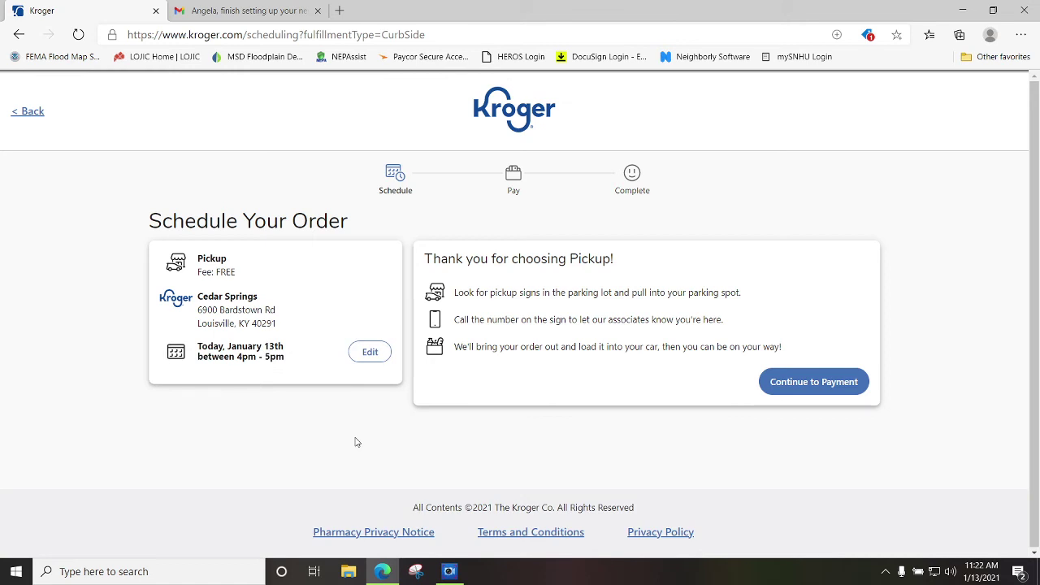
{"action": "left_click", "coordinate": [807, 385]}
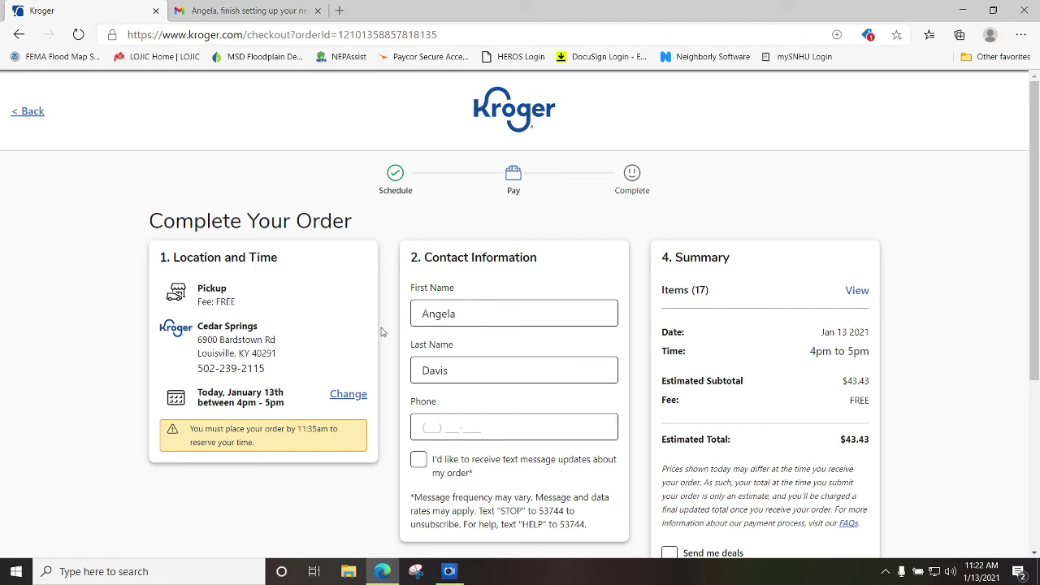
Back out of pickup checkout twice to return to the cart.
{"action": "scroll", "coordinate": [596, 367], "scroll_direction": "down", "scroll_amount": 2}
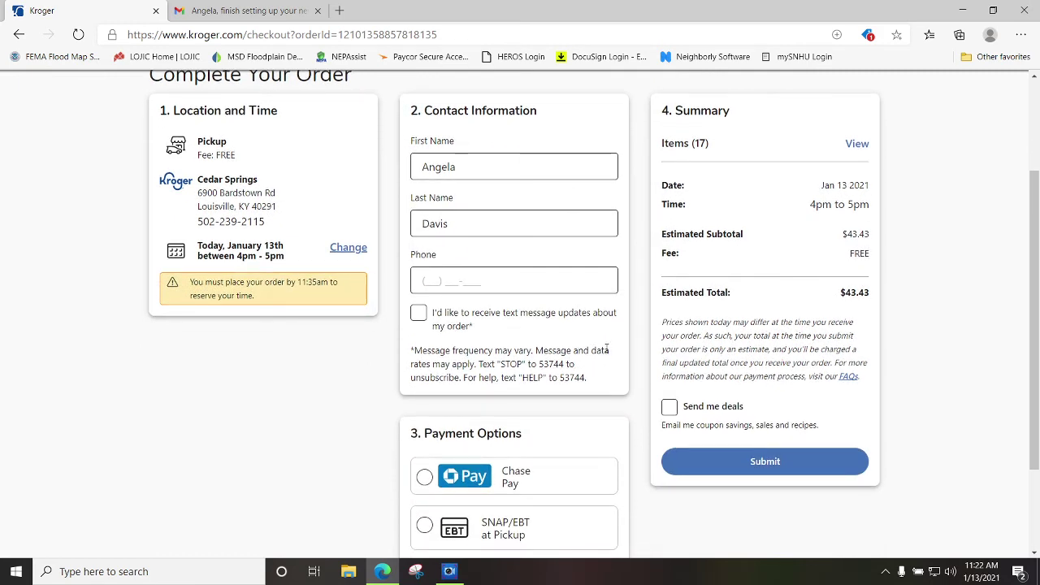
{"action": "scroll", "coordinate": [607, 349], "scroll_direction": "up", "scroll_amount": 2}
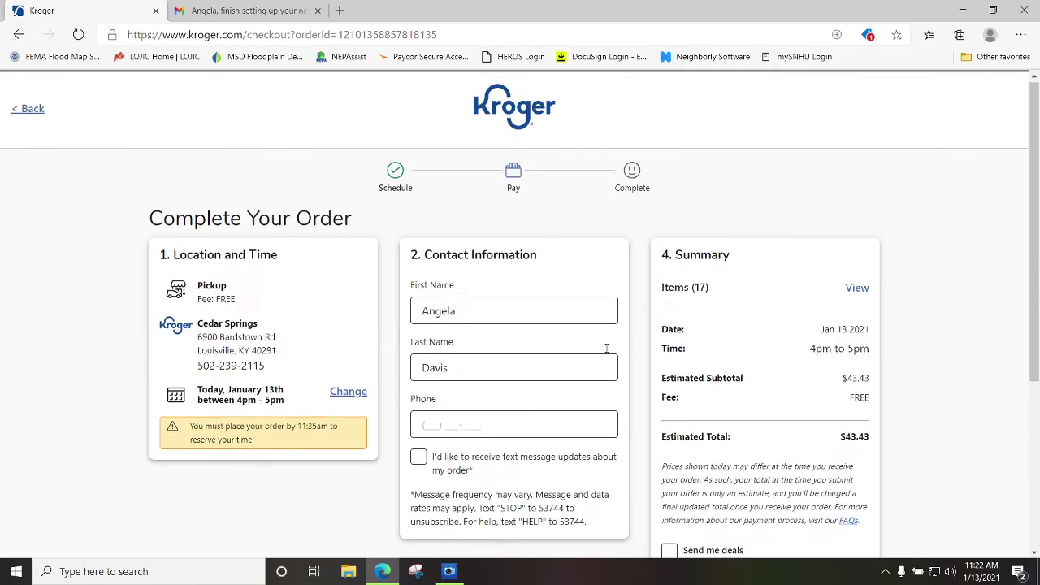
{"action": "left_click", "coordinate": [39, 117]}
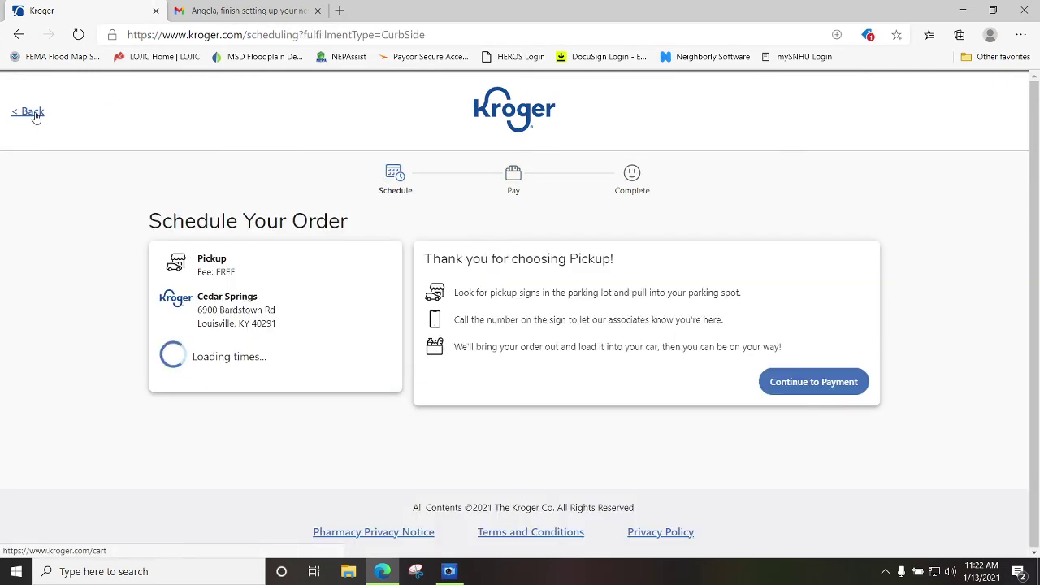
{"action": "left_click", "coordinate": [33, 112]}
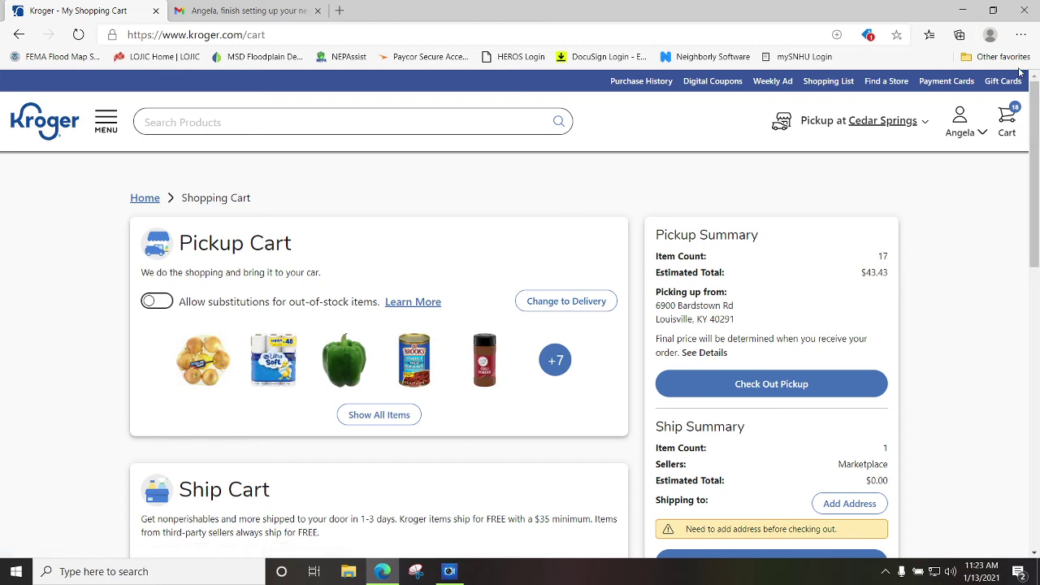
Go to the Digital Coupons page from the header.
{"action": "scroll", "coordinate": [273, 283], "scroll_direction": "down", "scroll_amount": 3}
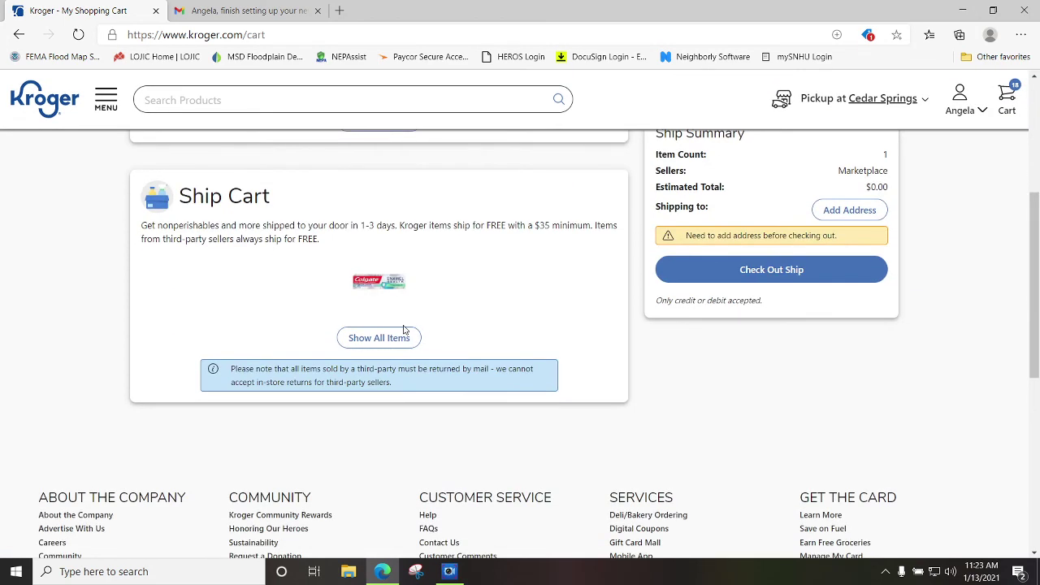
{"action": "scroll", "coordinate": [467, 308], "scroll_direction": "up", "scroll_amount": 3}
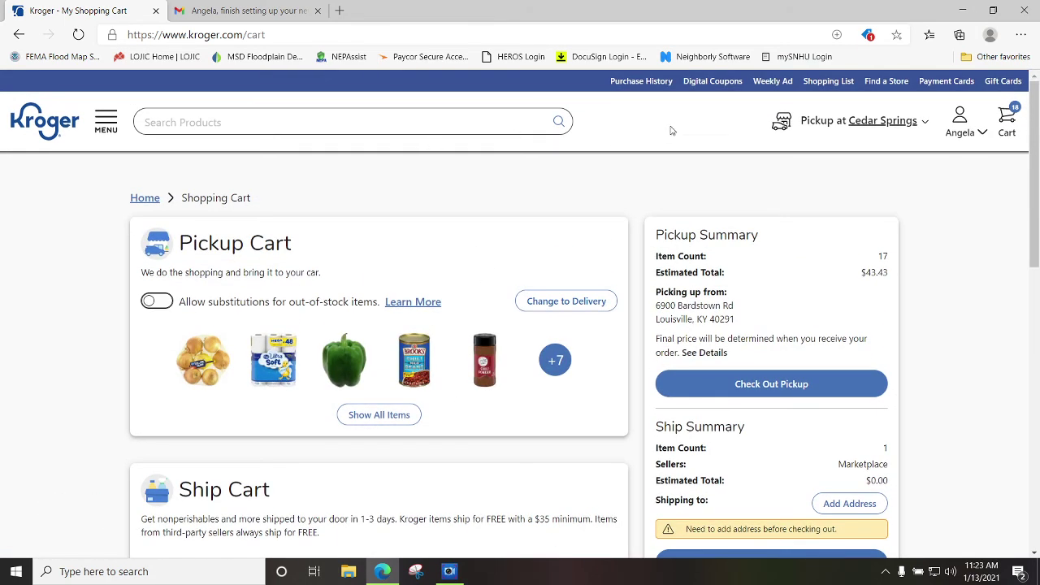
{"action": "left_click", "coordinate": [702, 85]}
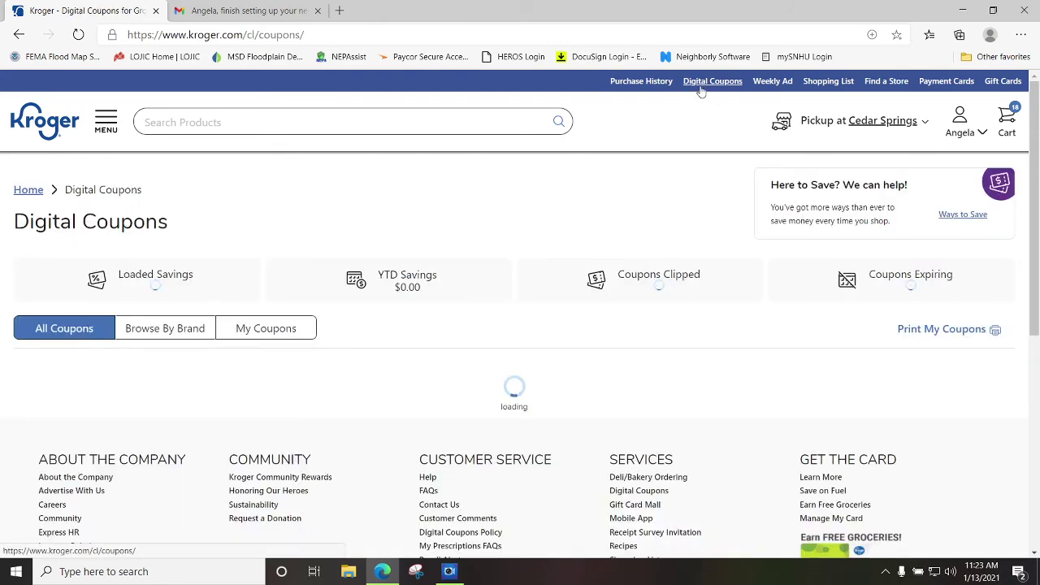
Clip the Hidden Valley, Crest, Prego and Cottonelle coupons.
{"action": "scroll", "coordinate": [585, 449], "scroll_direction": "down", "scroll_amount": 5}
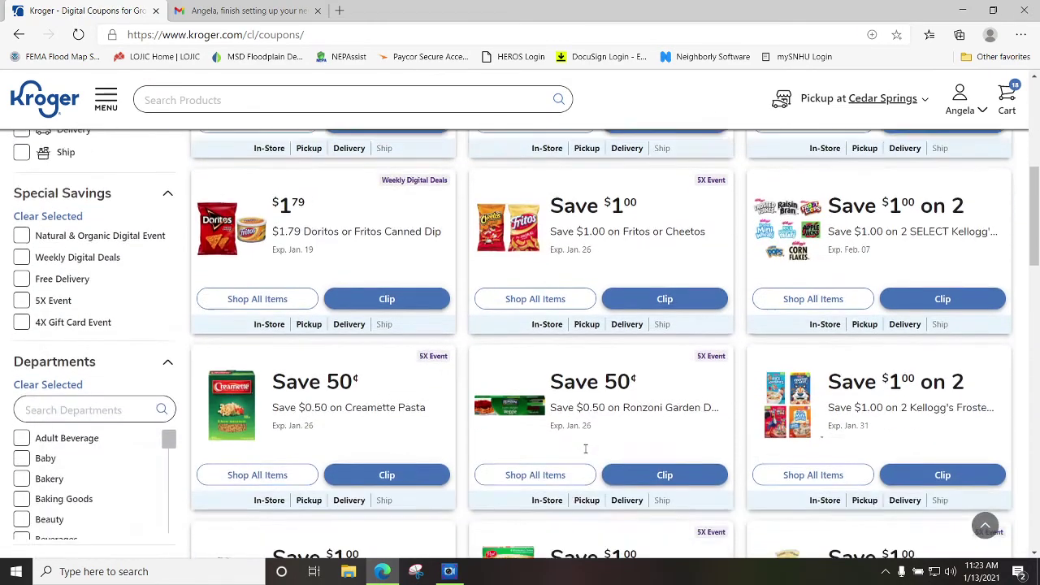
{"action": "scroll", "coordinate": [585, 448], "scroll_direction": "down", "scroll_amount": 5}
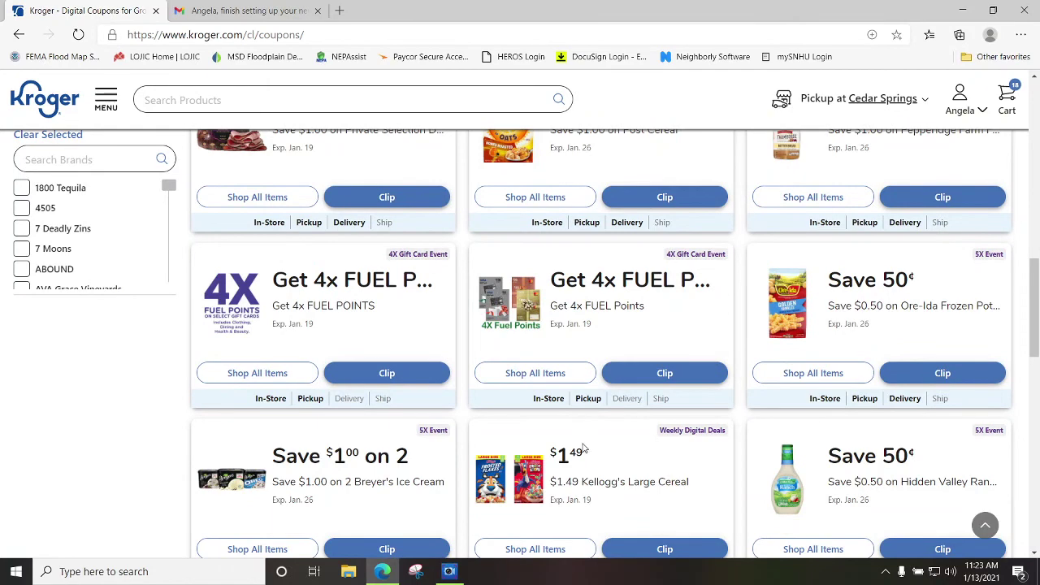
{"action": "scroll", "coordinate": [585, 448], "scroll_direction": "down", "scroll_amount": 3}
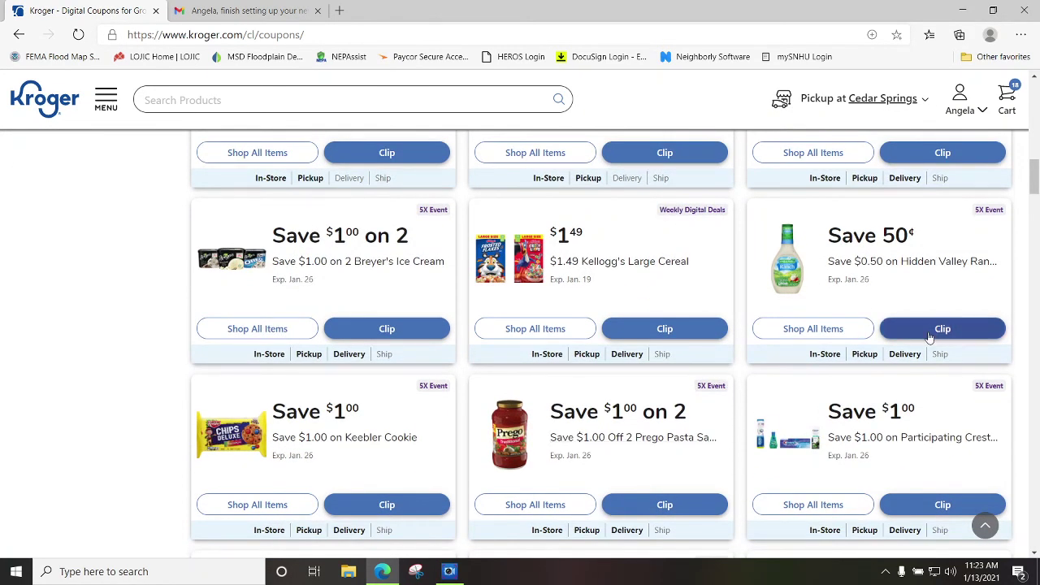
{"action": "left_click", "coordinate": [931, 337]}
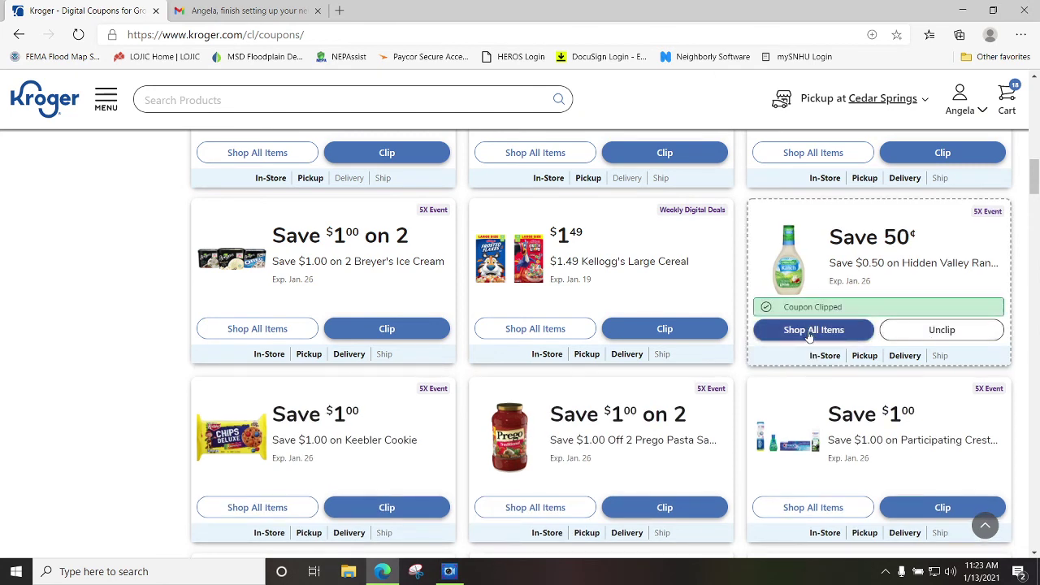
{"action": "left_click", "coordinate": [911, 515]}
{"action": "left_click", "coordinate": [664, 508]}
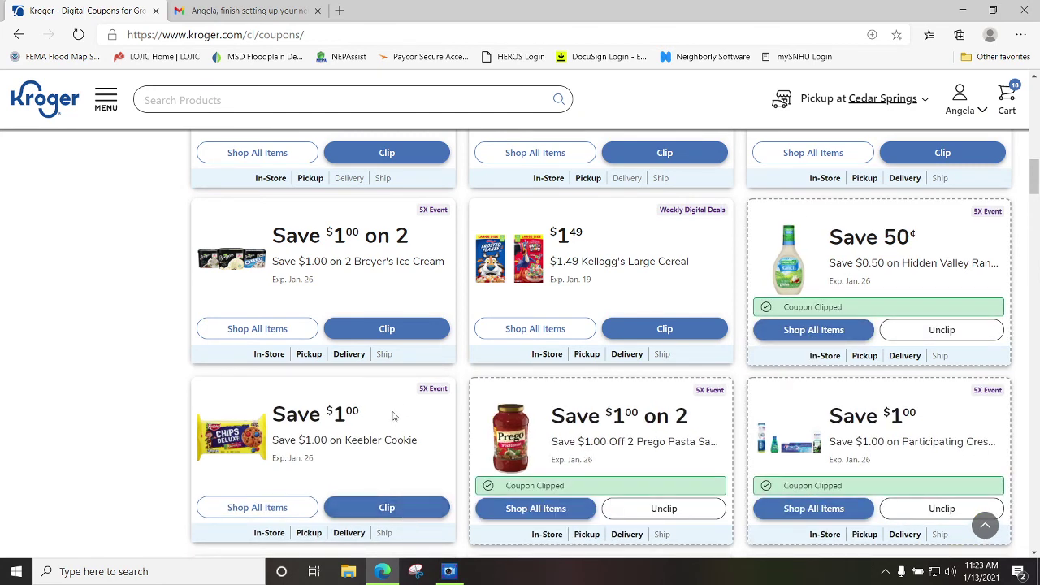
{"action": "scroll", "coordinate": [393, 416], "scroll_direction": "down", "scroll_amount": 3}
{"action": "left_click", "coordinate": [386, 393]}
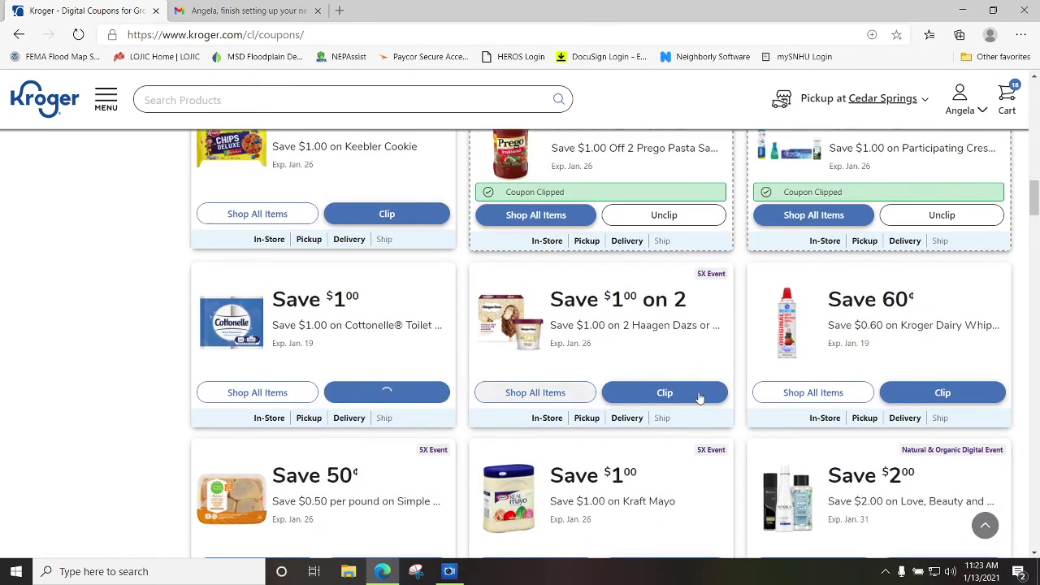
Scroll further down through the remaining coupon list.
{"action": "scroll", "coordinate": [611, 382], "scroll_direction": "down", "scroll_amount": 3}
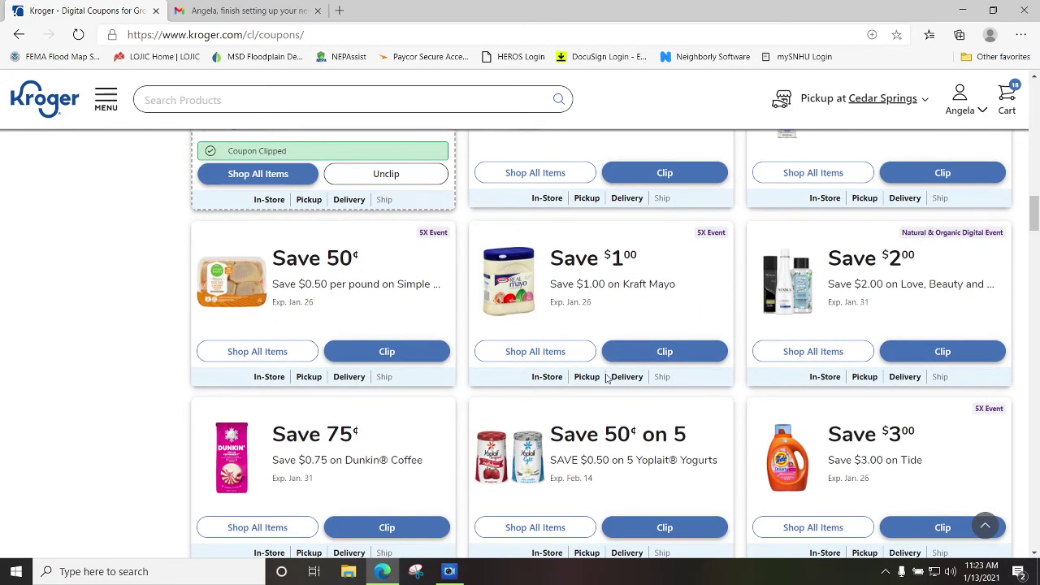
{"action": "scroll", "coordinate": [609, 381], "scroll_direction": "down", "scroll_amount": 2}
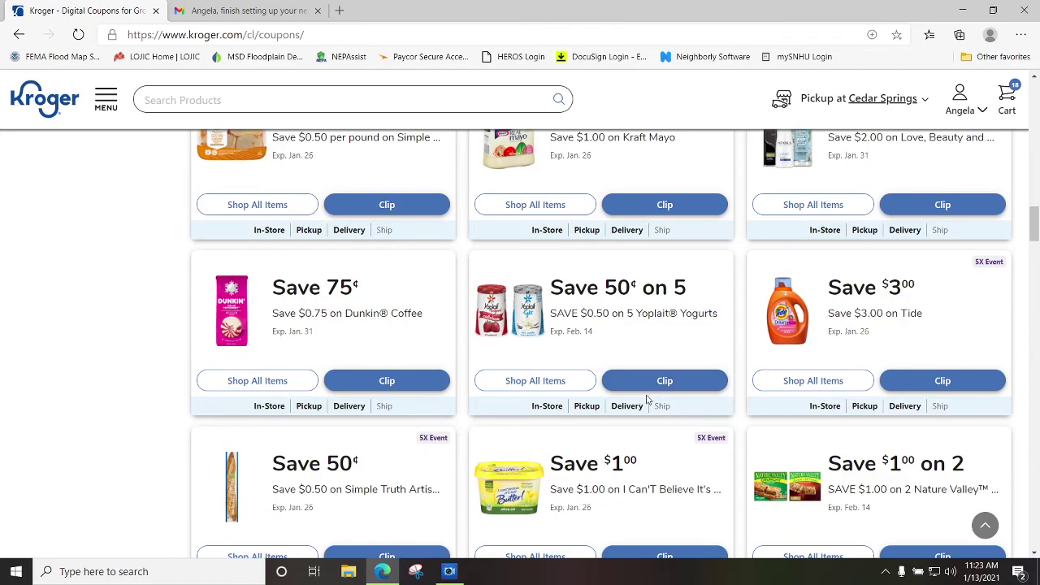
{"action": "scroll", "coordinate": [648, 398], "scroll_direction": "down", "scroll_amount": 3}
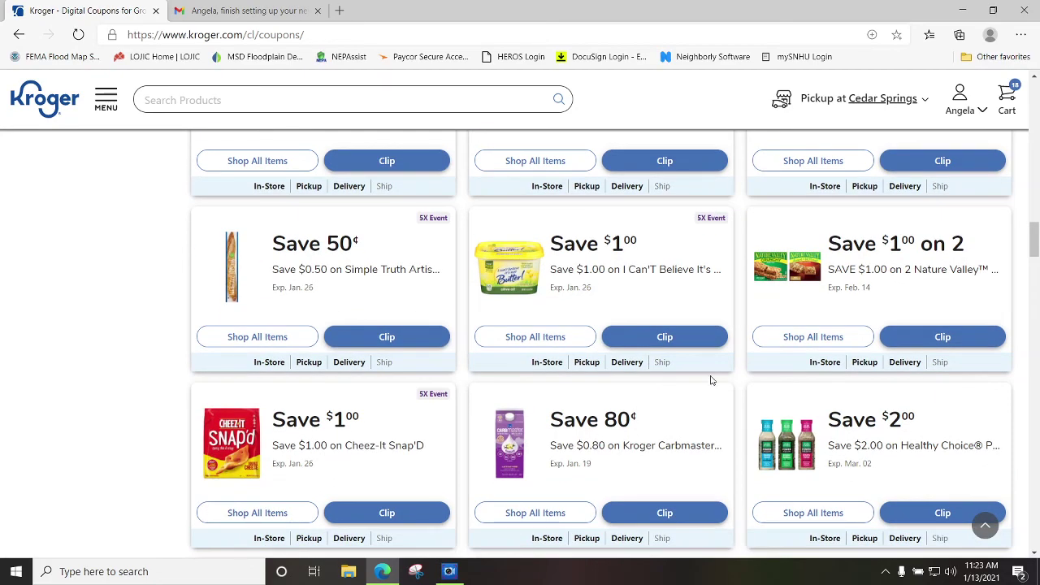
{"action": "scroll", "coordinate": [711, 379], "scroll_direction": "down", "scroll_amount": 3}
{"action": "scroll", "coordinate": [720, 366], "scroll_direction": "down", "scroll_amount": 3}
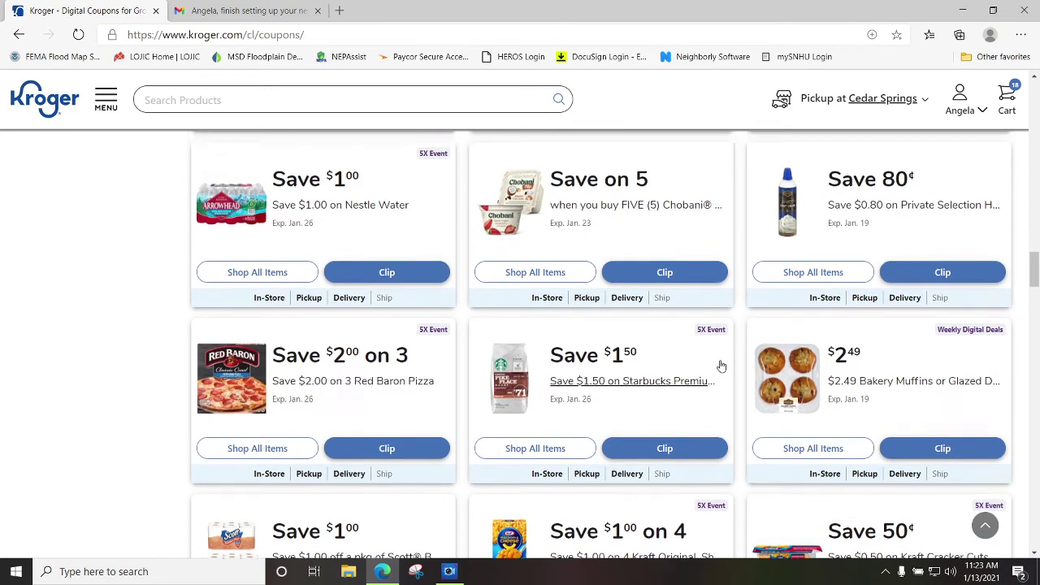
{"action": "scroll", "coordinate": [698, 365], "scroll_direction": "down", "scroll_amount": 10}
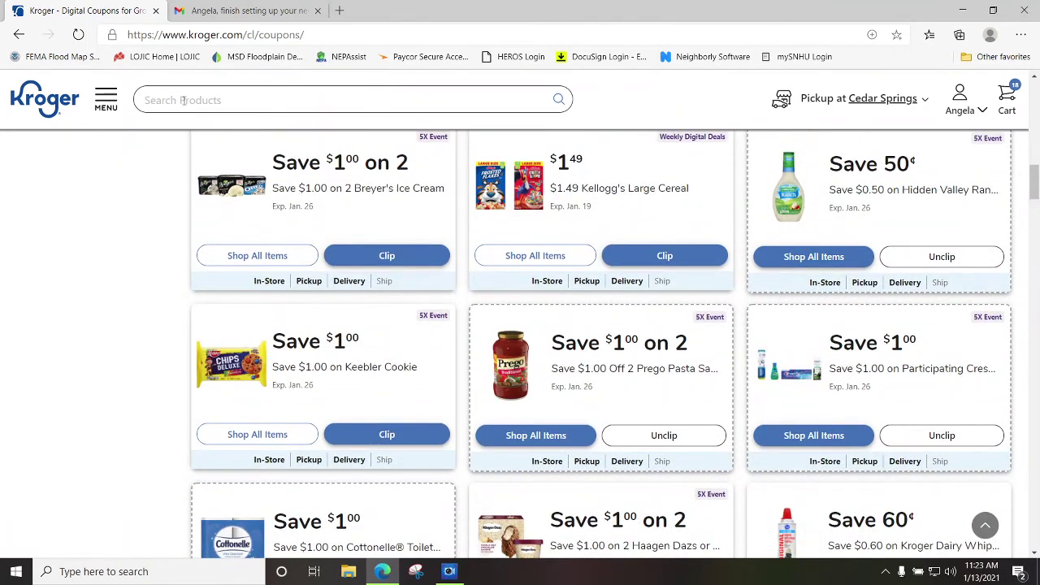
Search 'cat food' and add the 3.15 lb Meow Mix to the cart.
{"action": "left_click", "coordinate": [182, 100]}
{"action": "type", "text": "cat fo"}
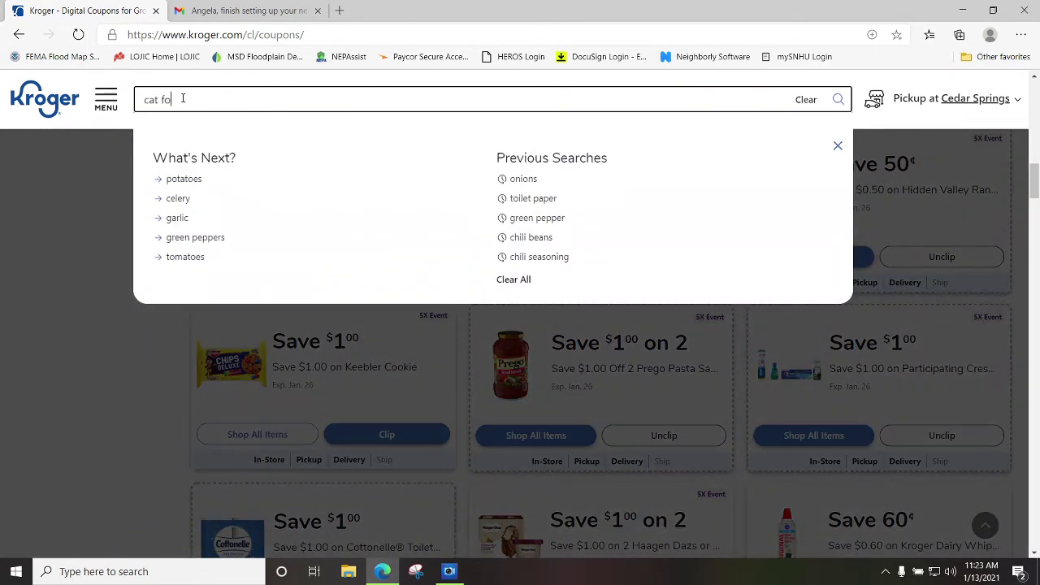
{"action": "type", "text": "od"}
{"action": "key", "text": "Return"}
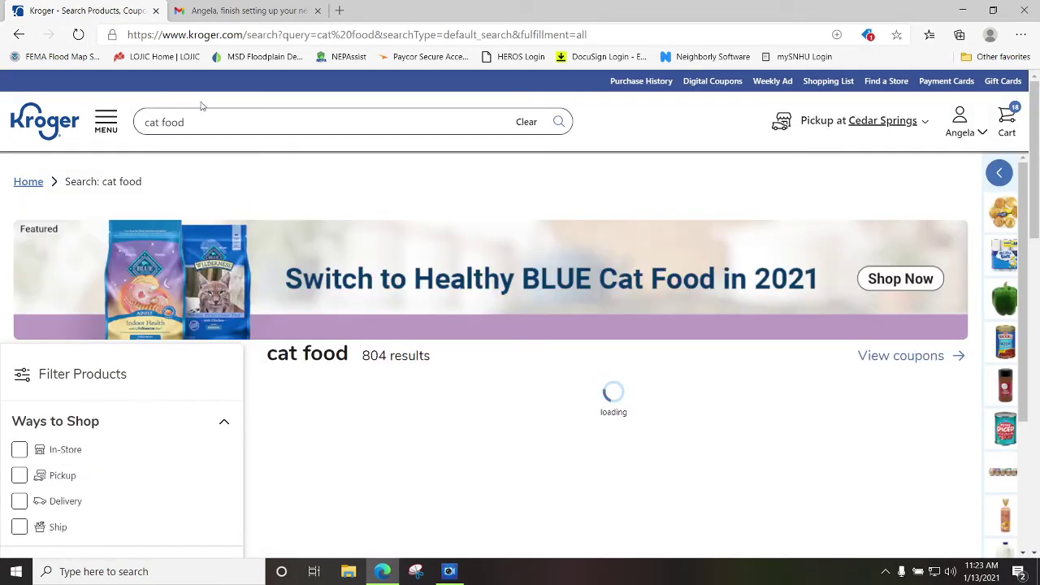
{"action": "scroll", "coordinate": [453, 333], "scroll_direction": "down", "scroll_amount": 3}
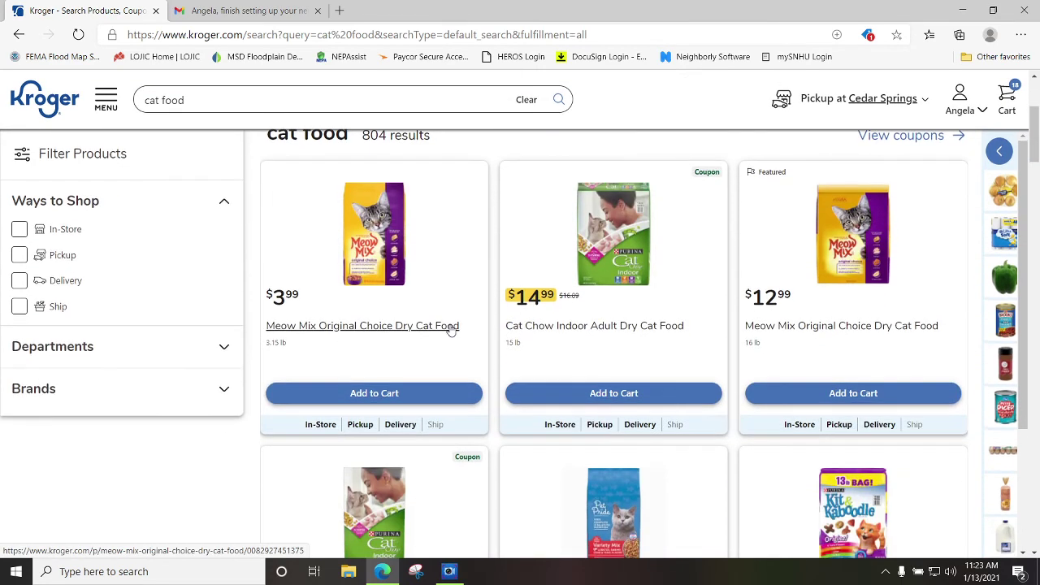
{"action": "left_click", "coordinate": [373, 394]}
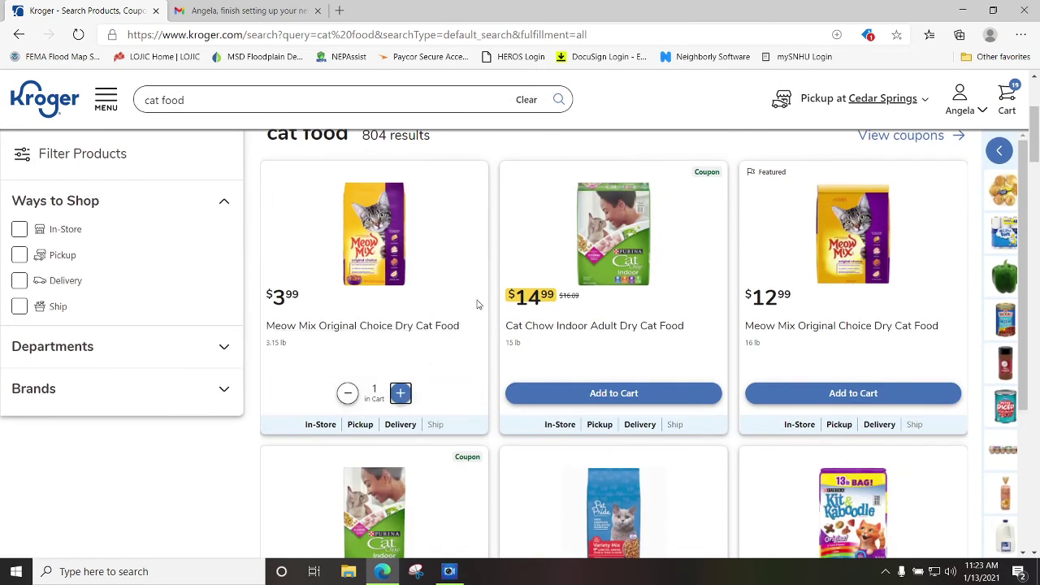
Search 'cat litter' and add Tidy Cats with Glade litter to the cart.
{"action": "left_click", "coordinate": [193, 94]}
{"action": "key", "text": "BackSpace"}
{"action": "key", "text": "BackSpace"}
{"action": "key", "text": "BackSpace"}
{"action": "key", "text": "BackSpace"}
{"action": "type", "text": "li"}
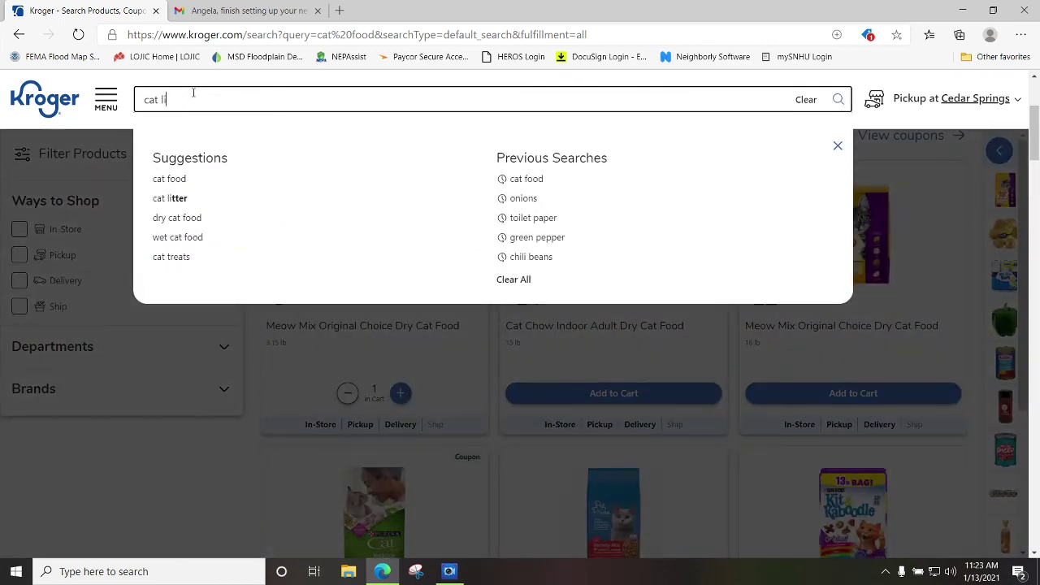
{"action": "type", "text": "tter"}
{"action": "key", "text": "Return"}
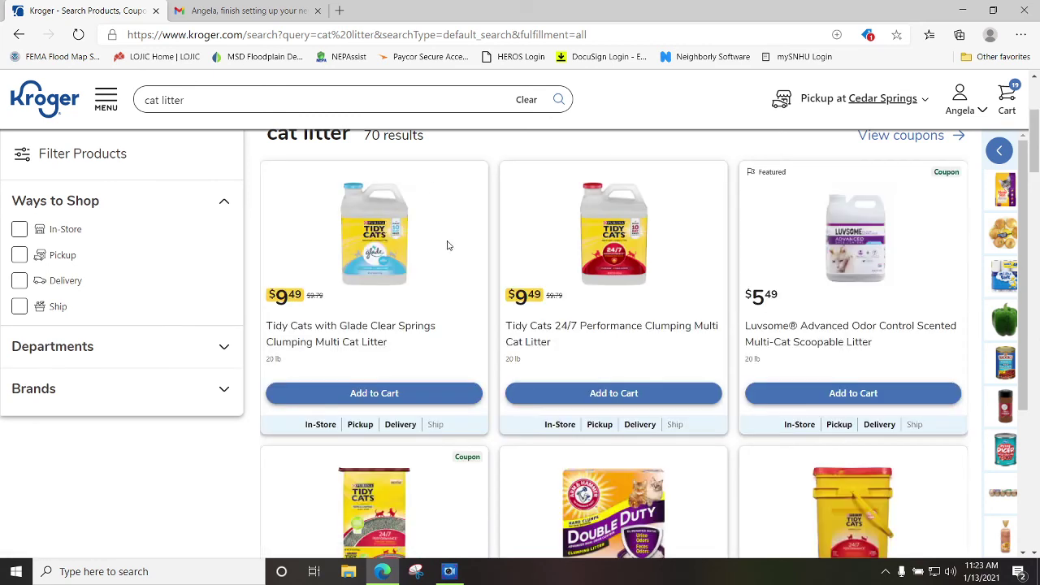
{"action": "left_click", "coordinate": [406, 396]}
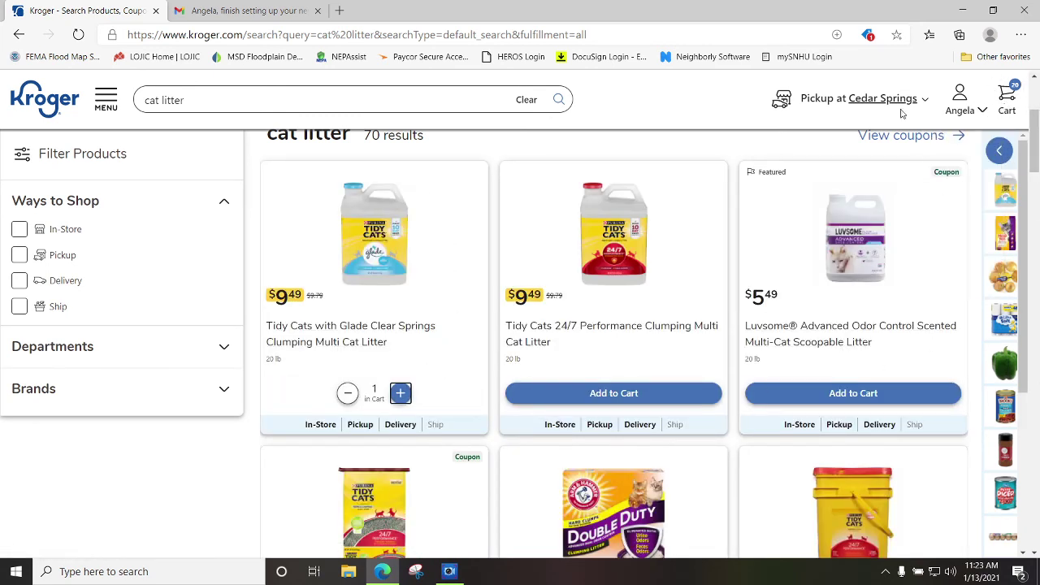
Search the trending 'cream cheese' and add Kroger Original Cream Cheese.
{"action": "left_click", "coordinate": [193, 100]}
{"action": "key", "text": "BackSpace"}
{"action": "key", "text": "BackSpace"}
{"action": "key", "text": "BackSpace"}
{"action": "key", "text": "BackSpace"}
{"action": "key", "text": "BackSpace"}
{"action": "key", "text": "BackSpace"}
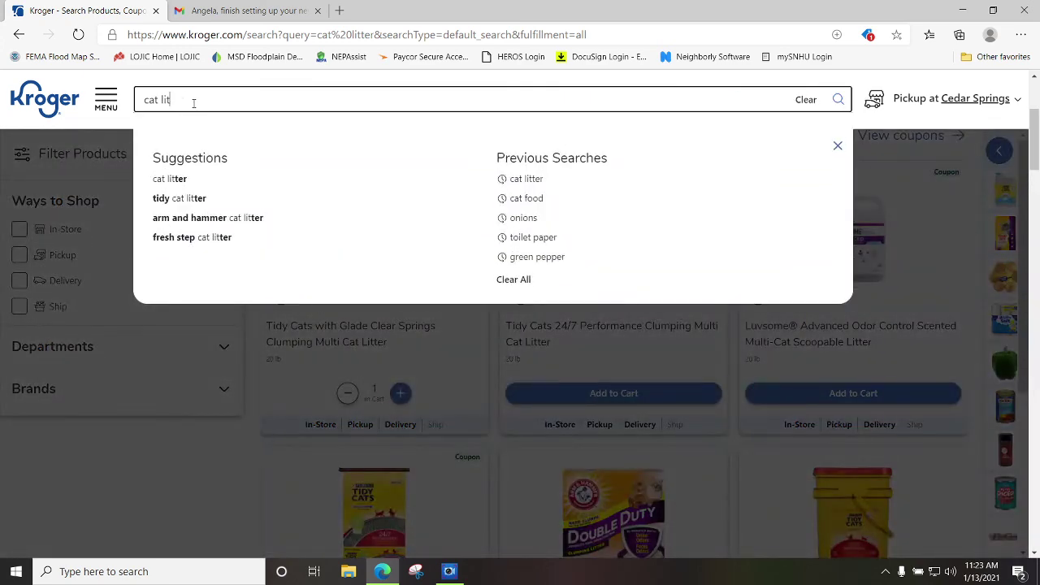
{"action": "key", "text": "BackSpace"}
{"action": "key", "text": "BackSpace"}
{"action": "key", "text": "BackSpace"}
{"action": "key", "text": "BackSpace"}
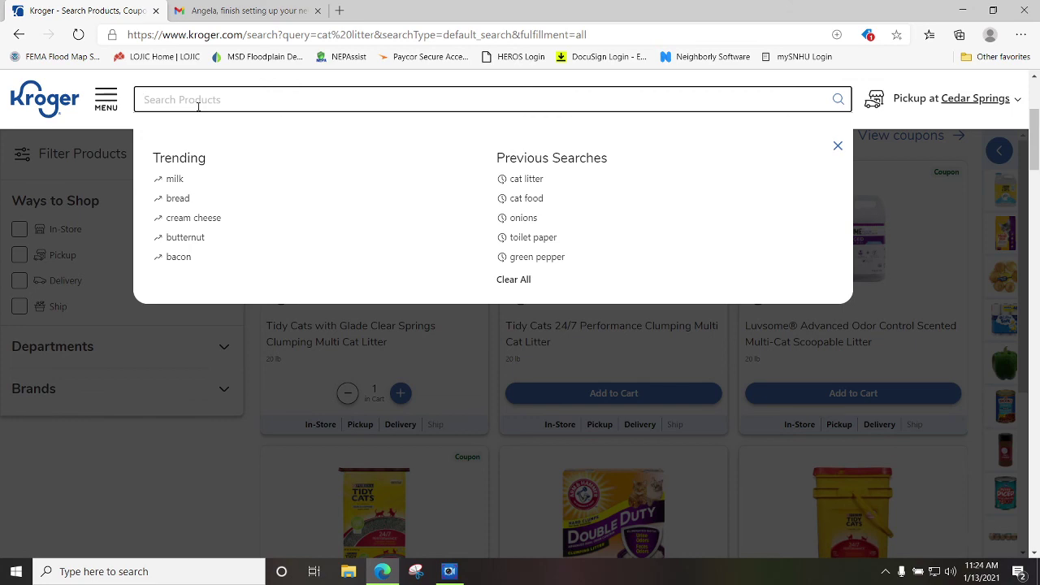
{"action": "left_click", "coordinate": [204, 220]}
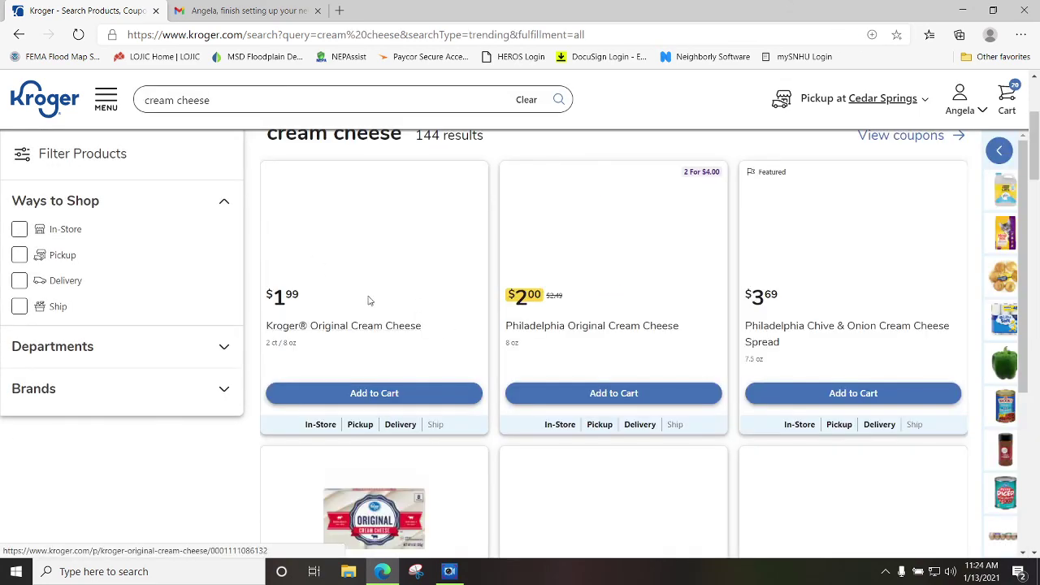
{"action": "left_click", "coordinate": [391, 382]}
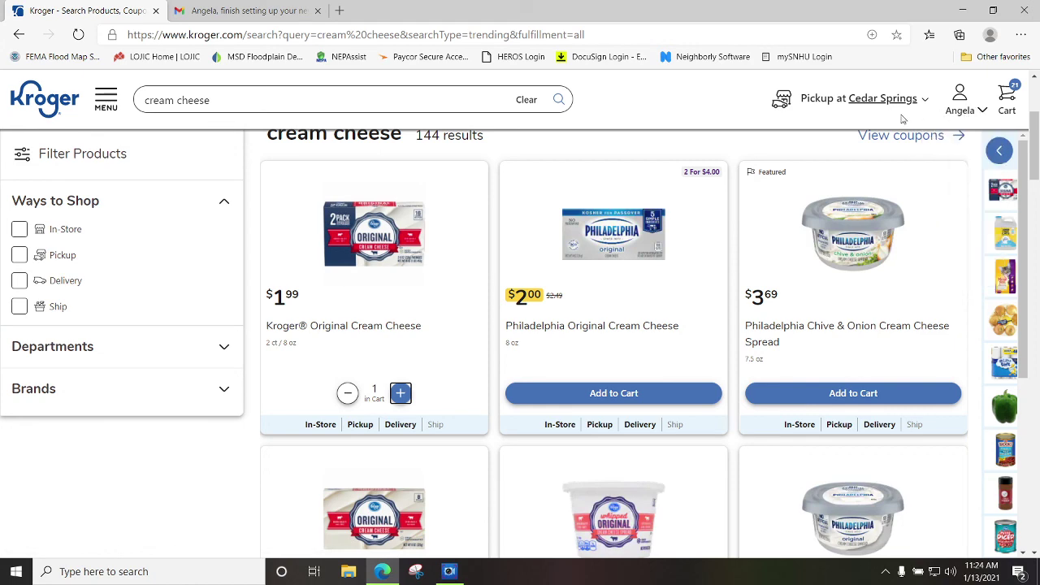
{"action": "left_click", "coordinate": [917, 100]}
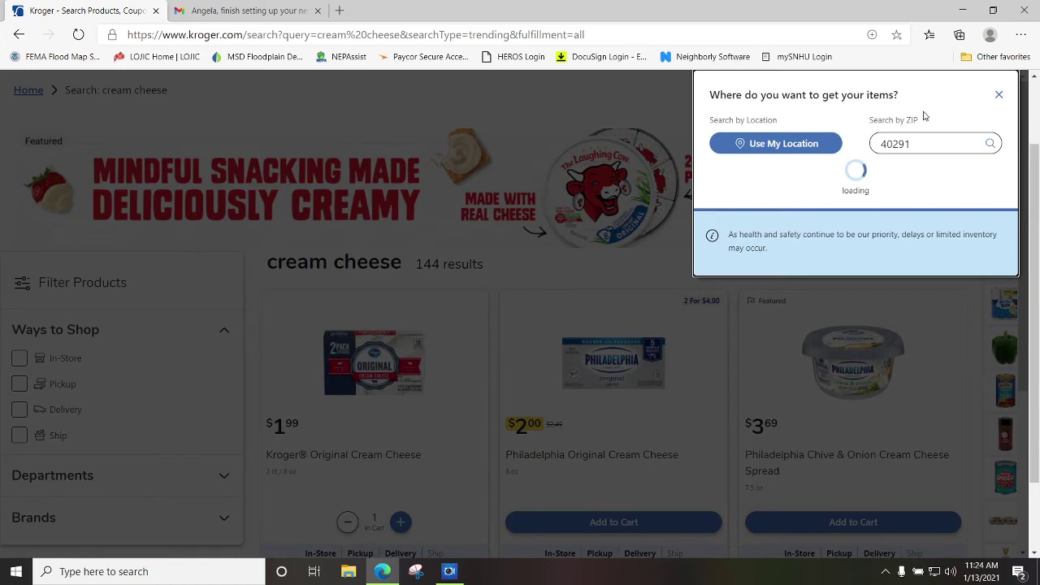
{"action": "left_click", "coordinate": [999, 94]}
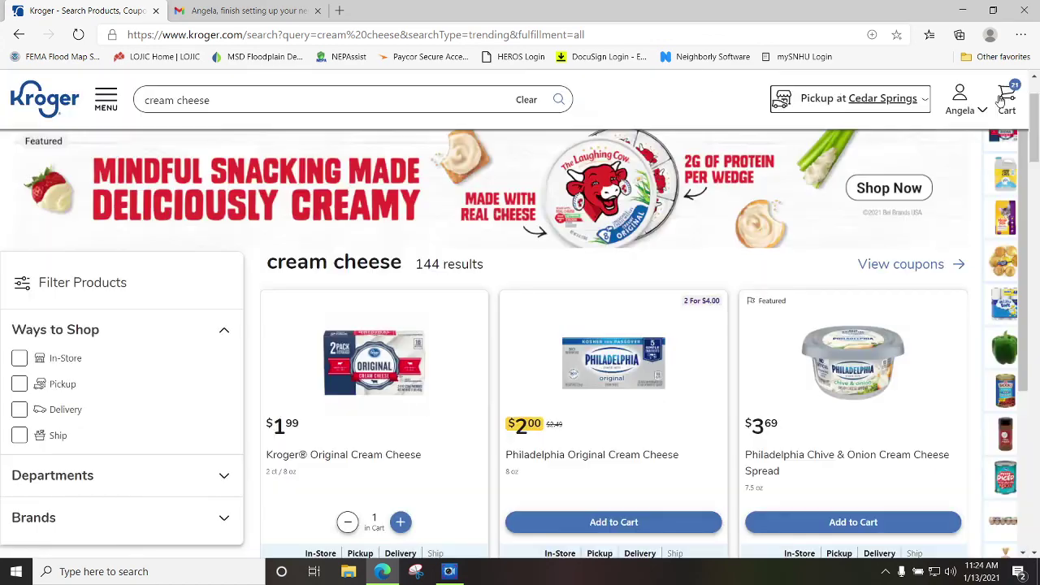
{"action": "left_click", "coordinate": [926, 100]}
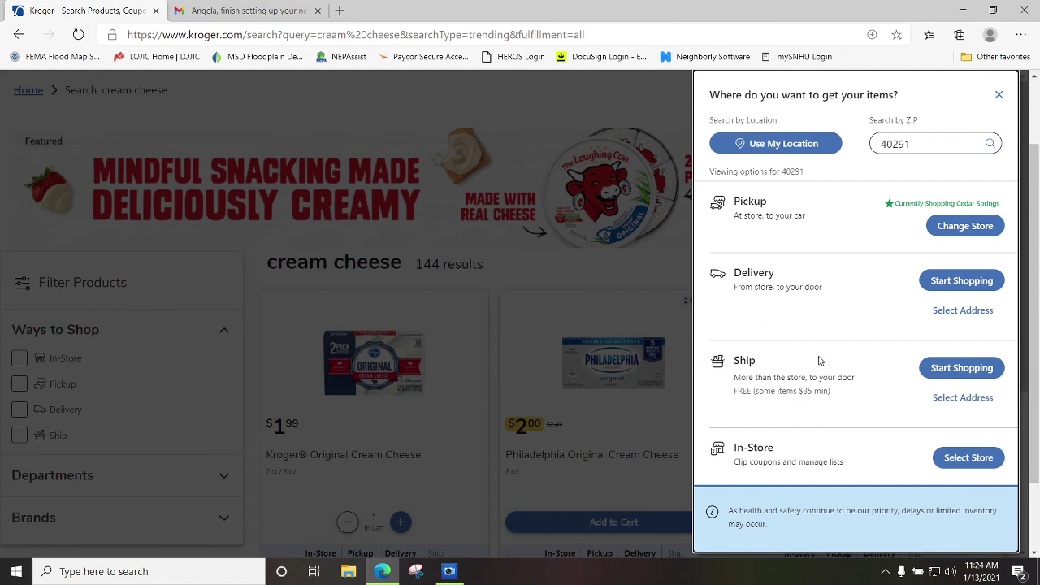
{"action": "left_click", "coordinate": [1000, 94]}
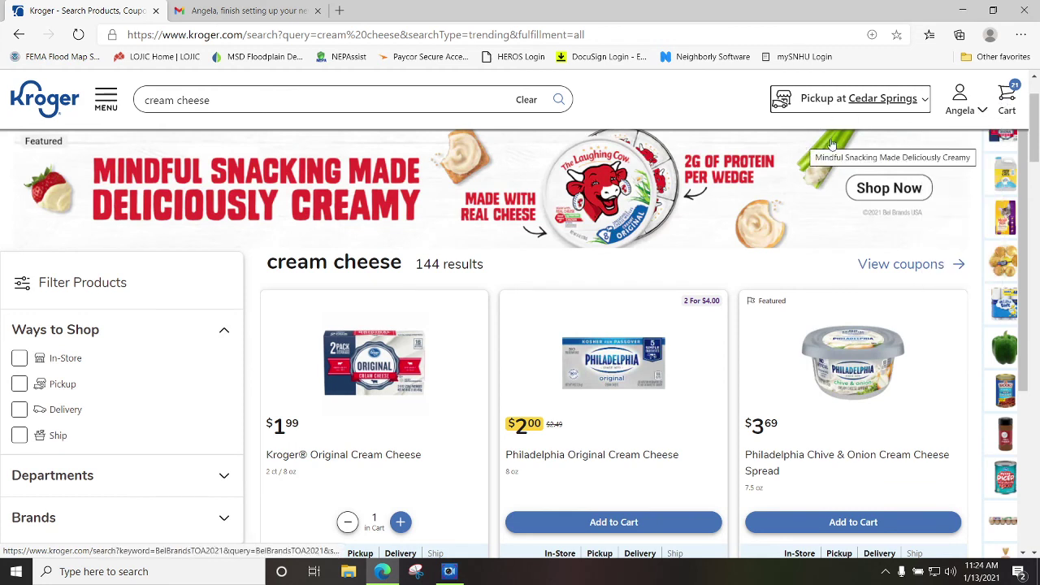
{"action": "left_click", "coordinate": [966, 113]}
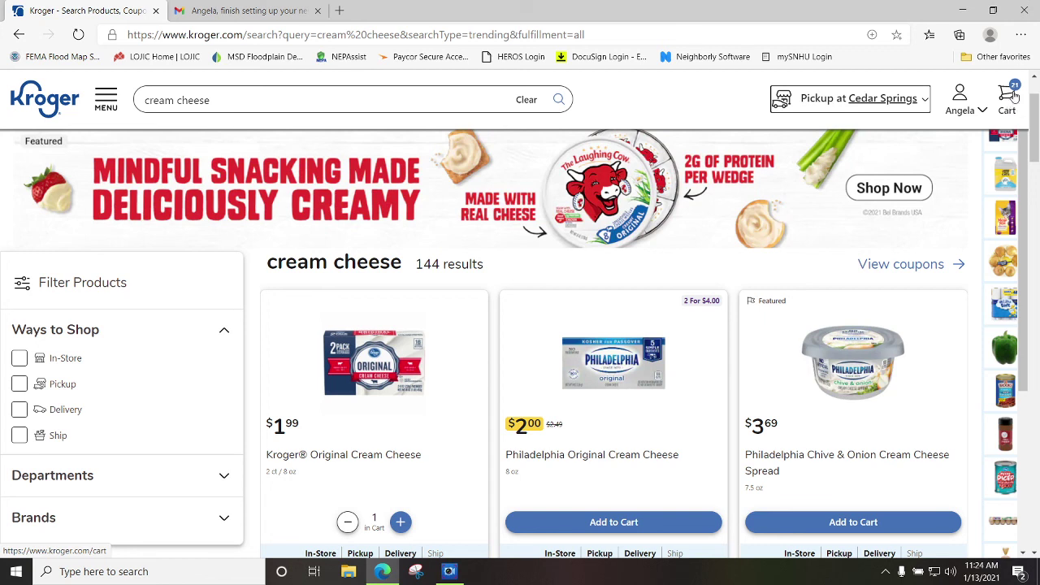
Sign out of the Kroger account and go to the Sign In page.
{"action": "left_click", "coordinate": [973, 120]}
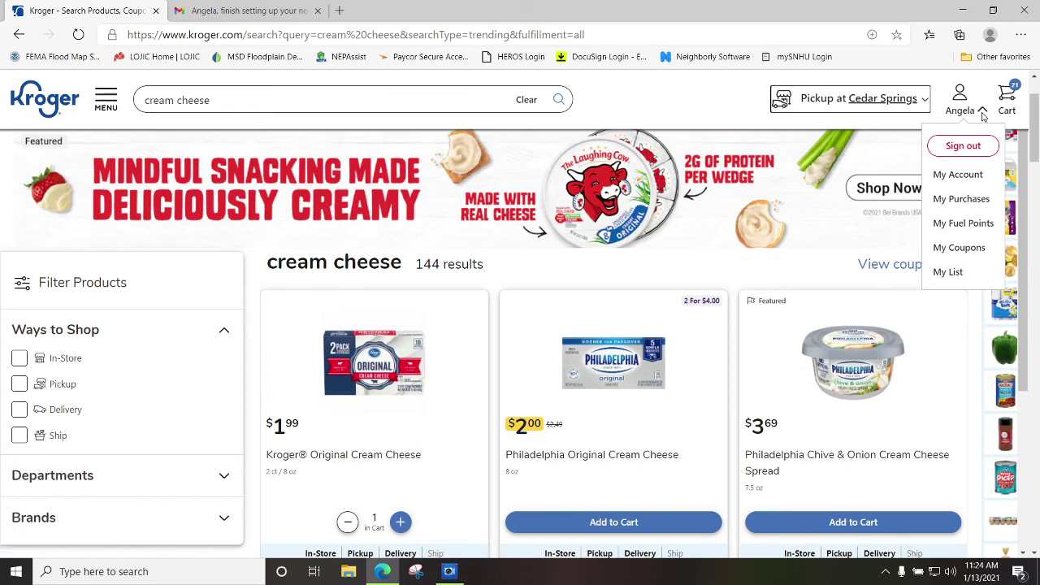
{"action": "left_click", "coordinate": [979, 146]}
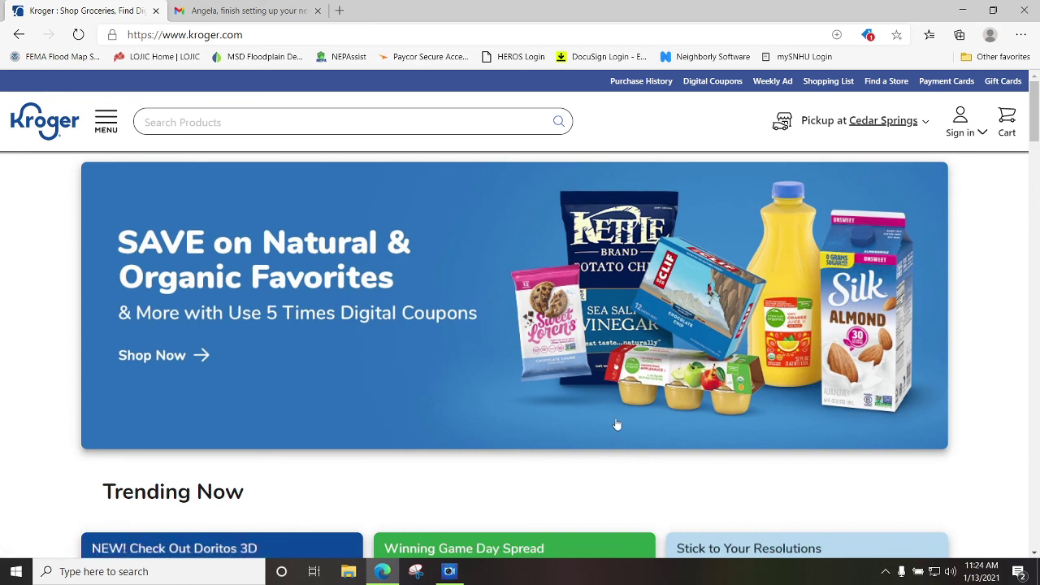
{"action": "left_click", "coordinate": [984, 134]}
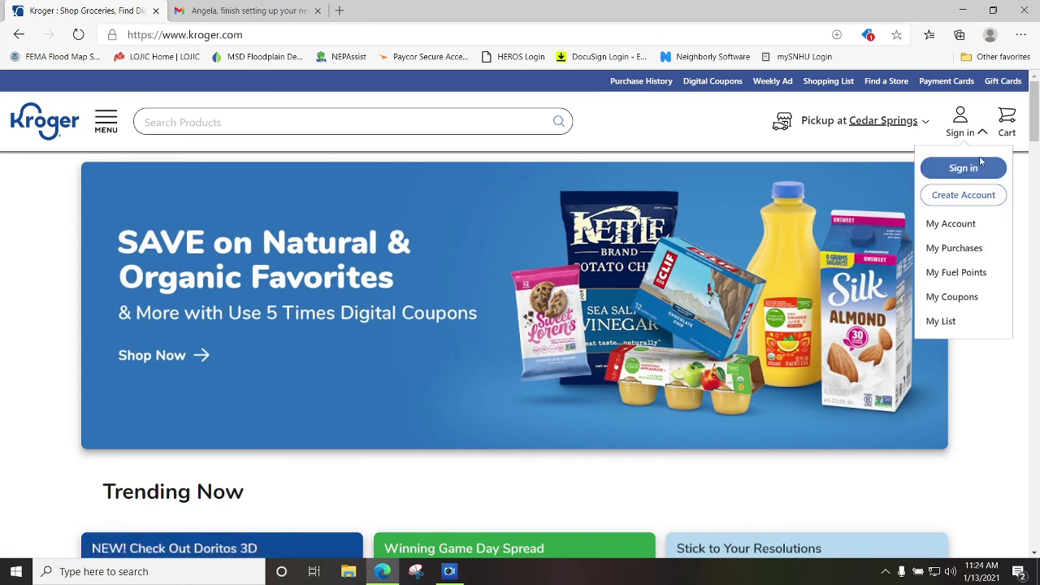
{"action": "left_click", "coordinate": [979, 166]}
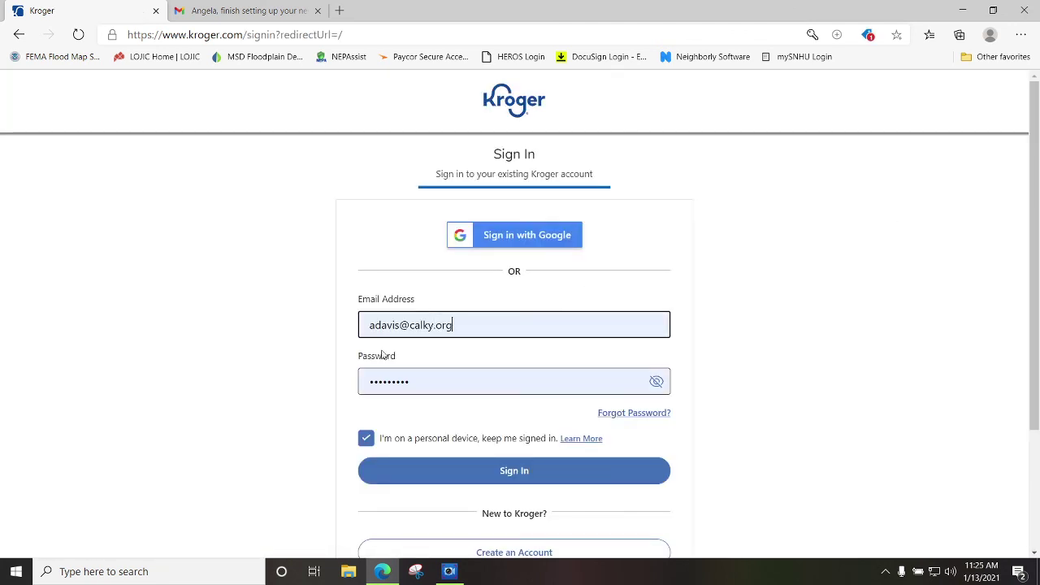
Delete the autofilled email address and dismiss the saved-login suggestions.
{"action": "left_click_drag", "start_coordinate": [472, 324], "coordinate": [339, 324]}
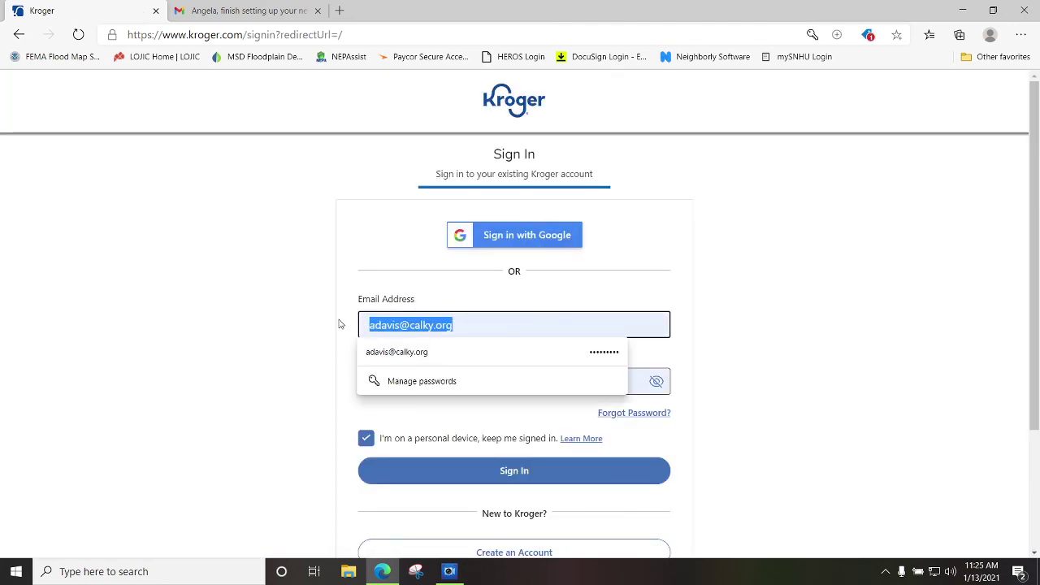
{"action": "key", "text": "BackSpace"}
{"action": "left_click", "coordinate": [899, 394]}
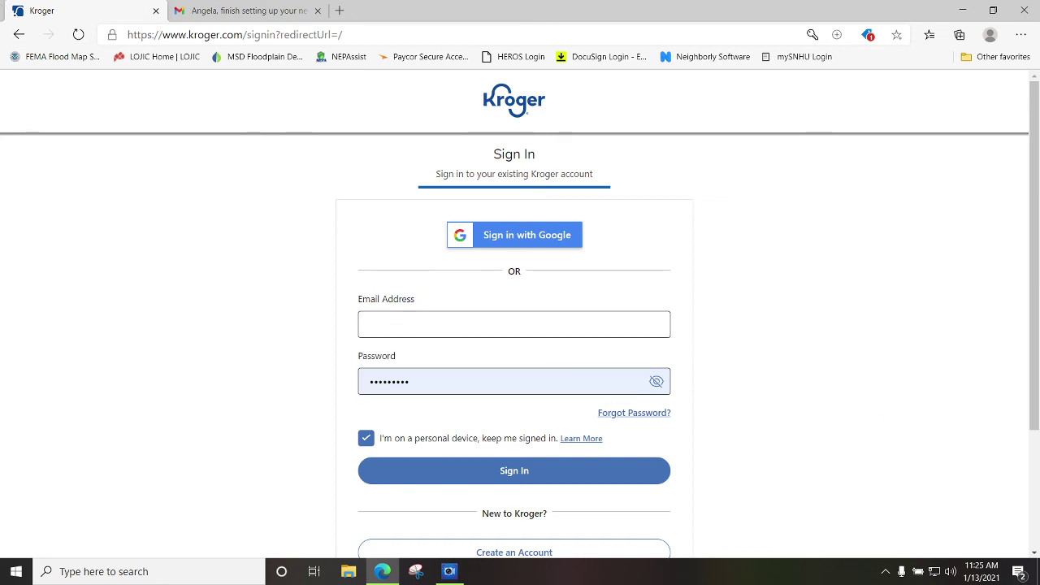
{"action": "left_click", "coordinate": [460, 578]}
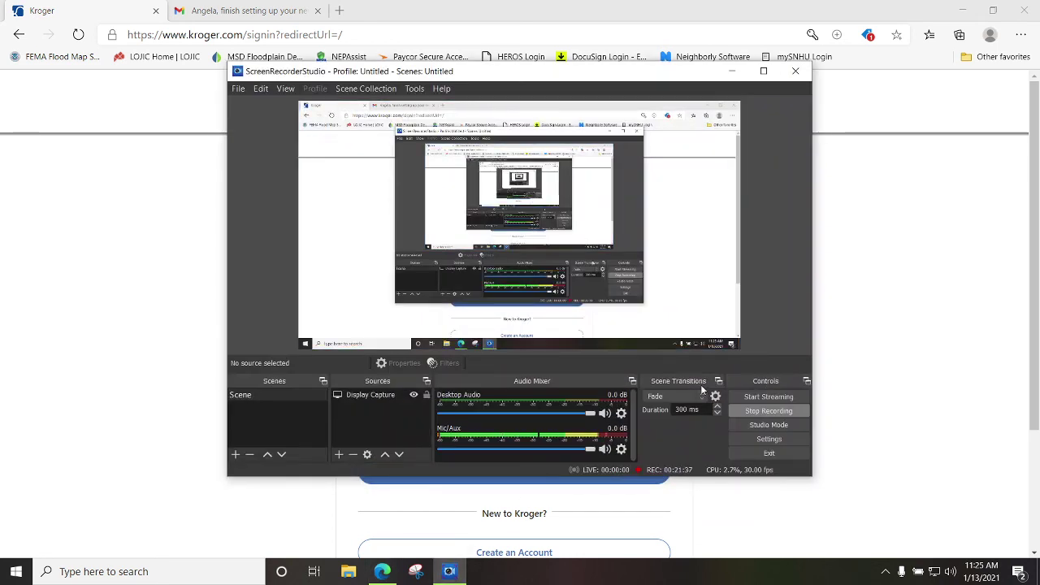